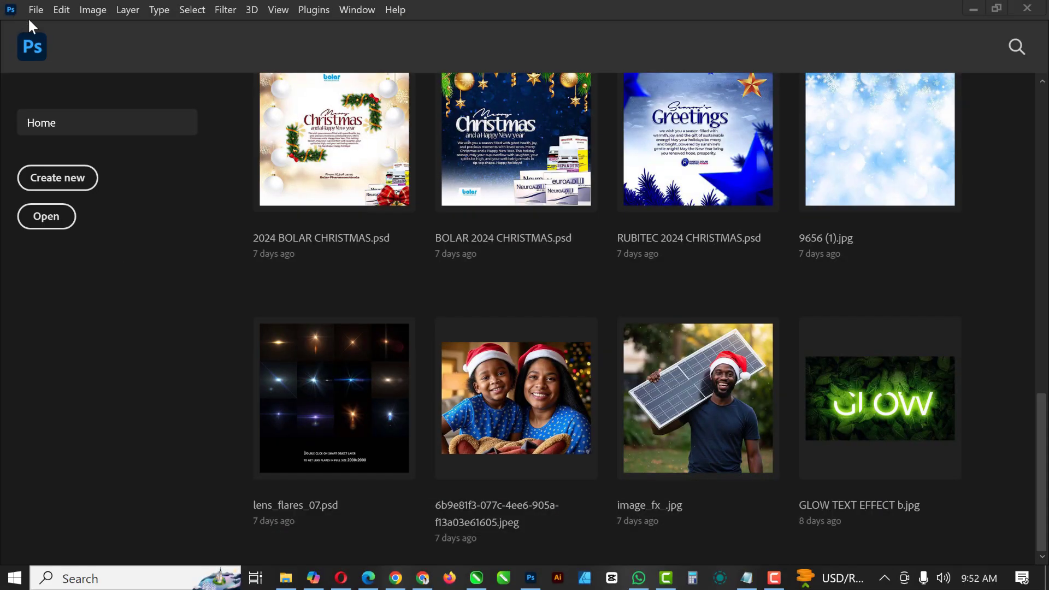
Create a document named "Social media flyer", 4 by 5 inches at 300 pixels/inch, in RGB with transparent background contents
click(32, 9)
click(77, 26)
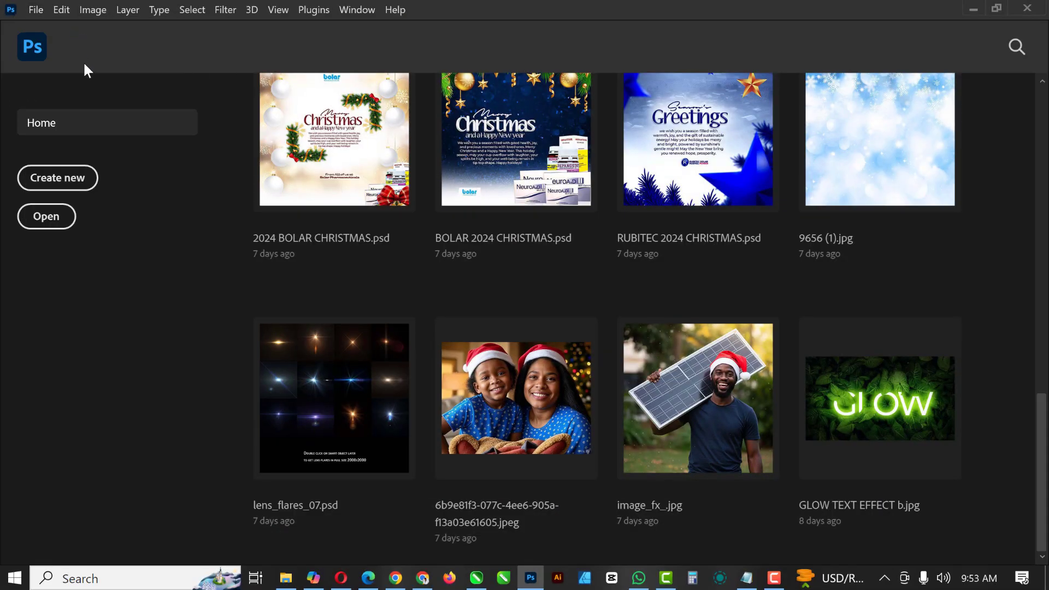
click(753, 142)
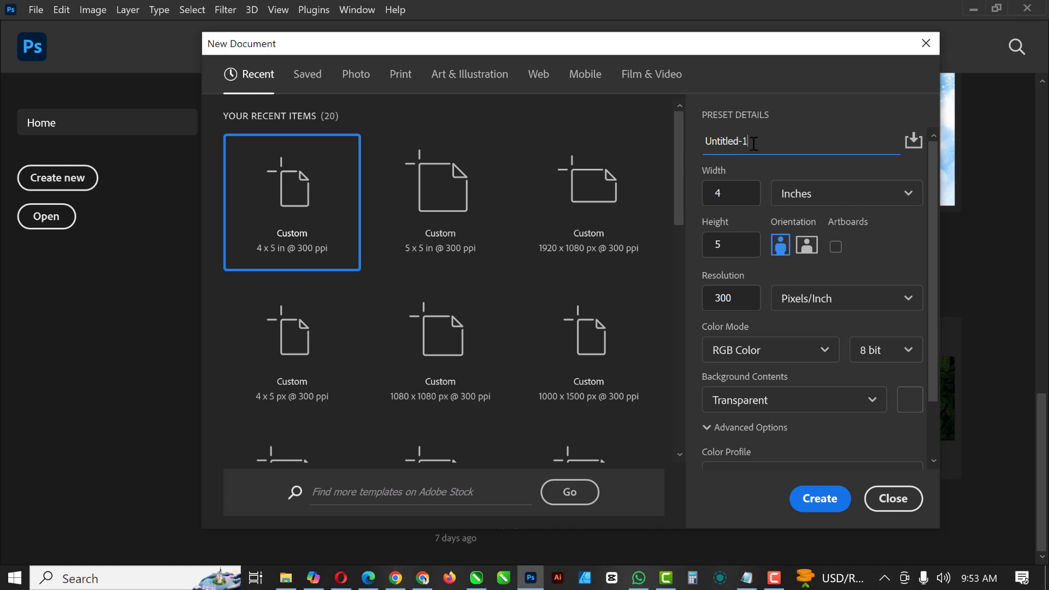
drag(753, 143, 699, 144)
click(748, 143)
key(BackSpace)
text(Social media flyer)
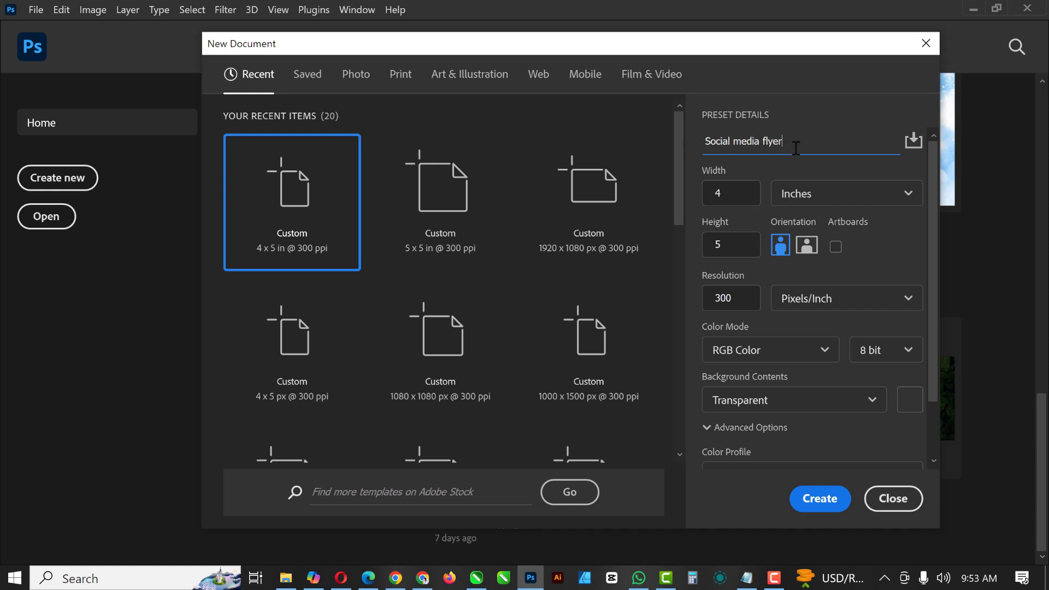
click(736, 194)
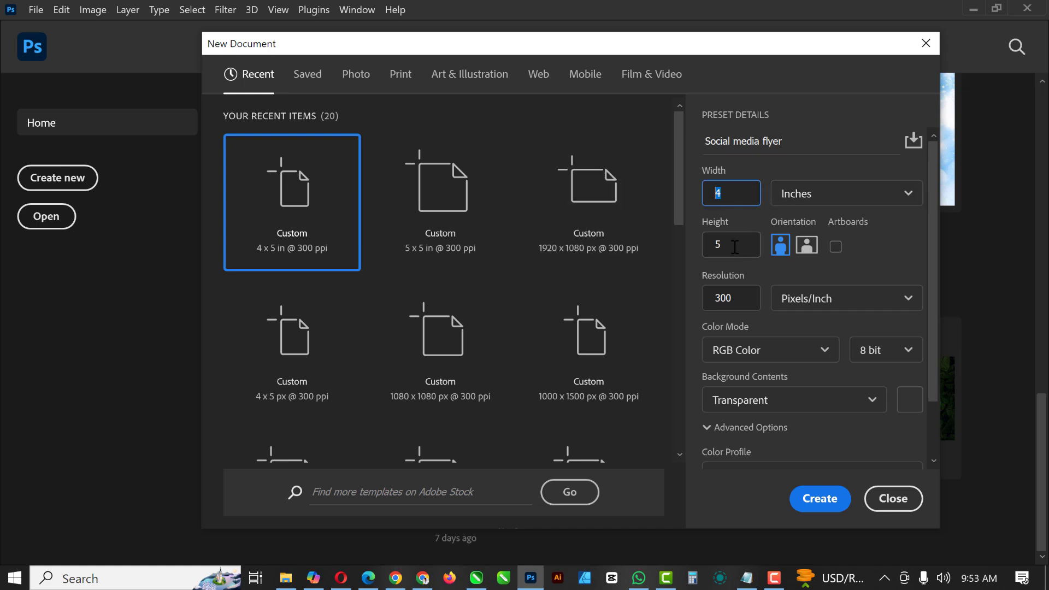
key(Tab)
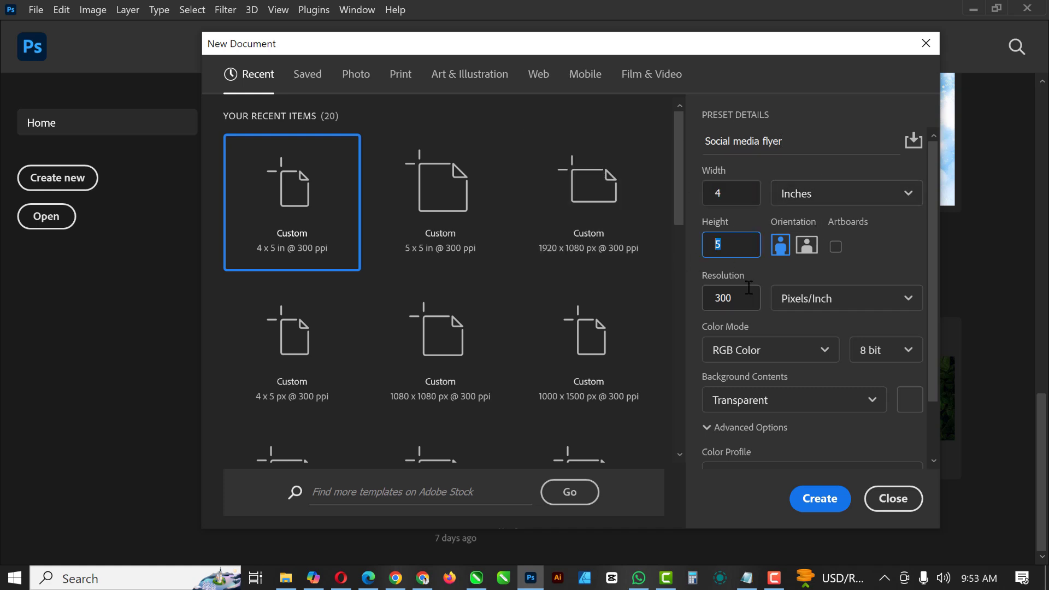
click(817, 498)
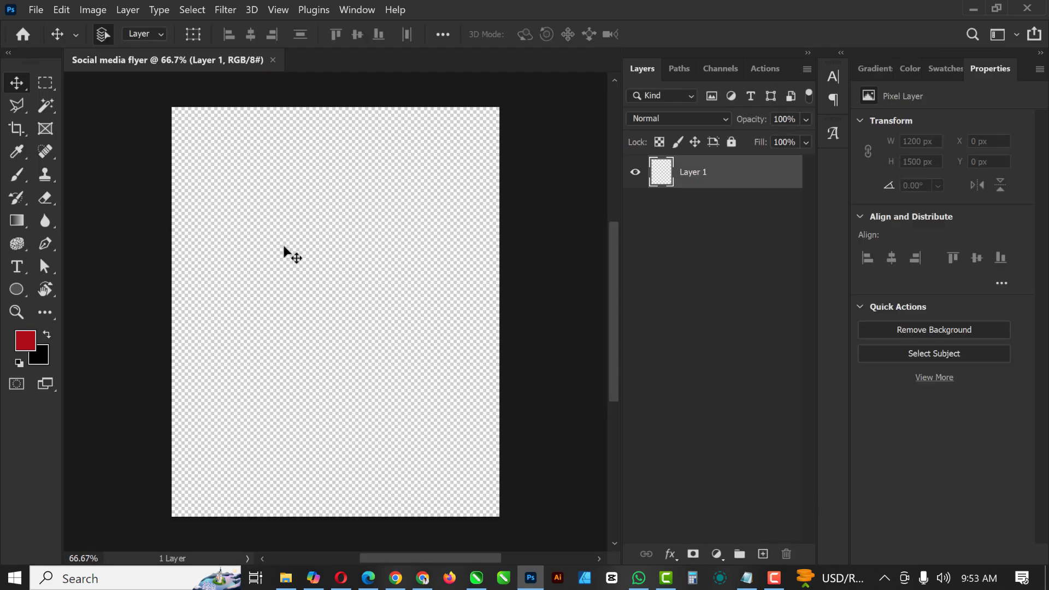
key(ctrl+0)
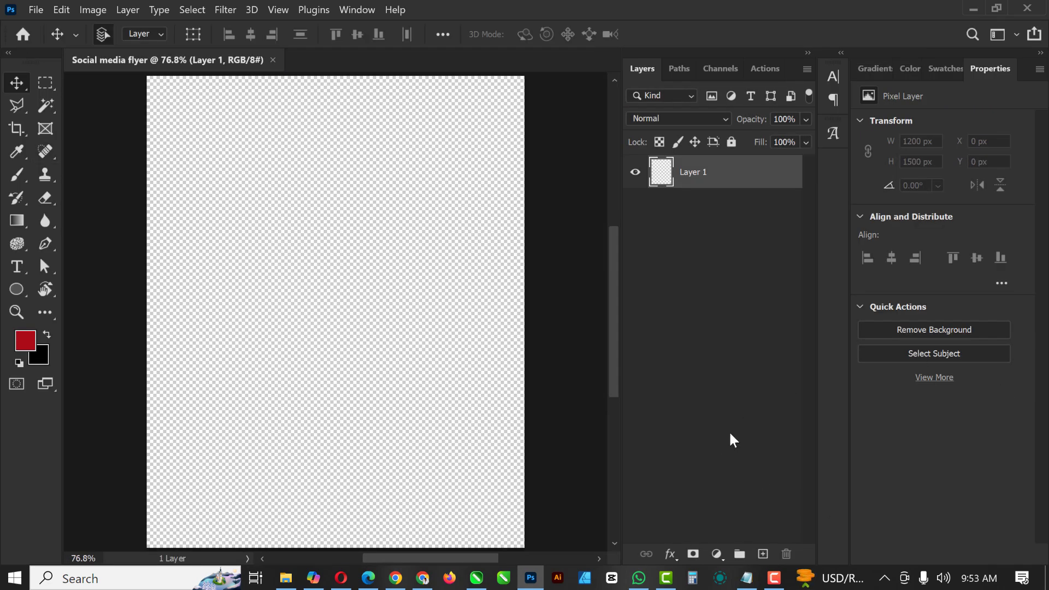
Switch to Notepad, copy the BG colour code 2a0707 from the note, and minimize the note
key(alt+Tab)
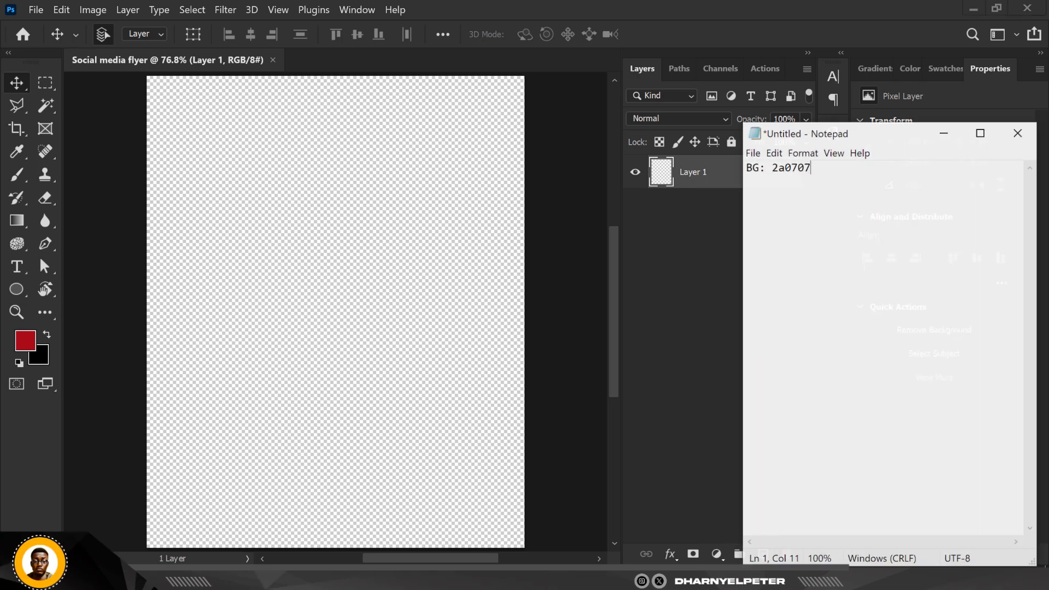
drag(812, 162, 776, 166)
key(ctrl+c)
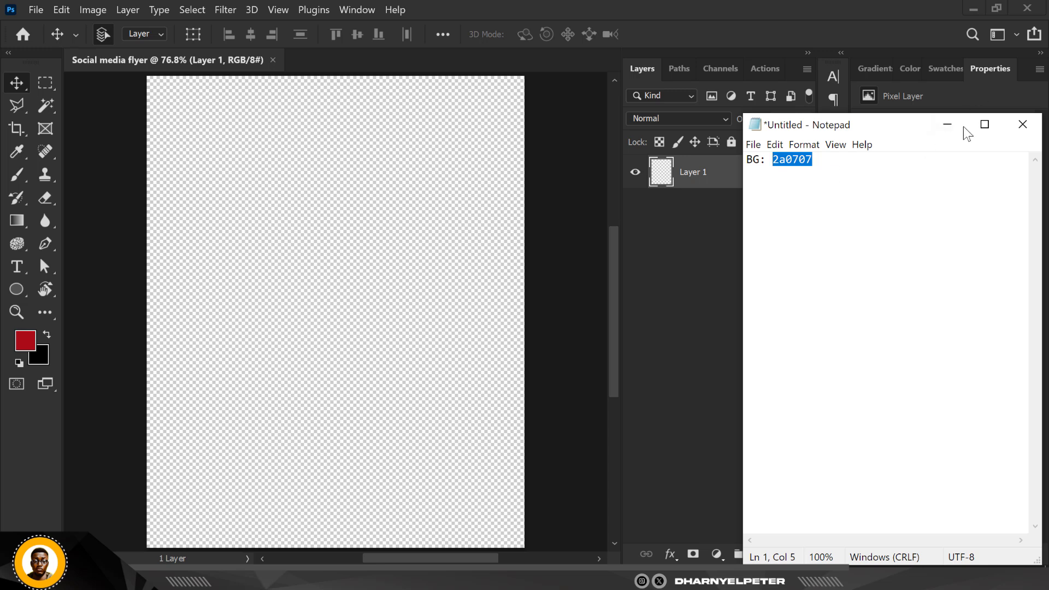
click(945, 127)
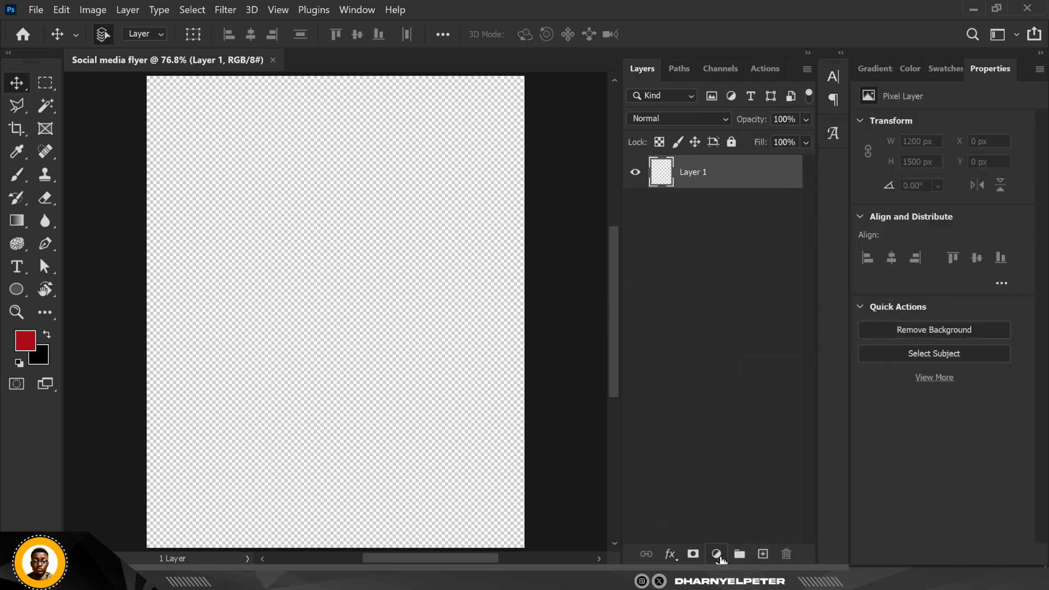
Add a Solid Color fill layer with the hex colour 2a0707 as the flyer background
click(717, 554)
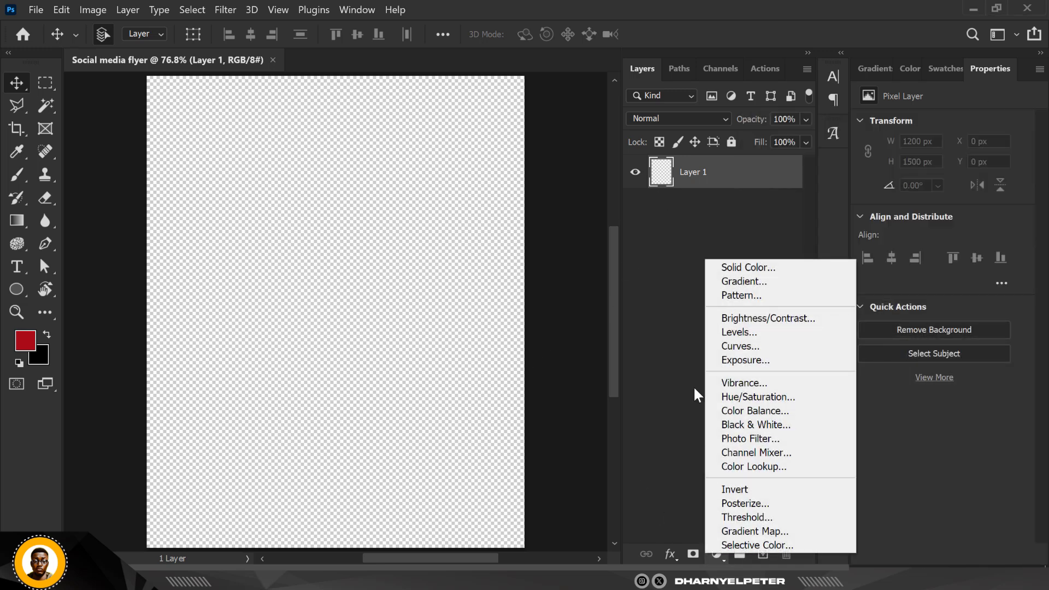
click(740, 270)
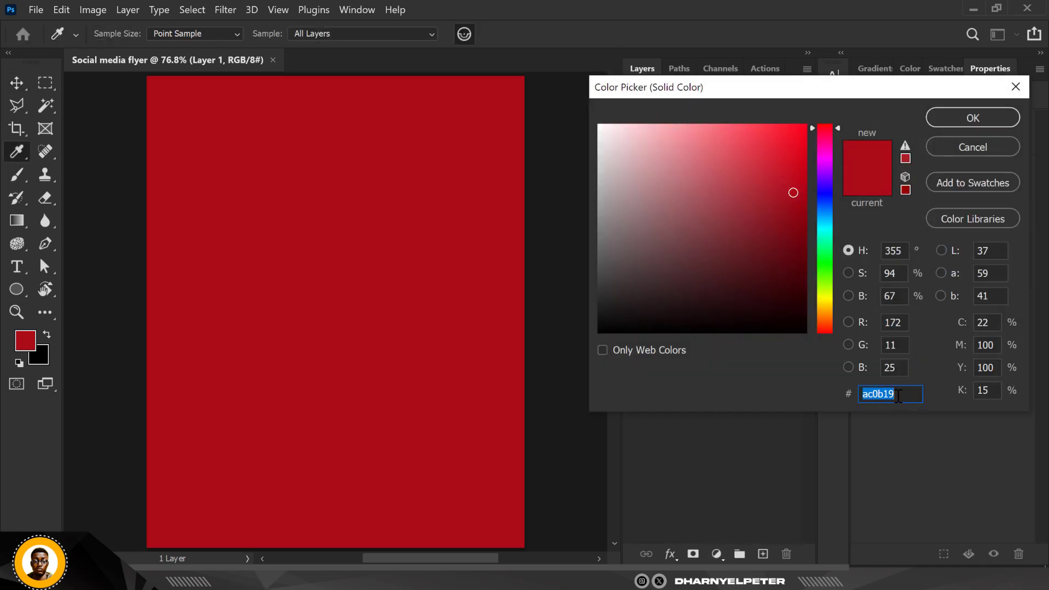
click(898, 396)
key(BackSpace)
key(BackSpace)
key(BackSpace)
key(BackSpace)
key(BackSpace)
key(BackSpace)
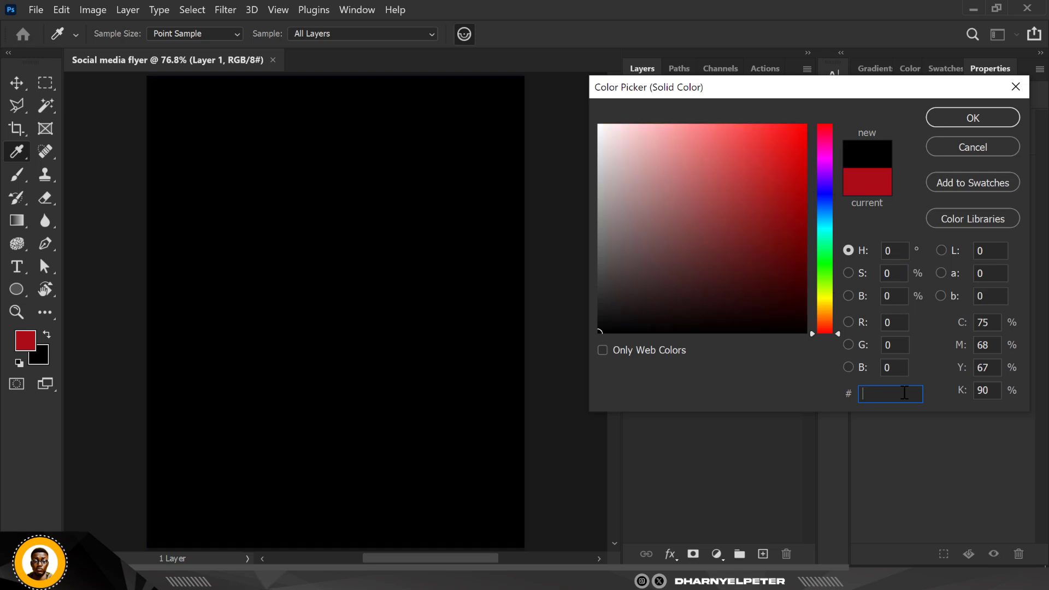
key(ctrl+v)
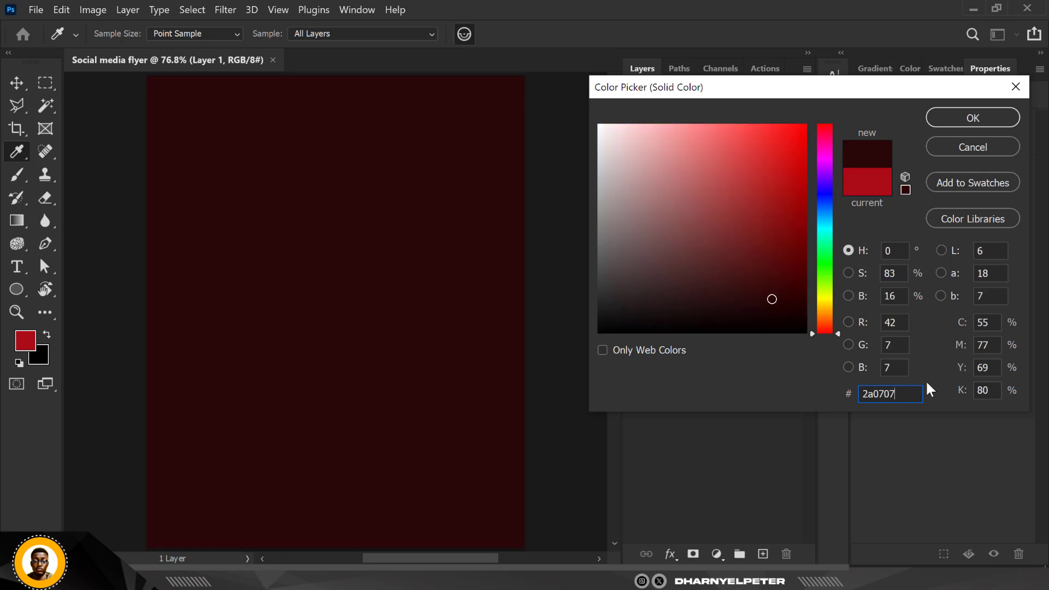
click(973, 118)
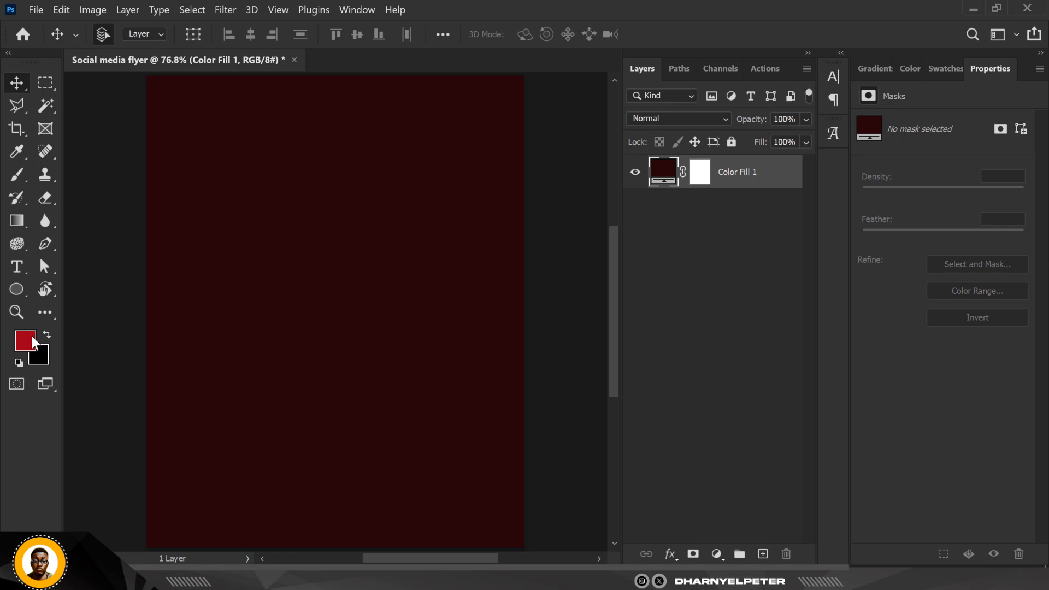
Reset the foreground and background colours to the default black and white
click(47, 335)
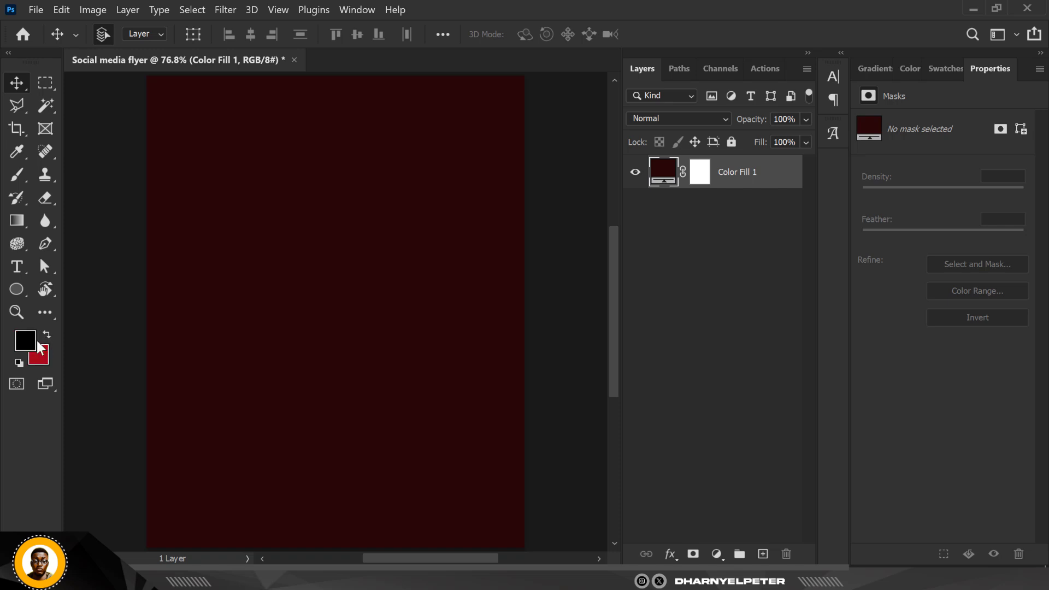
key(d)
click(26, 341)
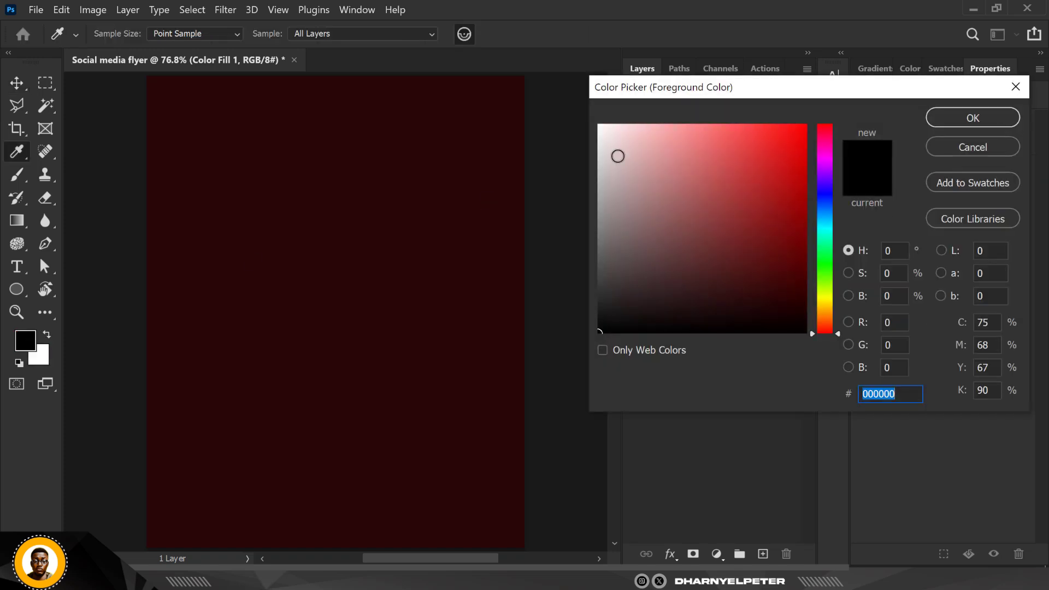
click(1016, 87)
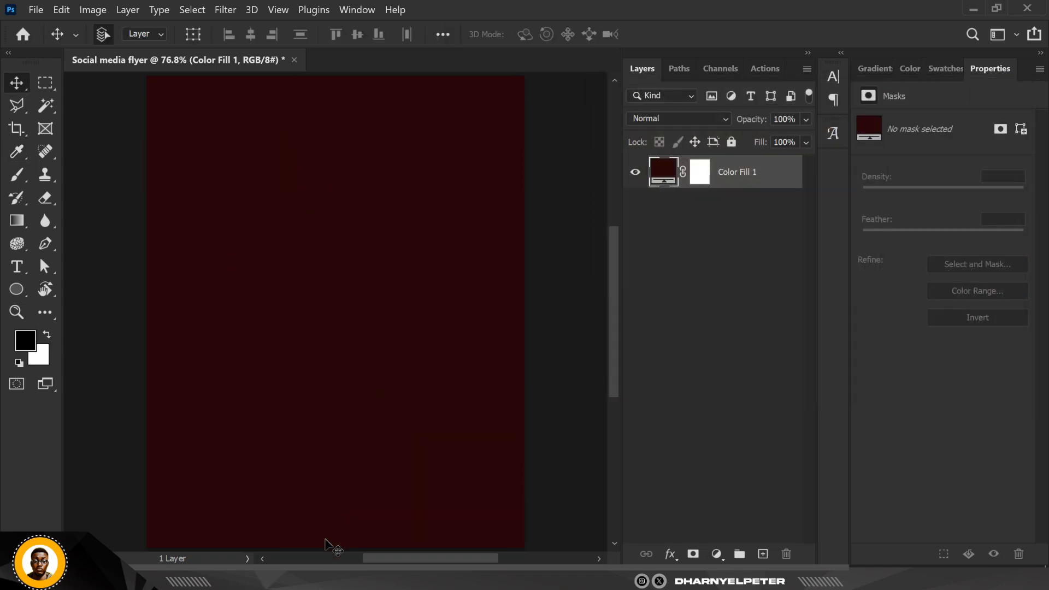
Place the image 33212323_sl_070522_51290_67 from the SEASONS GREETINGS folder in File Explorer onto the flyer
key(alt+Tab)
click(206, 122)
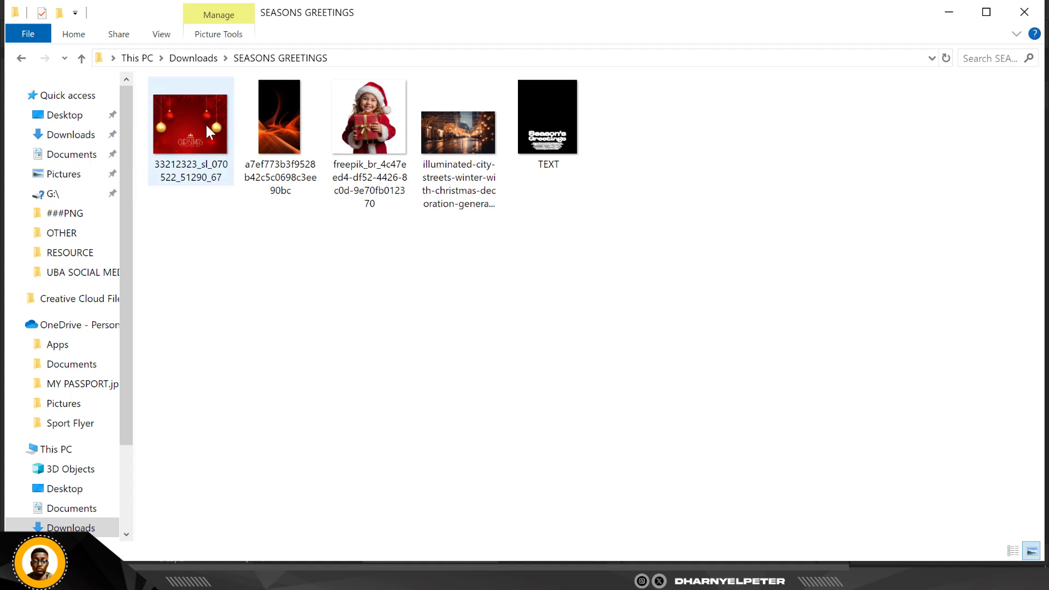
drag(189, 127, 398, 274)
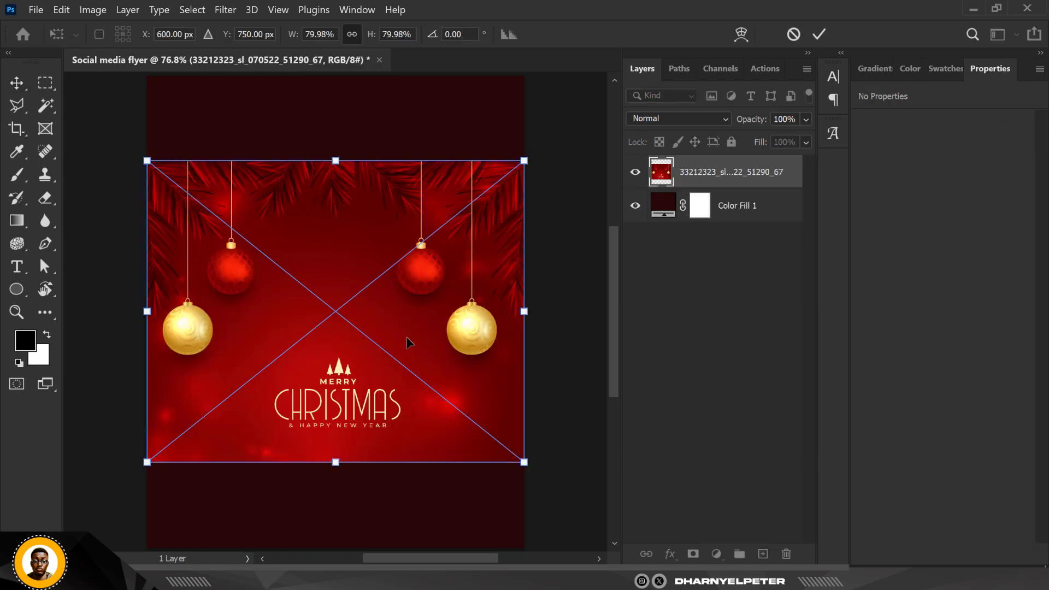
Align the placed ornament image with the canvas's upper edge and scale it to about 83.6% so it overlaps both sides
drag(408, 342, 403, 257)
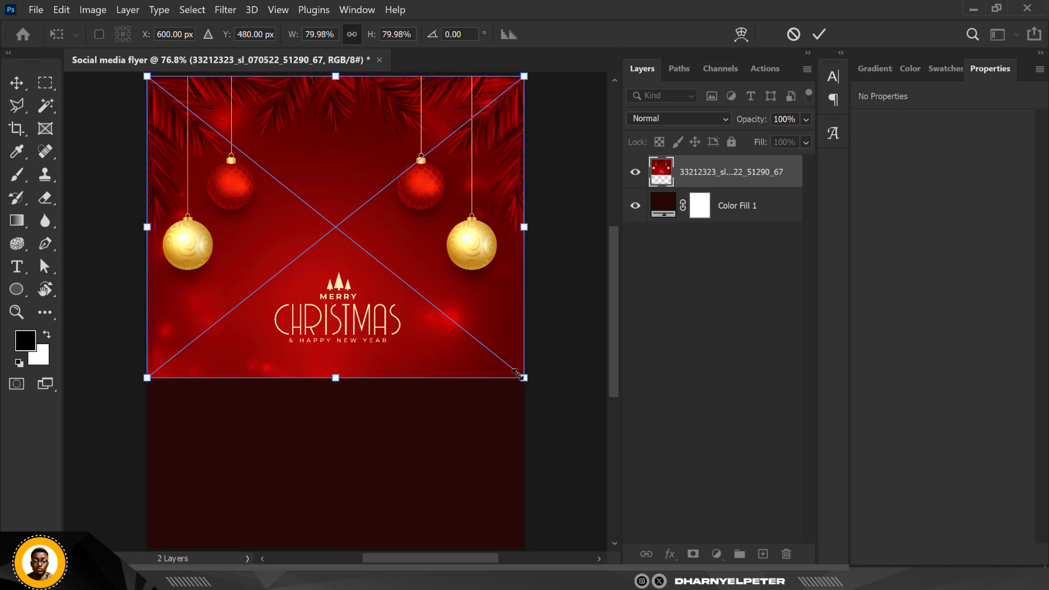
drag(518, 375, 528, 383)
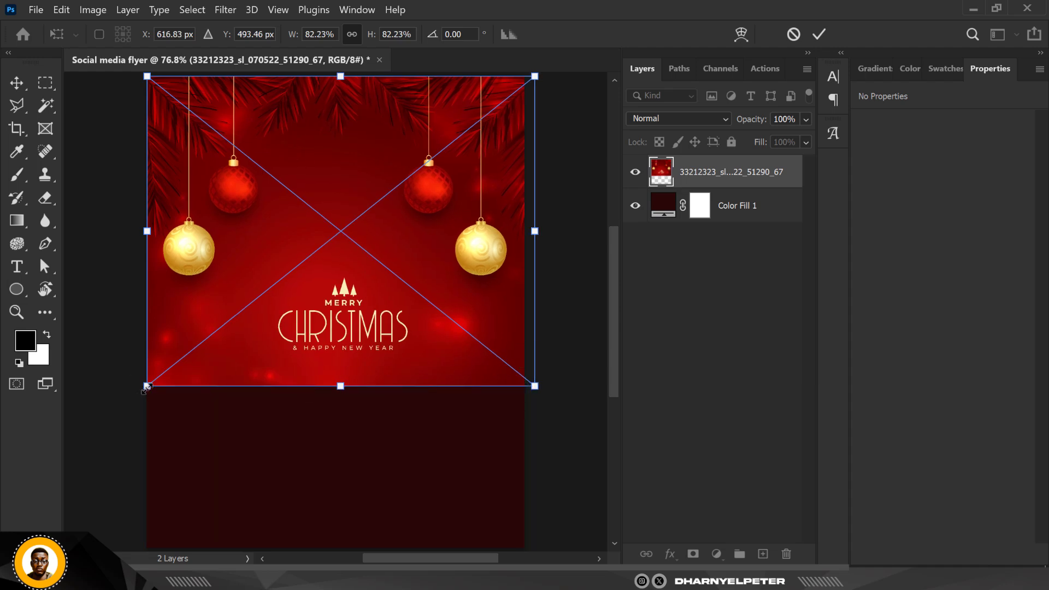
drag(147, 386, 138, 389)
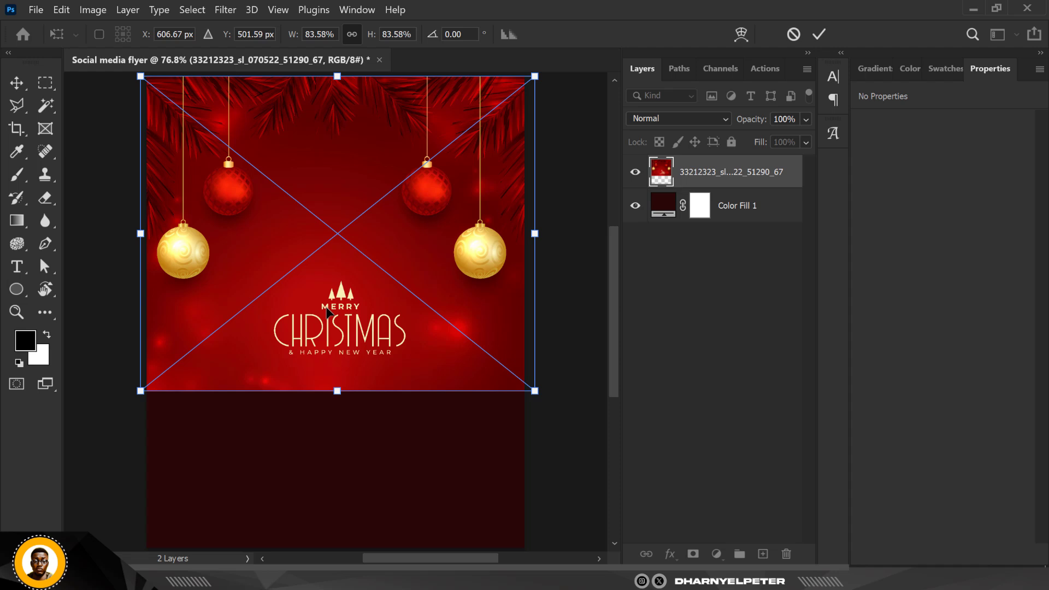
key(Return)
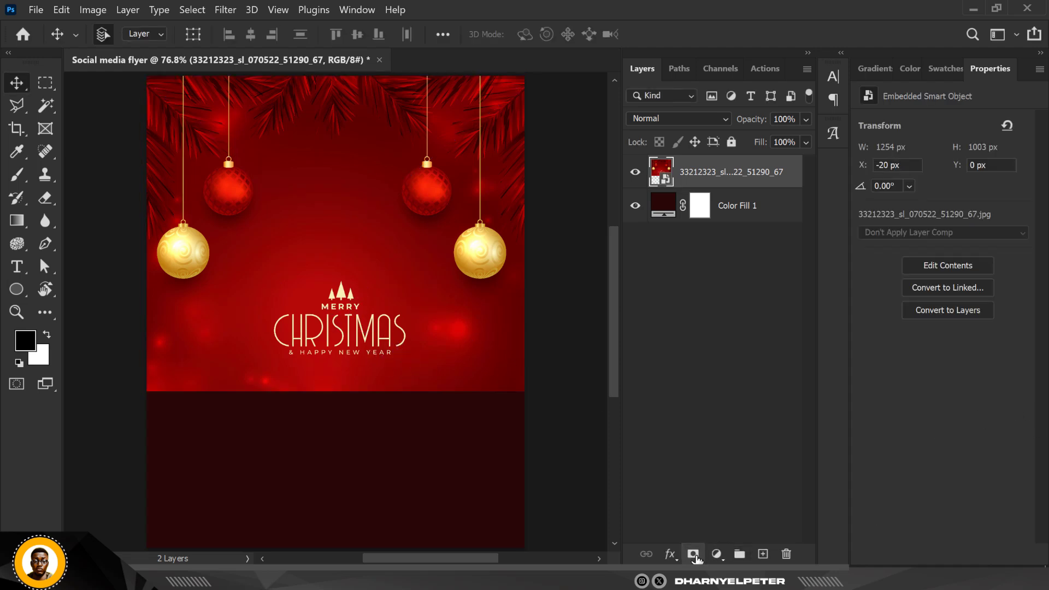
Add a layer mask to the ornament image and set the soft round brush size to 600 px
click(692, 554)
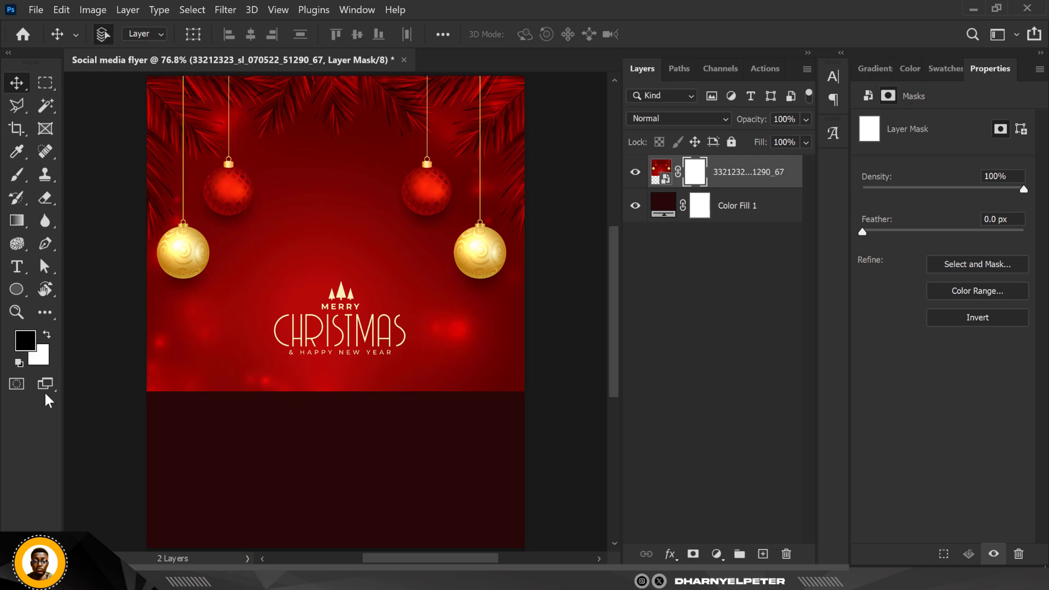
key(b)
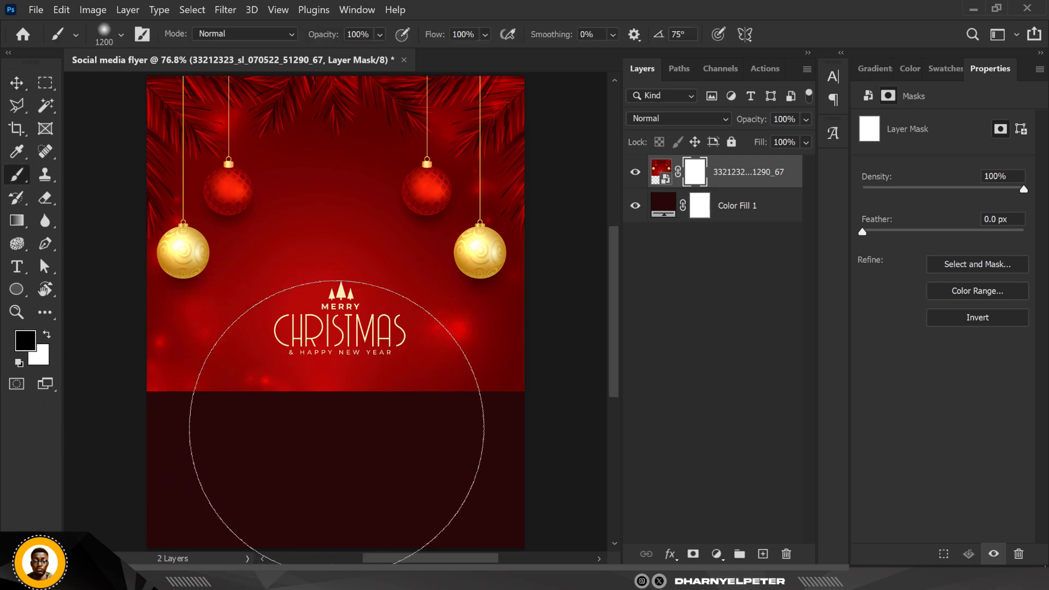
click(121, 34)
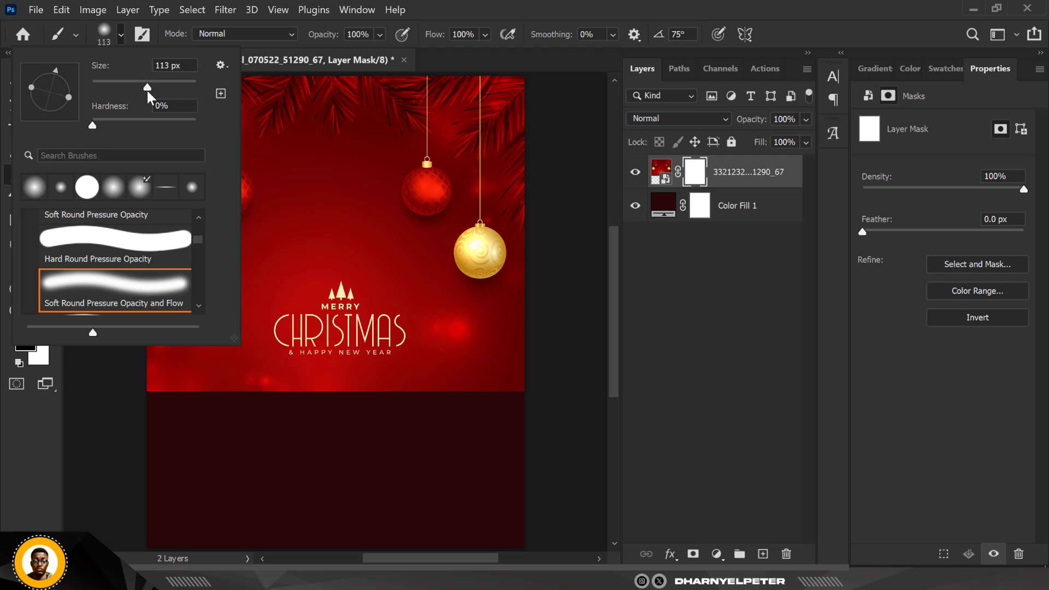
click(147, 89)
drag(143, 89, 163, 86)
text(125)
key(Return)
key(bracketright)
key(bracketright)
key(bracketright)
key(bracketright)
key(bracketright)
key(bracketright)
key(bracketright)
key(bracketright)
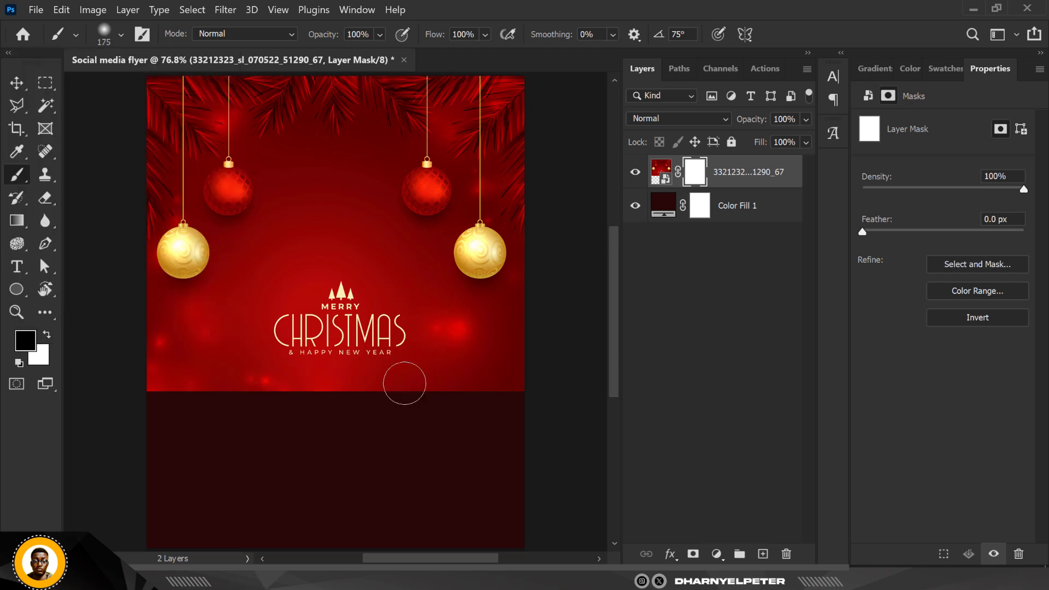
Paint black on the ornament image's mask to hide the Christmas text and fade its lower part into the dark background
mouse_move(517, 392)
mouse_down()
mouse_move(227, 416)
mouse_move(344, 378)
mouse_move(391, 394)
mouse_move(461, 351)
mouse_move(444, 391)
mouse_move(325, 357)
mouse_move(318, 327)
mouse_move(262, 381)
mouse_move(93, 415)
mouse_move(379, 393)
mouse_move(477, 426)
mouse_move(309, 346)
mouse_move(345, 343)
mouse_move(309, 421)
mouse_up()
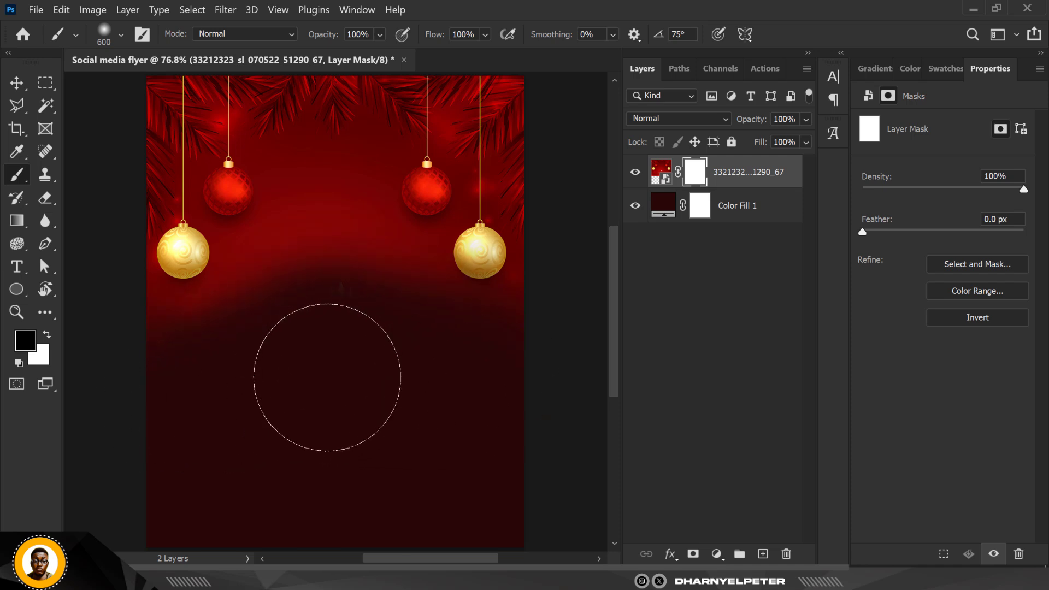
mouse_move(317, 235)
mouse_down()
mouse_move(306, 310)
mouse_move(327, 342)
mouse_move(314, 380)
mouse_move(271, 393)
mouse_up()
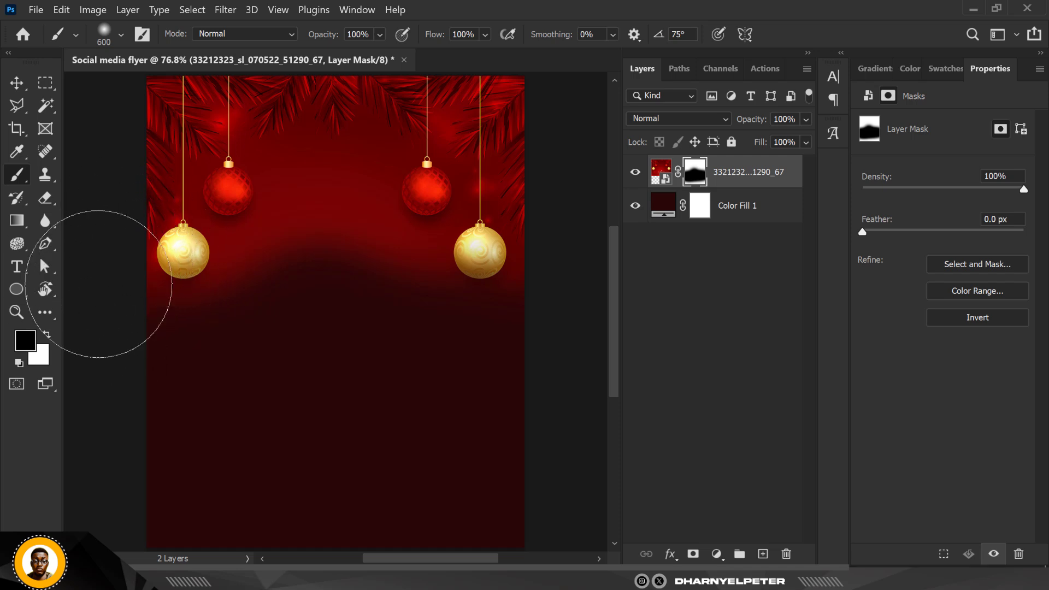
click(17, 83)
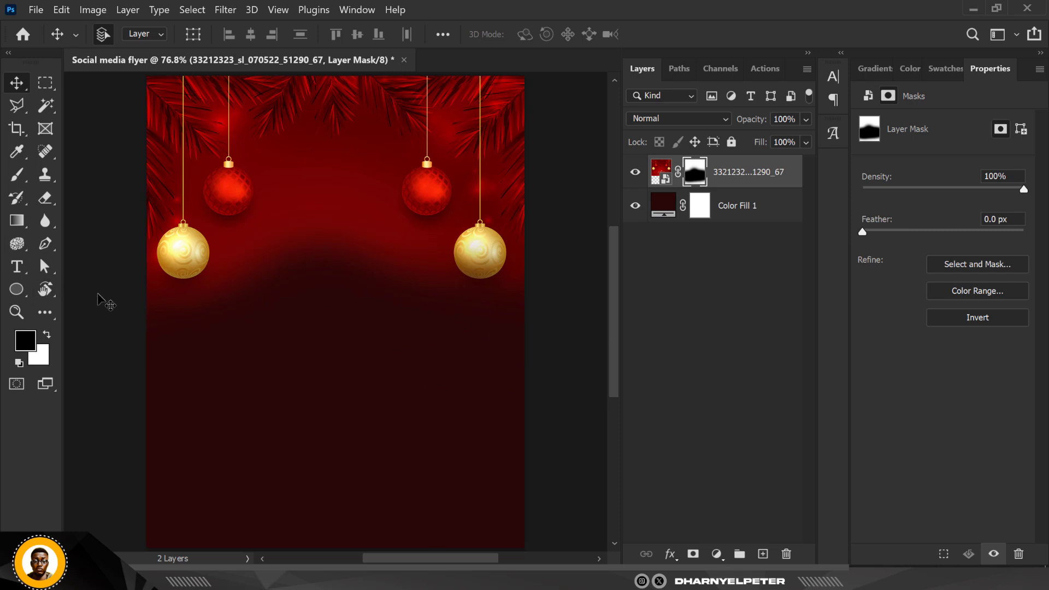
scroll(350, 236, down, 1)
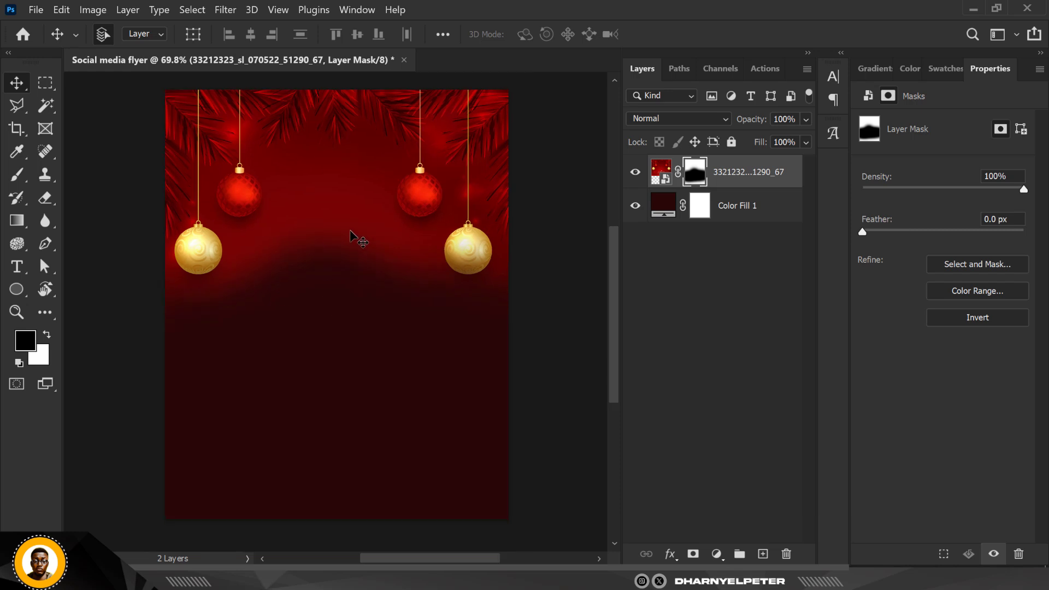
scroll(350, 236, up, 1)
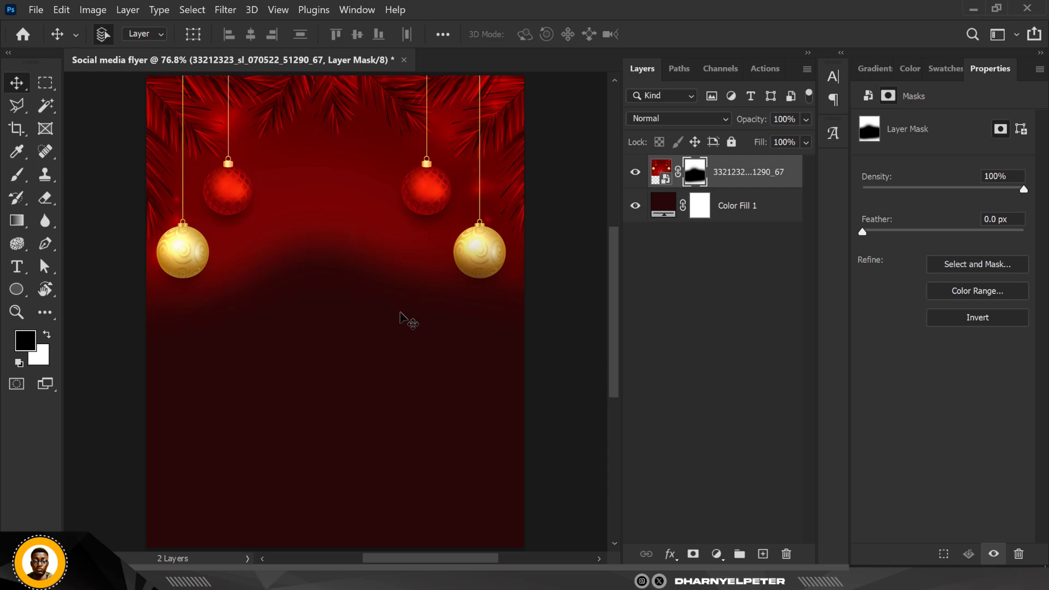
scroll(403, 317, down, 1)
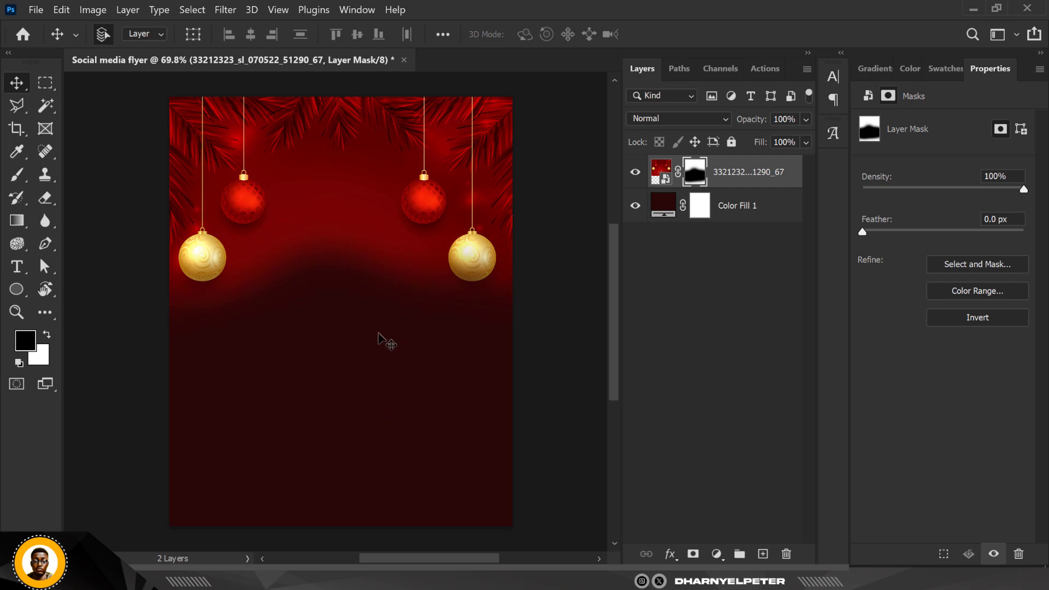
Place the illuminated-city-streets-winter image from the SEASONS GREETINGS folder in File Explorer onto the flyer
key(alt+Tab)
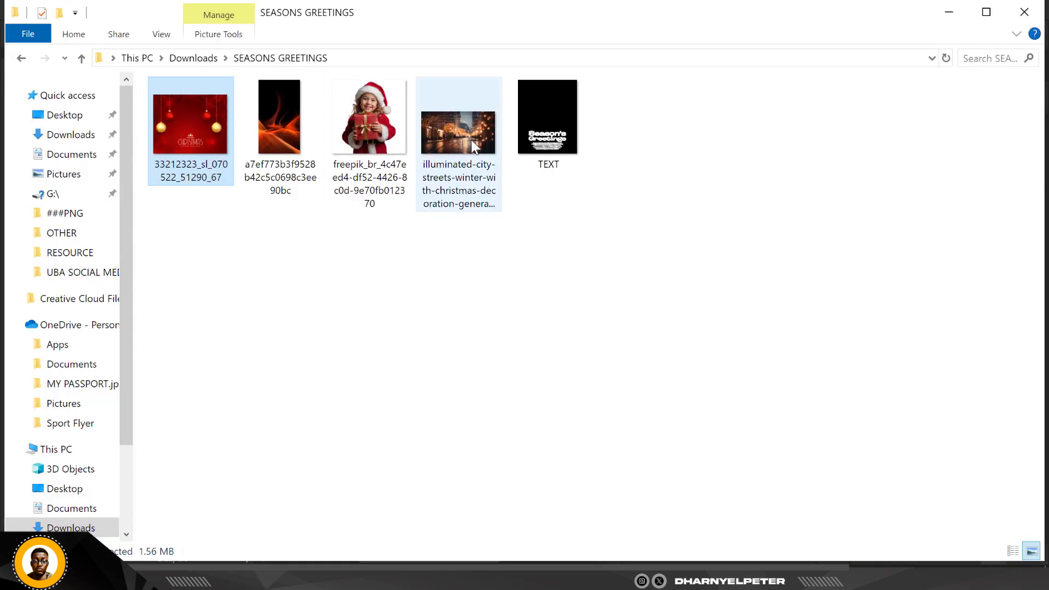
click(458, 151)
drag(456, 132, 363, 358)
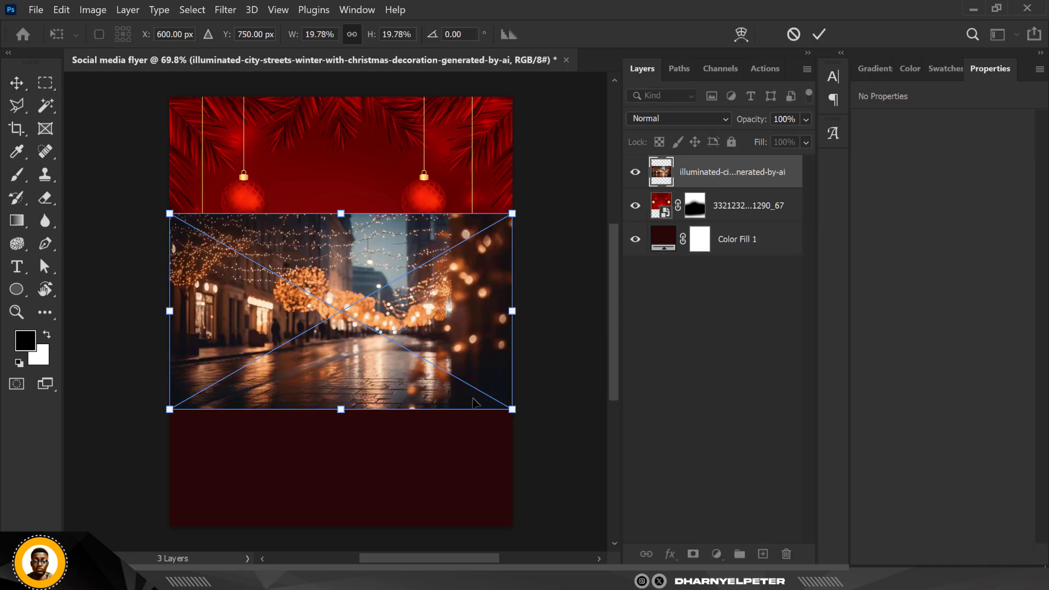
Scale the placed city street image to about 23.7% so it overlaps both canvas sides, and position it at about X -113 px, Y 384 px
mouse_move(511, 409)
mouse_down()
mouse_move(543, 415)
mouse_move(539, 426)
mouse_move(515, 411)
mouse_up()
drag(170, 413, 137, 431)
drag(515, 431, 548, 449)
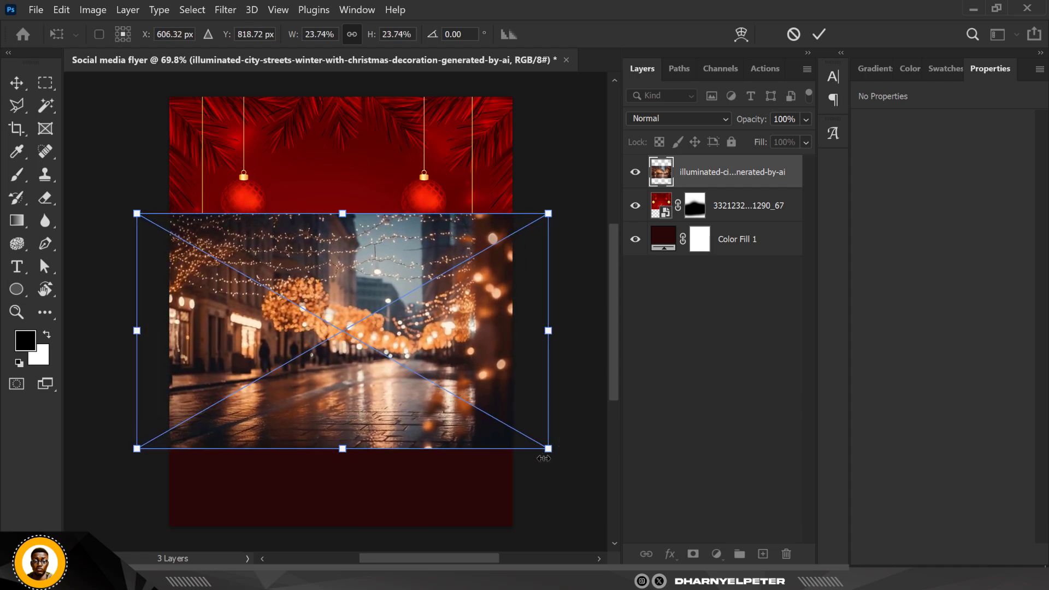
drag(467, 372, 468, 365)
key(Return)
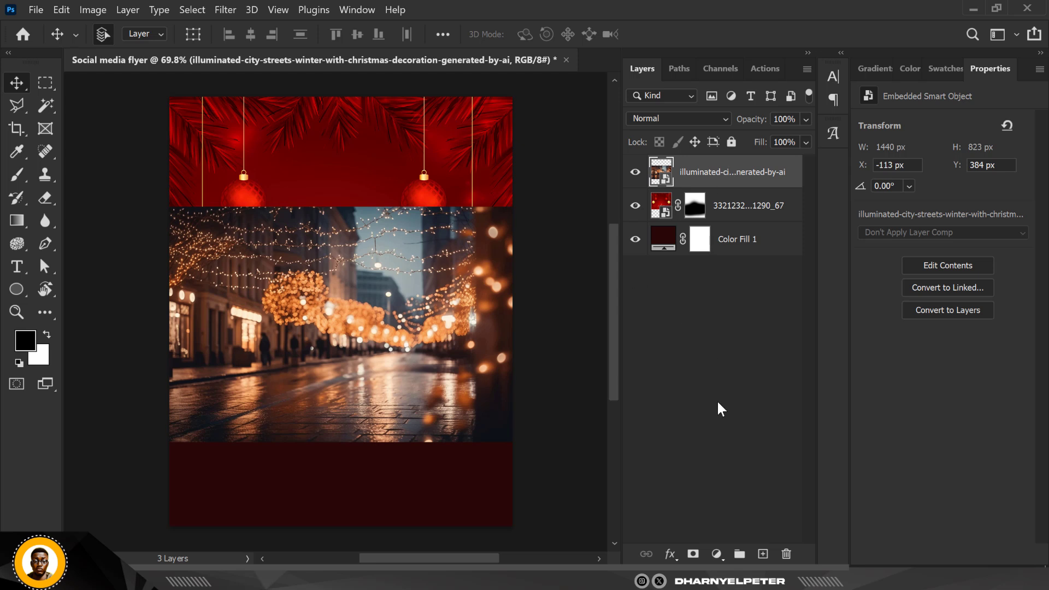
Add a layer mask to the city street image and paint black with the 600 px soft brush to fade its upper part around the ornaments
click(692, 553)
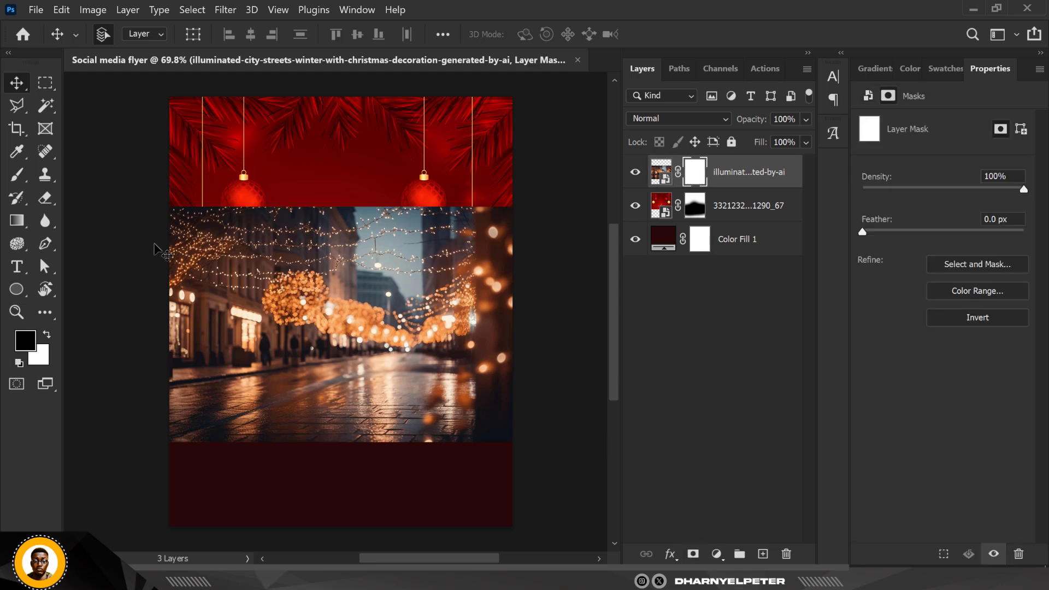
click(16, 174)
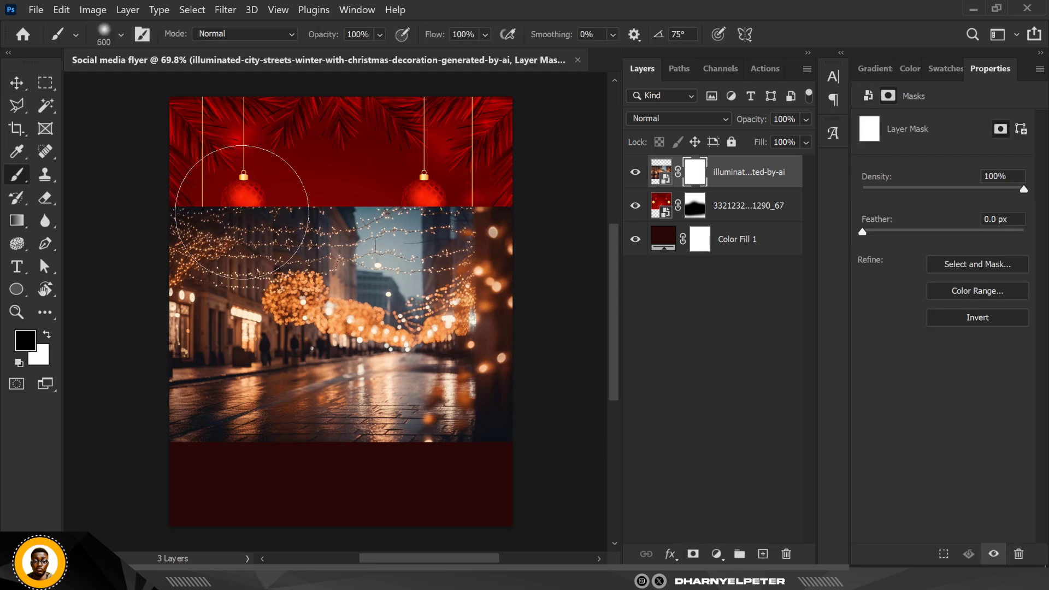
mouse_move(164, 189)
mouse_down()
mouse_move(549, 174)
mouse_move(369, 183)
mouse_move(382, 188)
mouse_move(204, 213)
mouse_move(180, 229)
mouse_up()
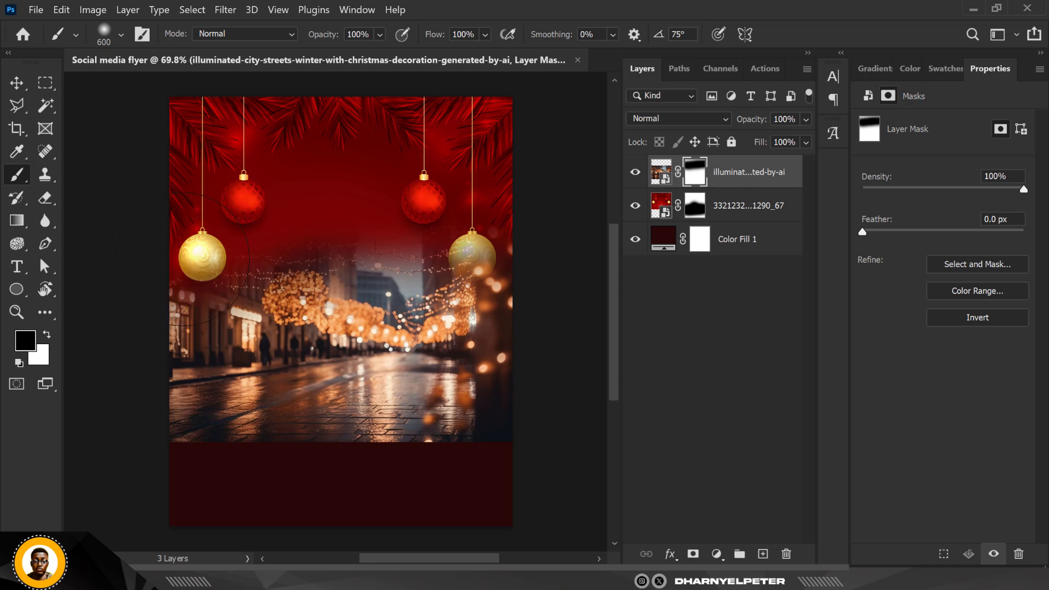
drag(491, 257, 415, 274)
mouse_move(328, 282)
mouse_down()
mouse_move(312, 257)
mouse_move(339, 251)
mouse_move(349, 235)
mouse_up()
Refine the street image's mask by restoring its upper middle in white, then painting black to fade the upper and lower edges
click(48, 335)
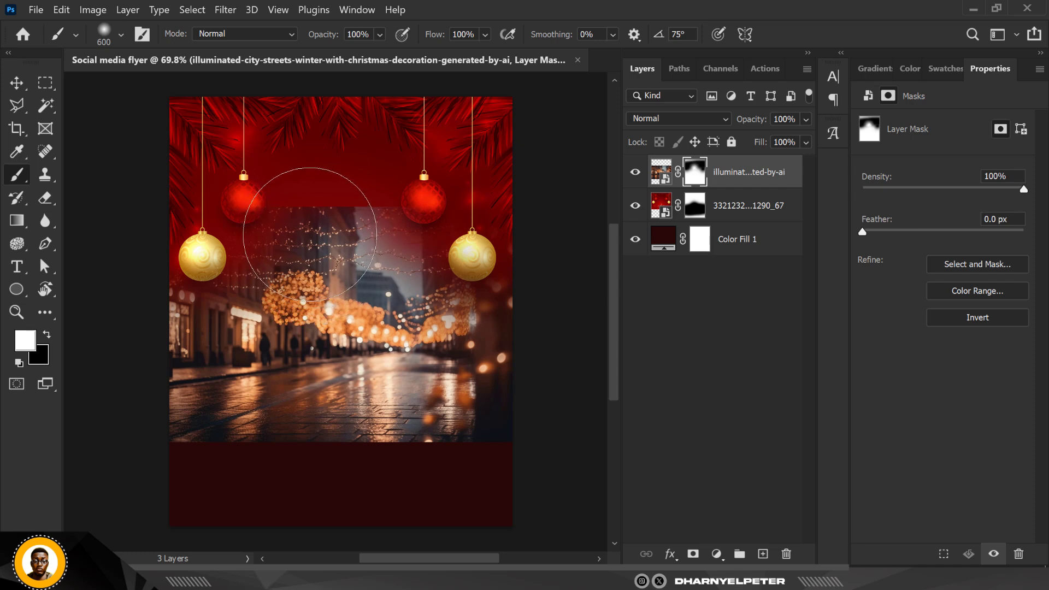
click(48, 337)
mouse_move(304, 187)
mouse_down()
mouse_move(286, 164)
mouse_move(373, 160)
mouse_move(374, 146)
mouse_up()
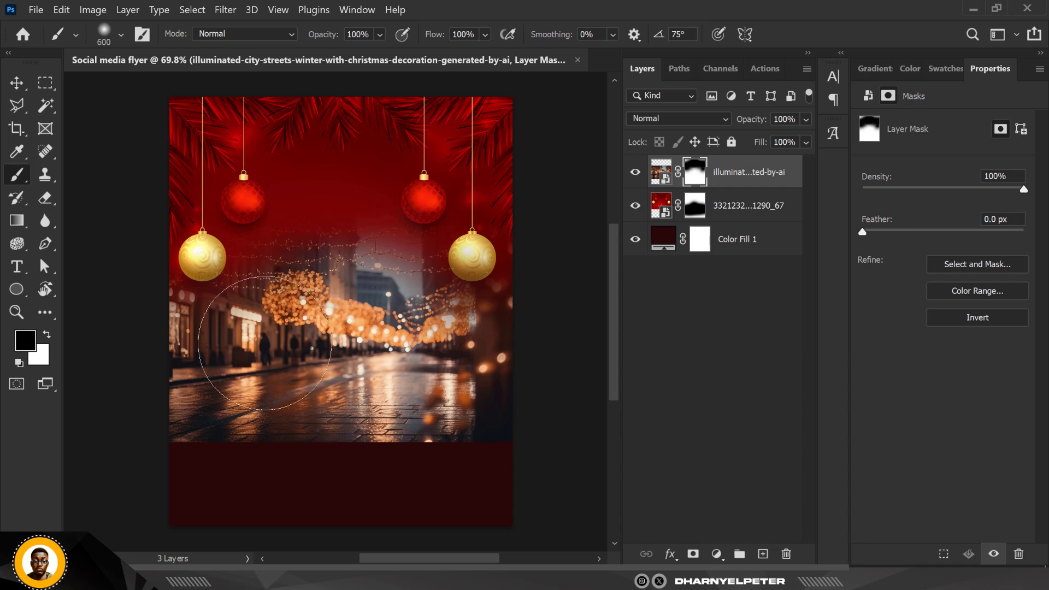
mouse_move(532, 460)
mouse_down()
mouse_move(406, 474)
mouse_move(115, 461)
mouse_move(606, 473)
mouse_up()
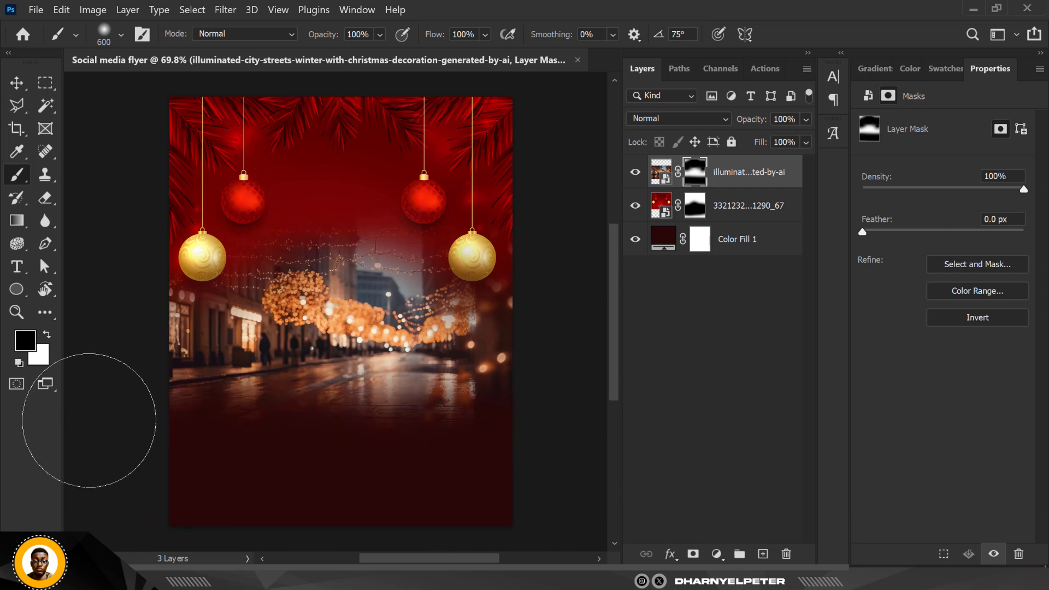
Set the city street image's blend mode to Screen and move it up to Y 232 px
click(659, 172)
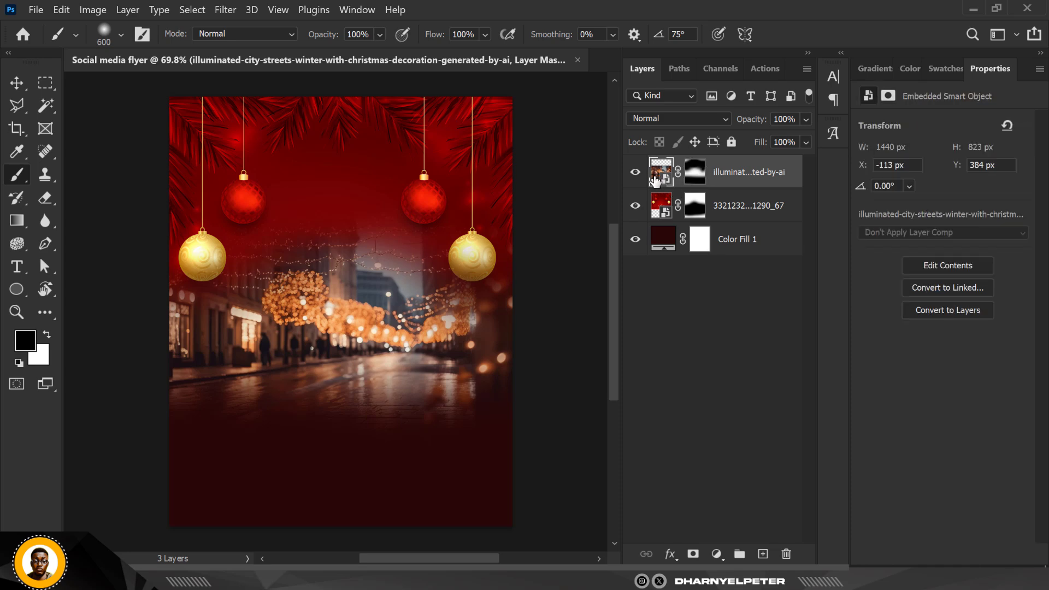
click(662, 119)
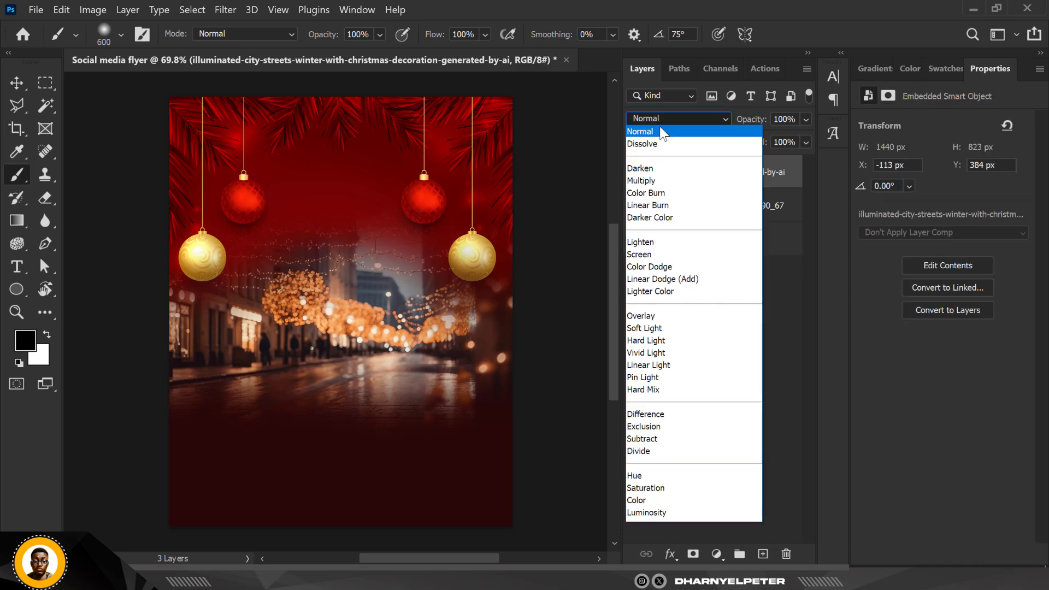
click(640, 255)
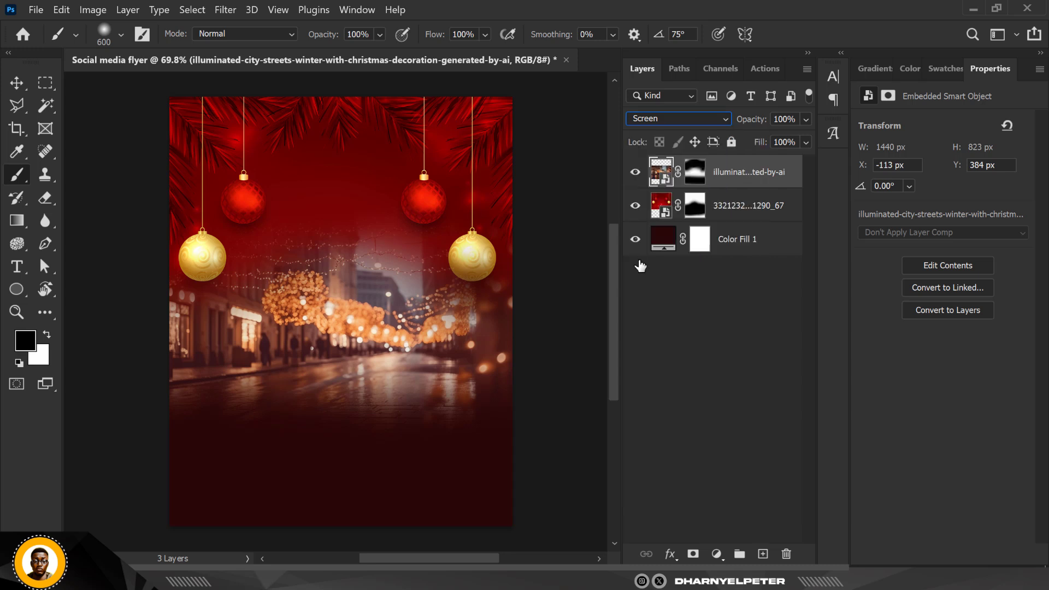
click(15, 84)
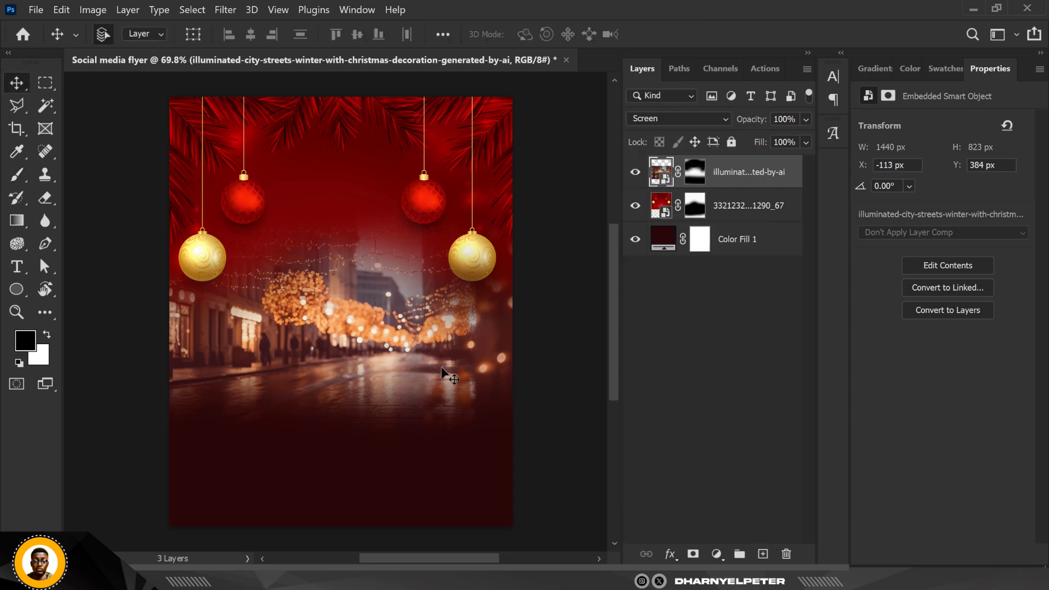
drag(383, 352, 391, 309)
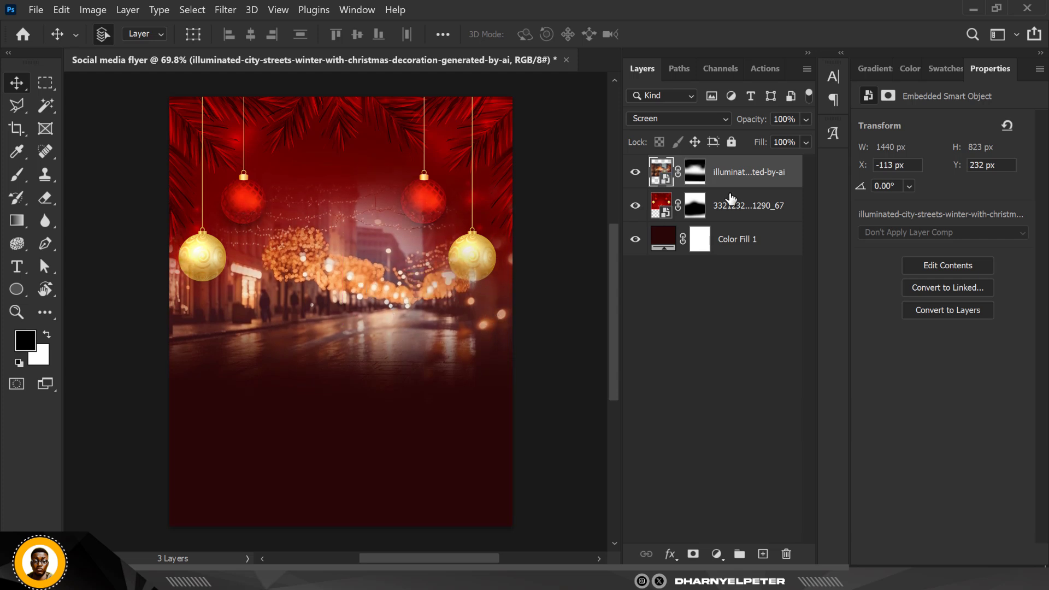
Reduce the brush to 250 px and paint black on the street image's mask to clear the gold ornament on the right
click(695, 172)
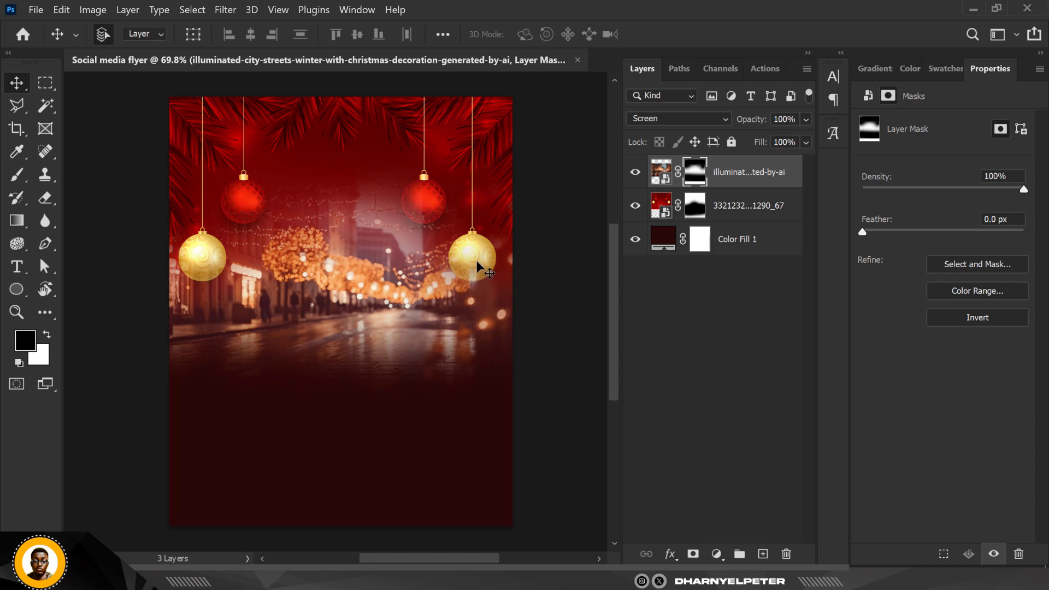
key(b)
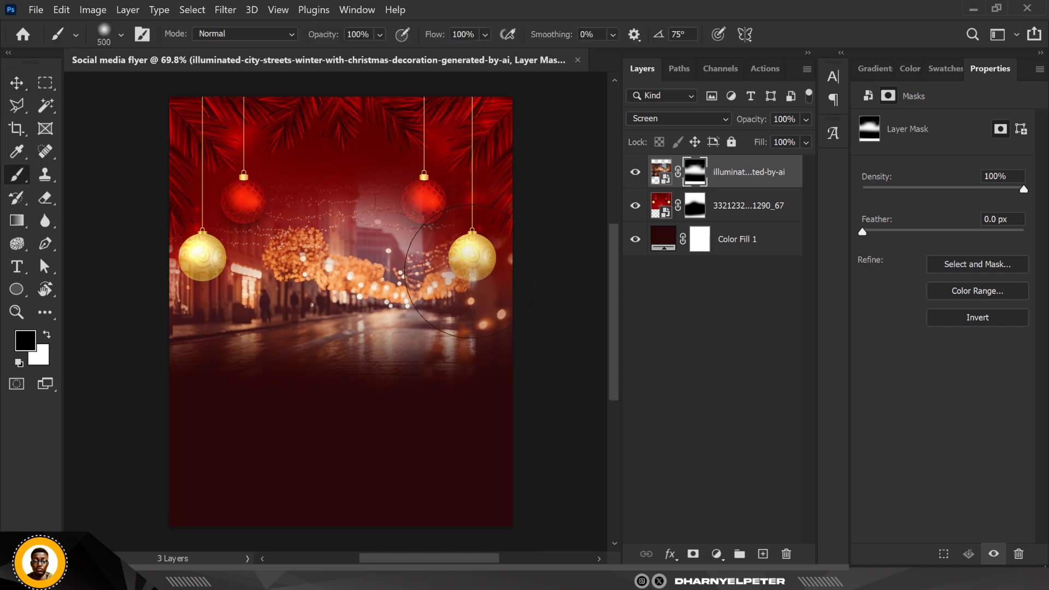
key(bracketleft)
key(bracketleft)
key(bracketleft)
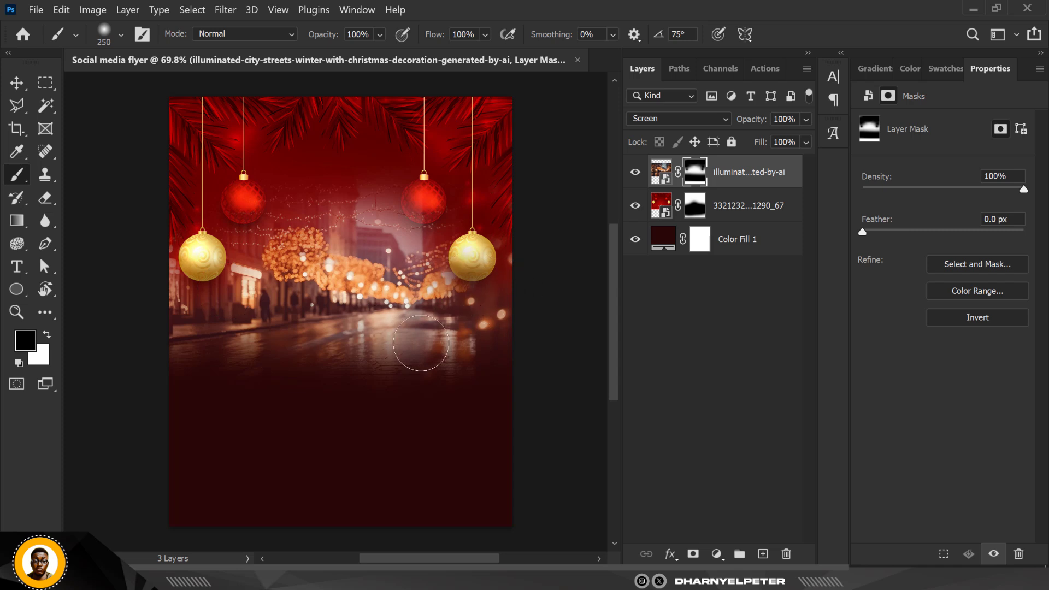
click(24, 88)
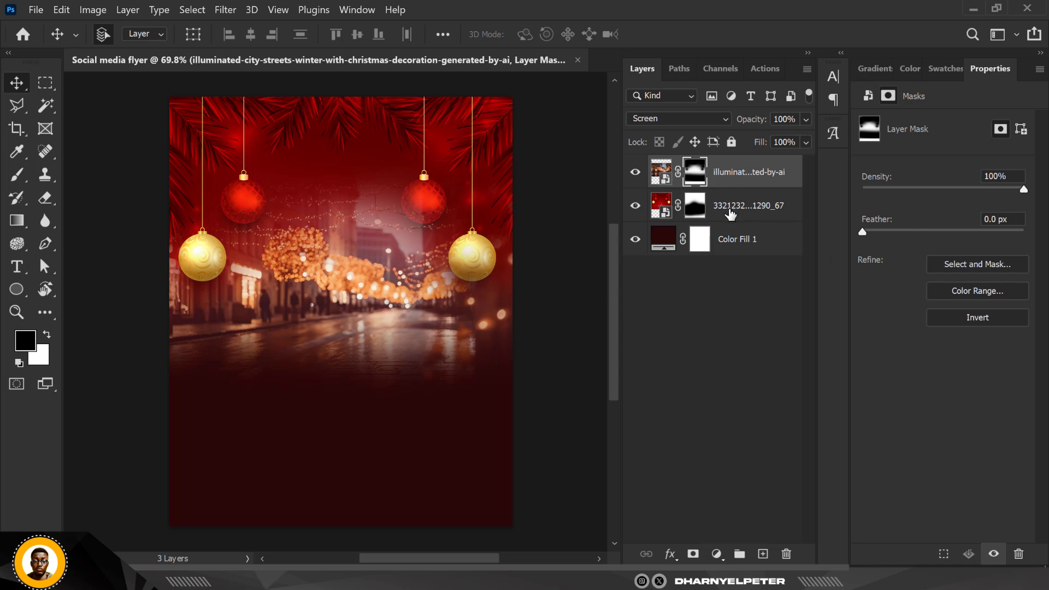
Lower the city street layer's opacity to 65% and target its image instead of its mask
click(806, 119)
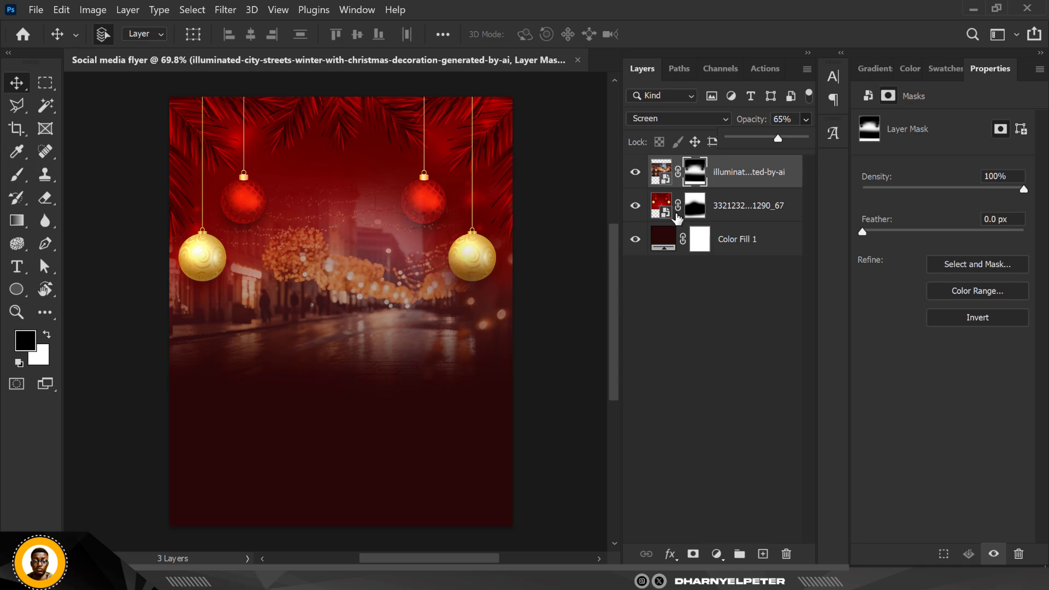
click(766, 176)
click(767, 168)
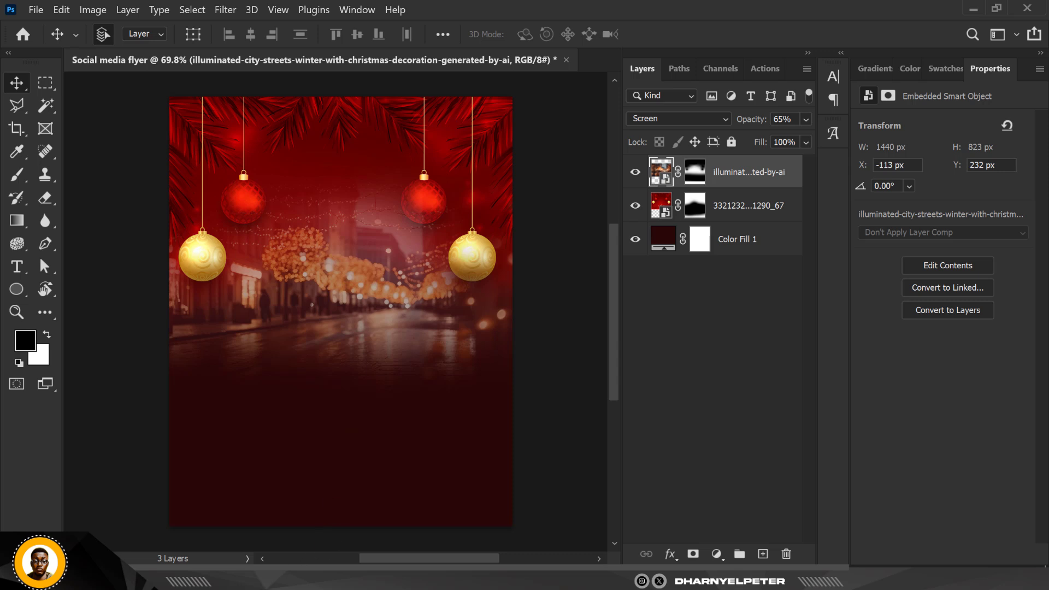
Place the orange flame image a7ef773b3f9528b42c5c0698c3ee90bc from the SEASONS GREETINGS folder in File Explorer onto the flyer
mouse_move(286, 578)
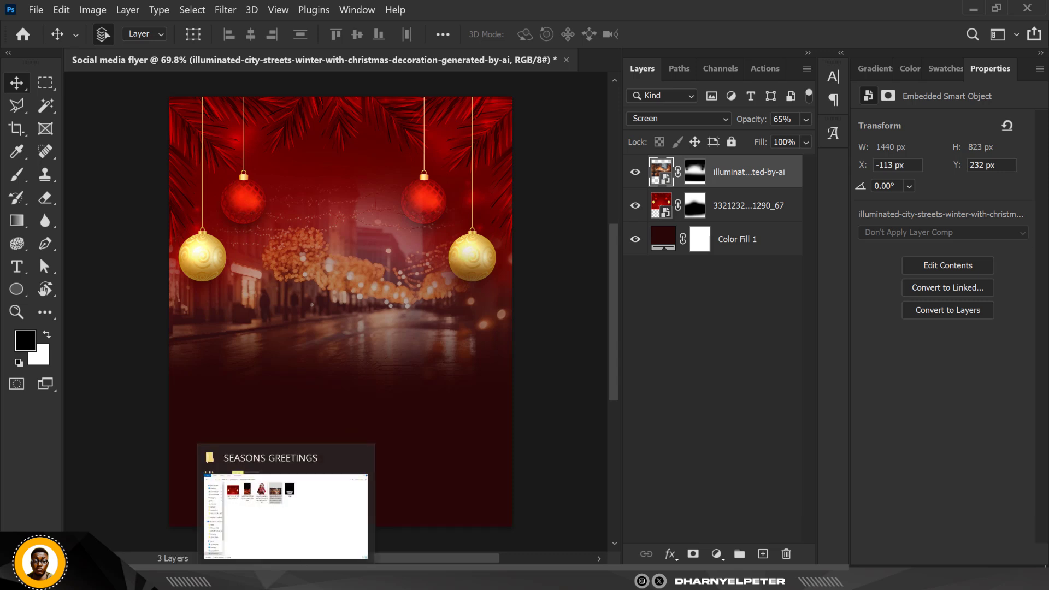
click(298, 546)
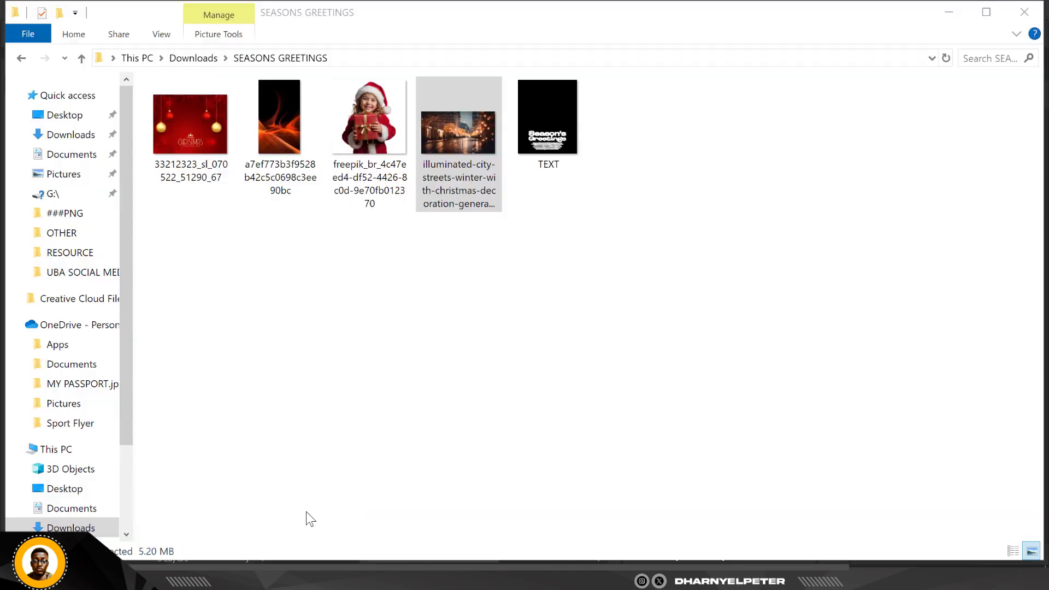
click(277, 123)
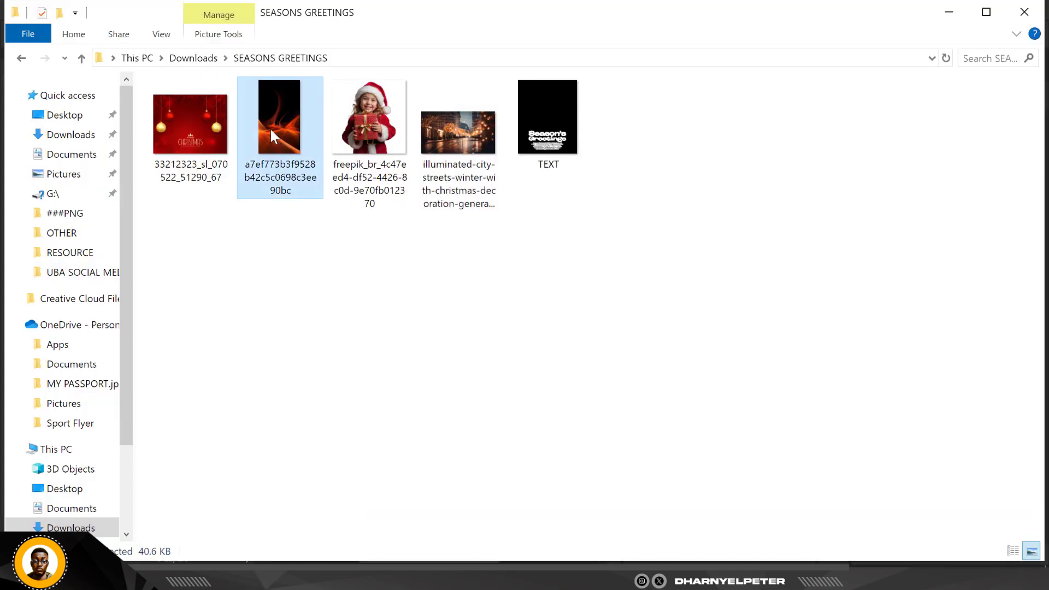
drag(440, 311, 411, 434)
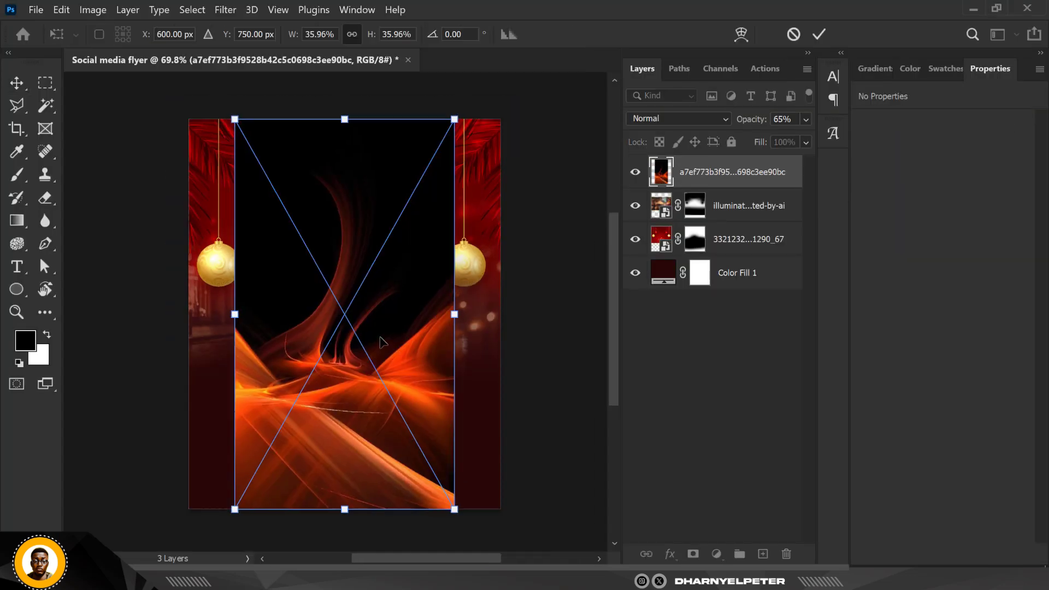
Enlarge the flame image to about 1298 by 2304 px so it covers the canvas, and set its blend mode to Screen
drag(443, 483, 544, 543)
key(Return)
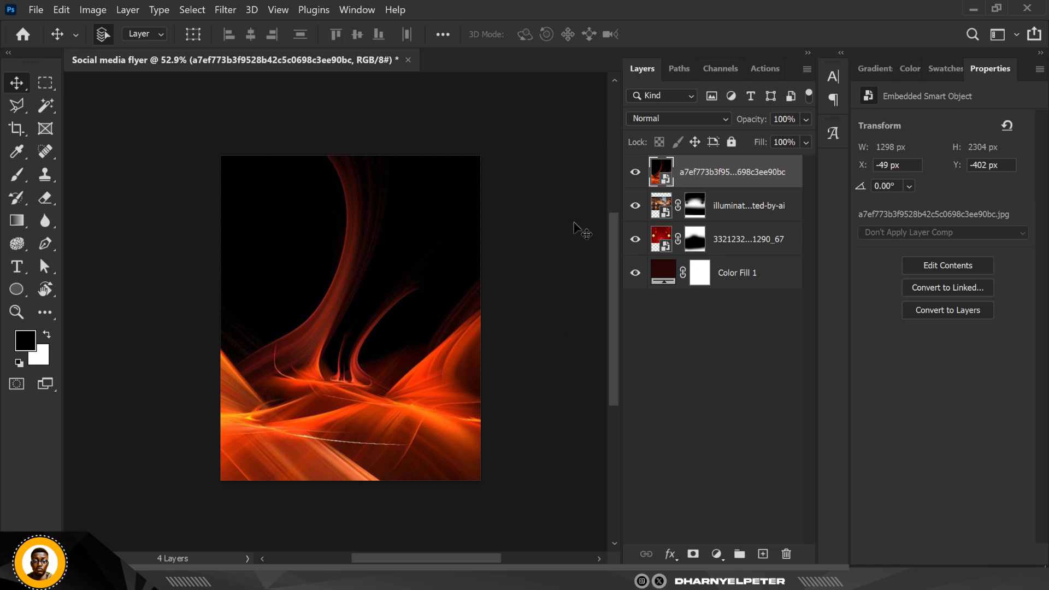
click(673, 119)
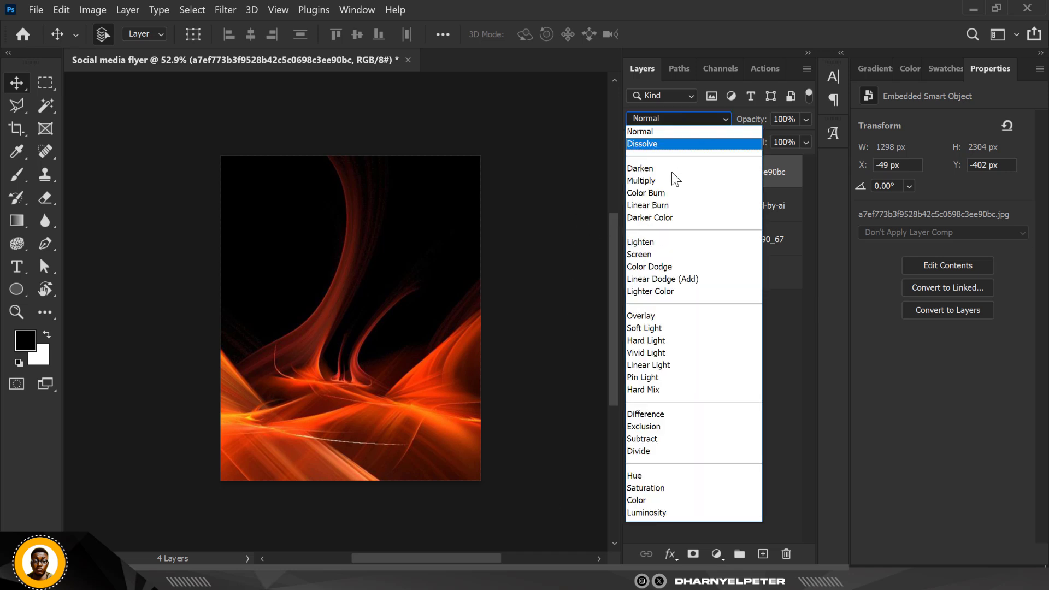
click(657, 256)
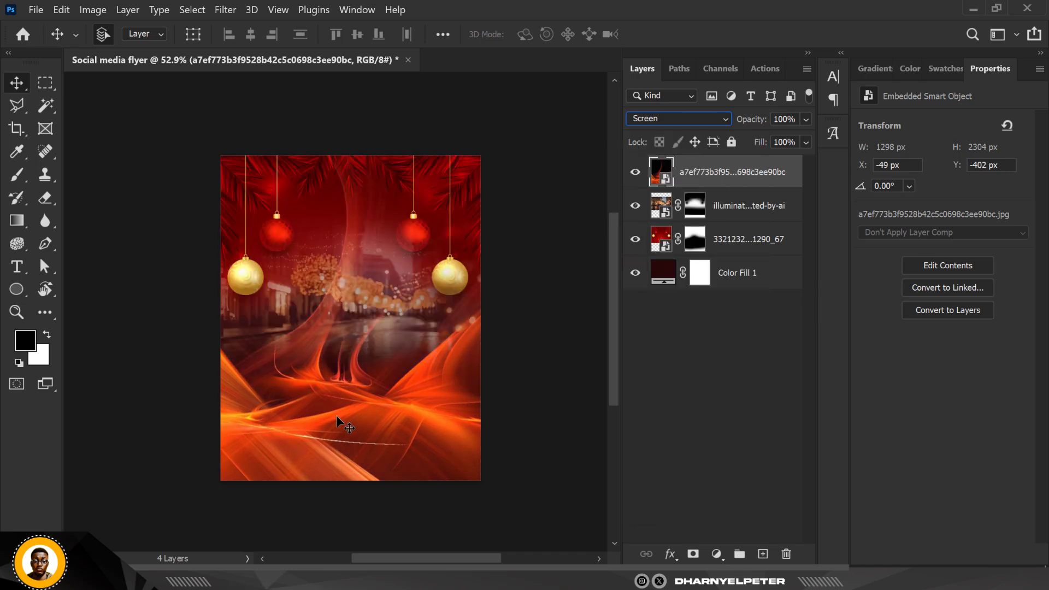
Hide the flame image layer to check the street and ornament background without it
click(635, 174)
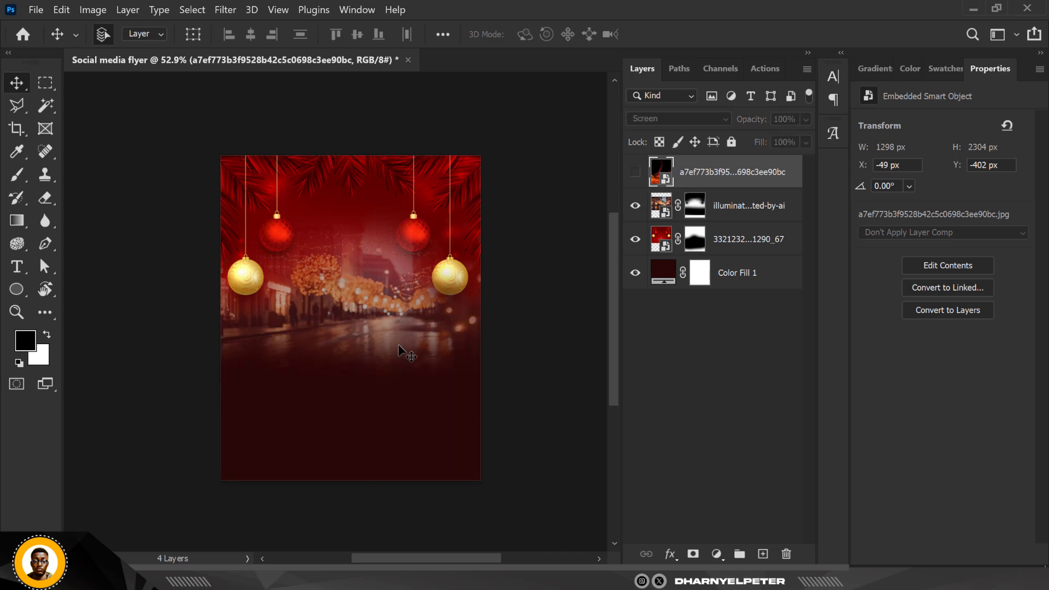
scroll(400, 331, up, 1)
scroll(405, 315, up, 2)
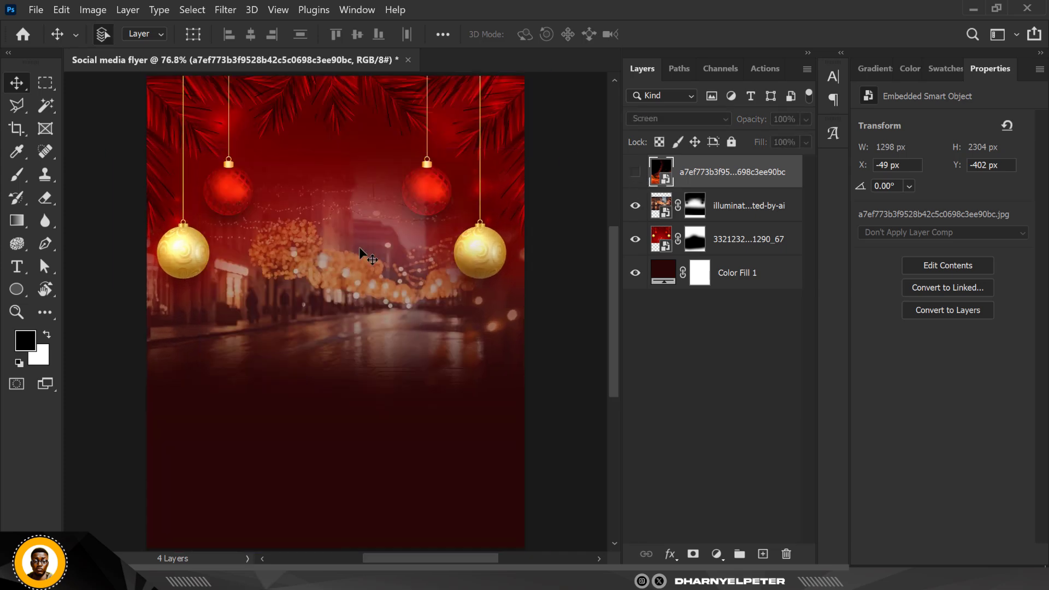
scroll(322, 278, down, 1)
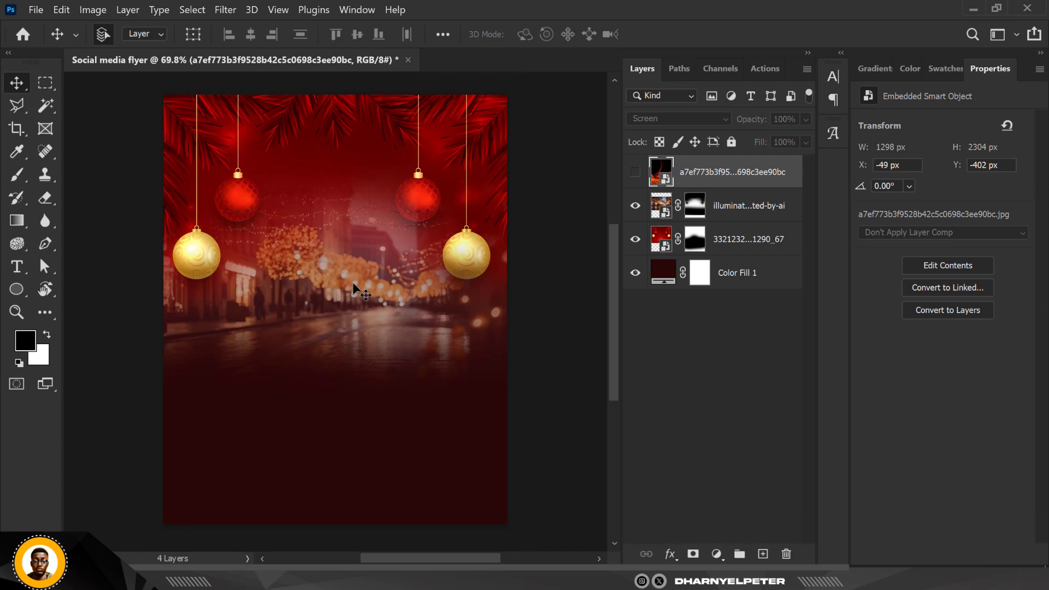
Try Screen on the city street layer, and settle on Linear Dodge (Add) as its blend mode
click(383, 279)
click(682, 117)
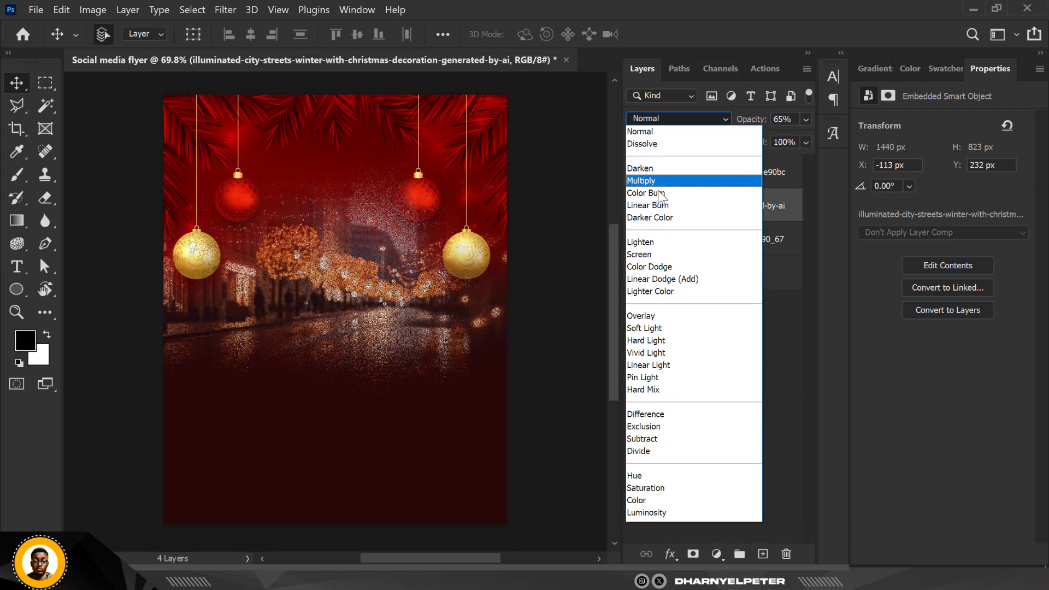
click(647, 253)
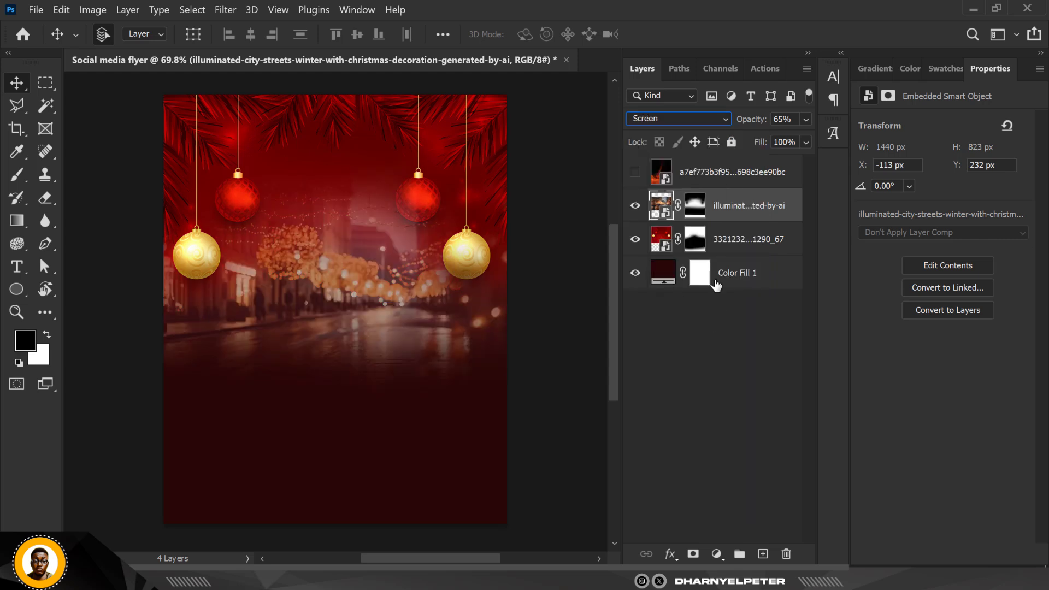
click(674, 116)
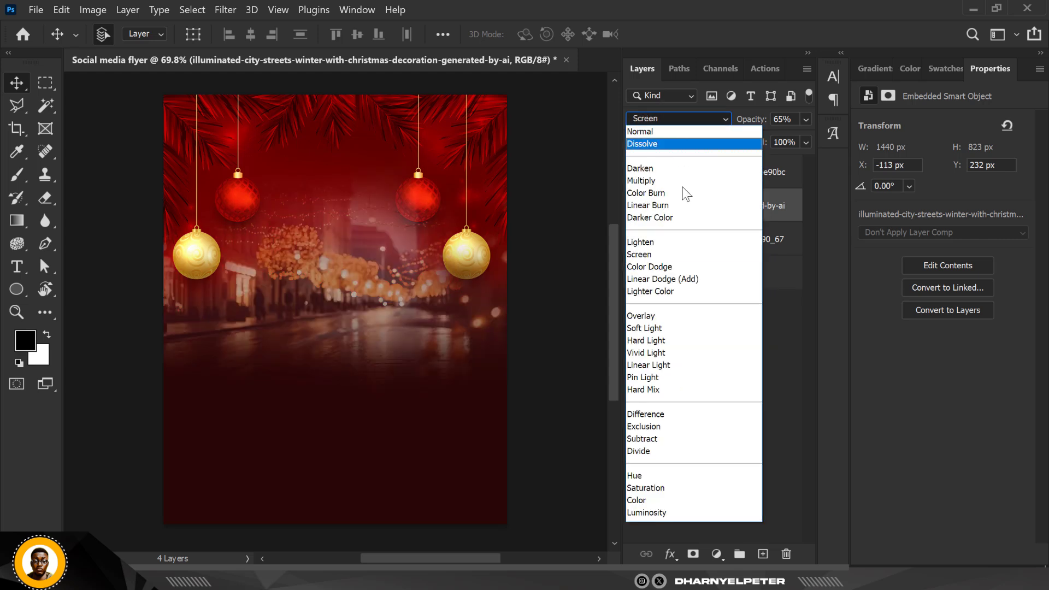
click(687, 278)
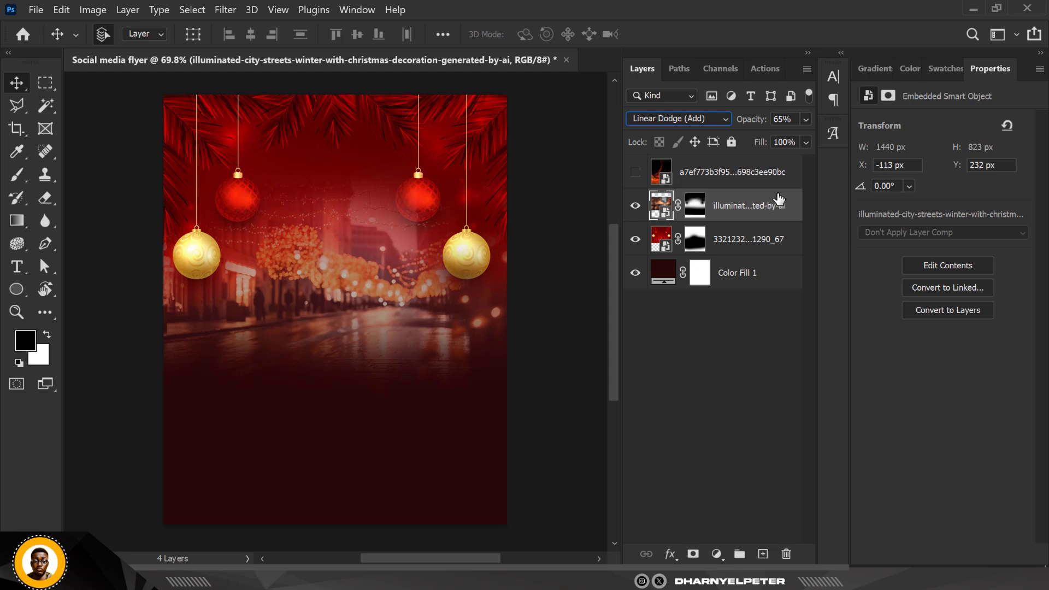
Select the flame image layer and make it visible again, toggling it to compare the flyer with and without the flames
click(775, 175)
click(737, 375)
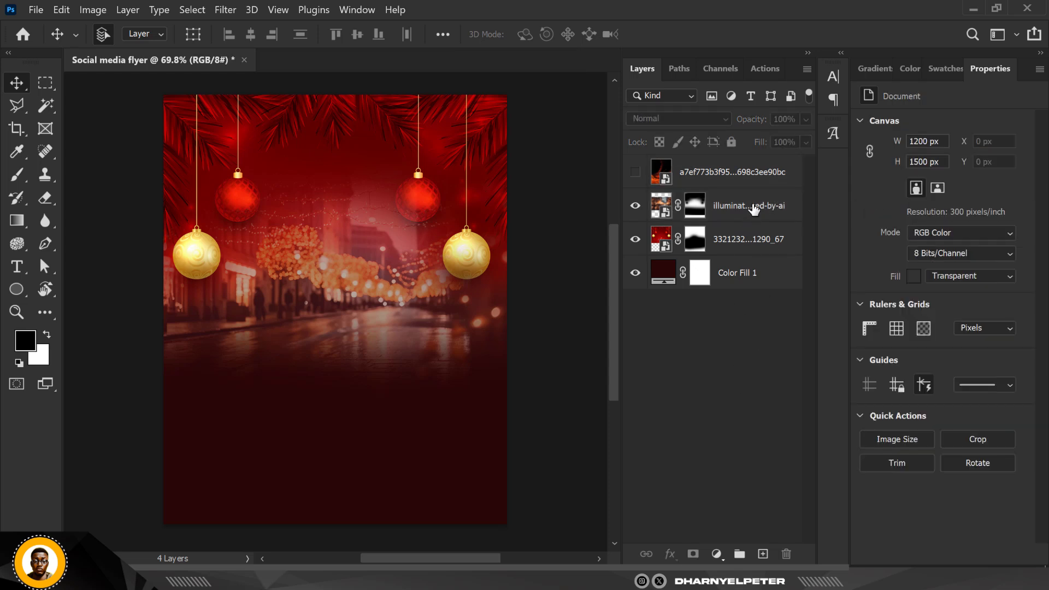
click(751, 208)
click(751, 178)
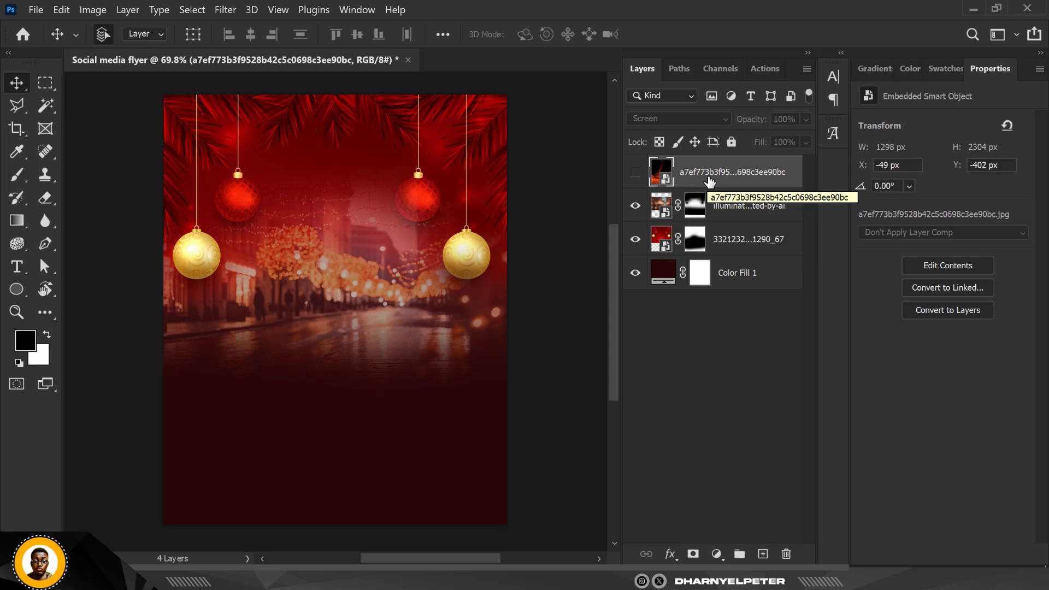
click(636, 173)
click(637, 174)
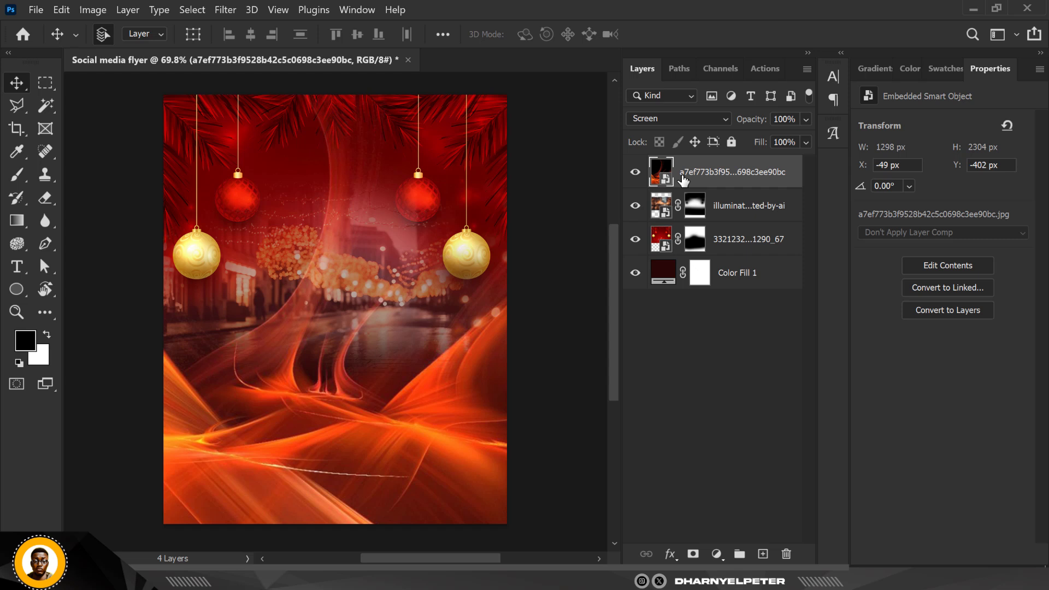
click(636, 173)
click(636, 174)
Set the foreground colour to dark red 410606, starting from a sample of the flyer's upper background
click(31, 347)
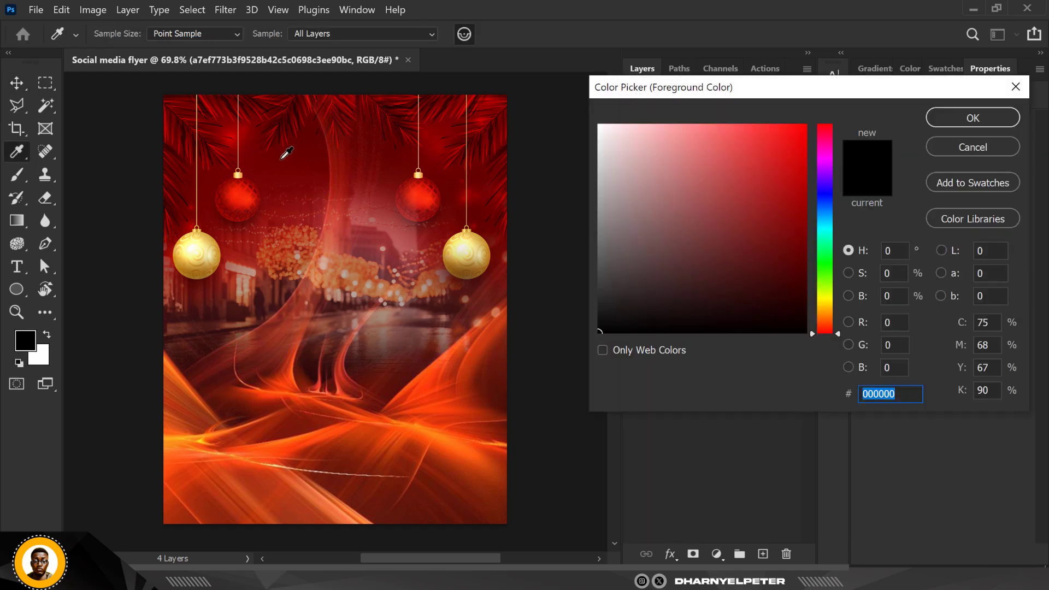
click(281, 159)
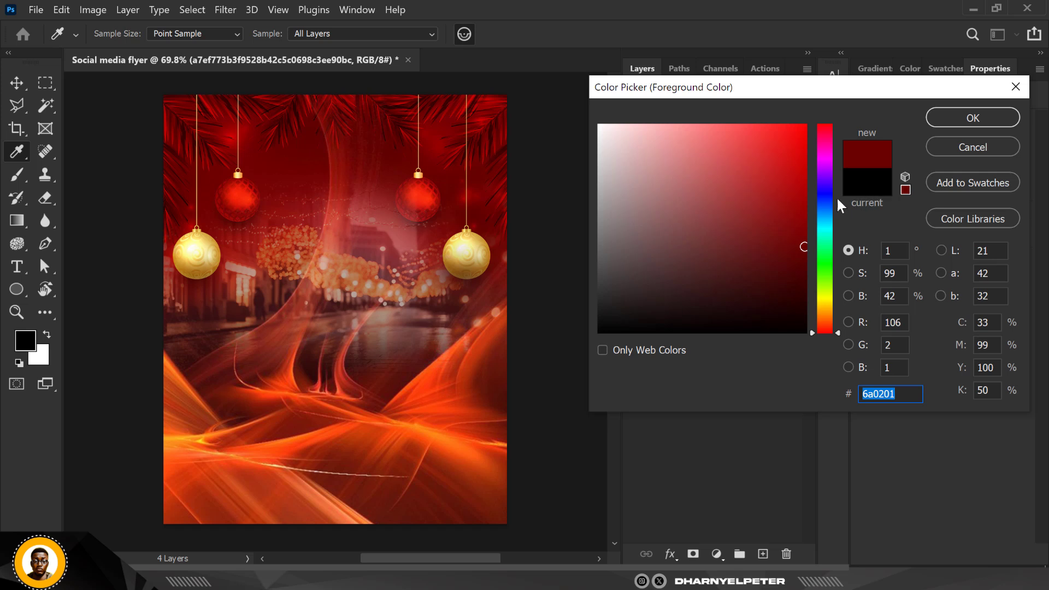
click(191, 129)
click(794, 280)
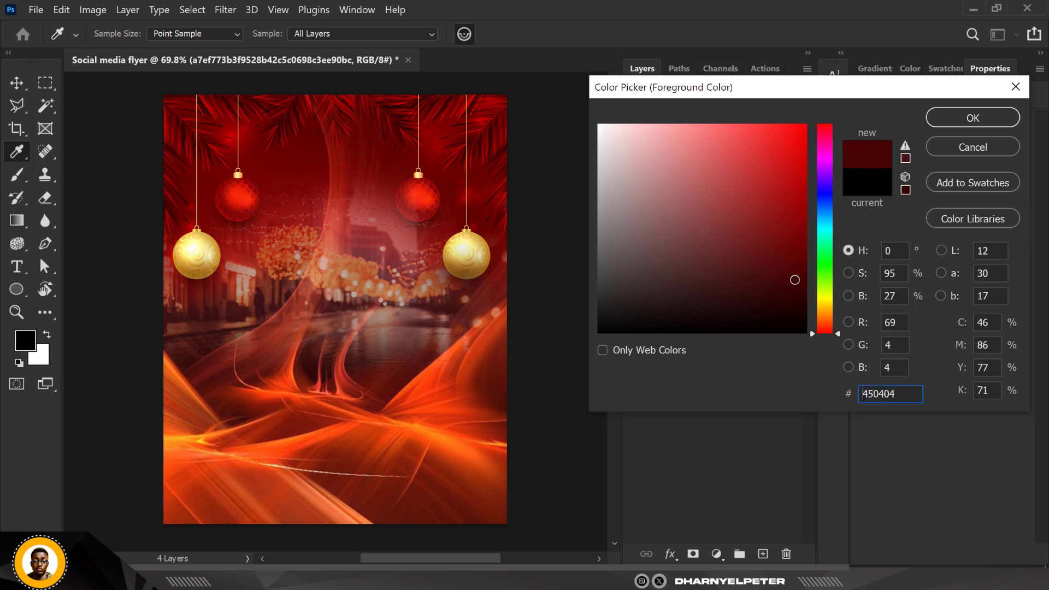
drag(794, 280, 788, 281)
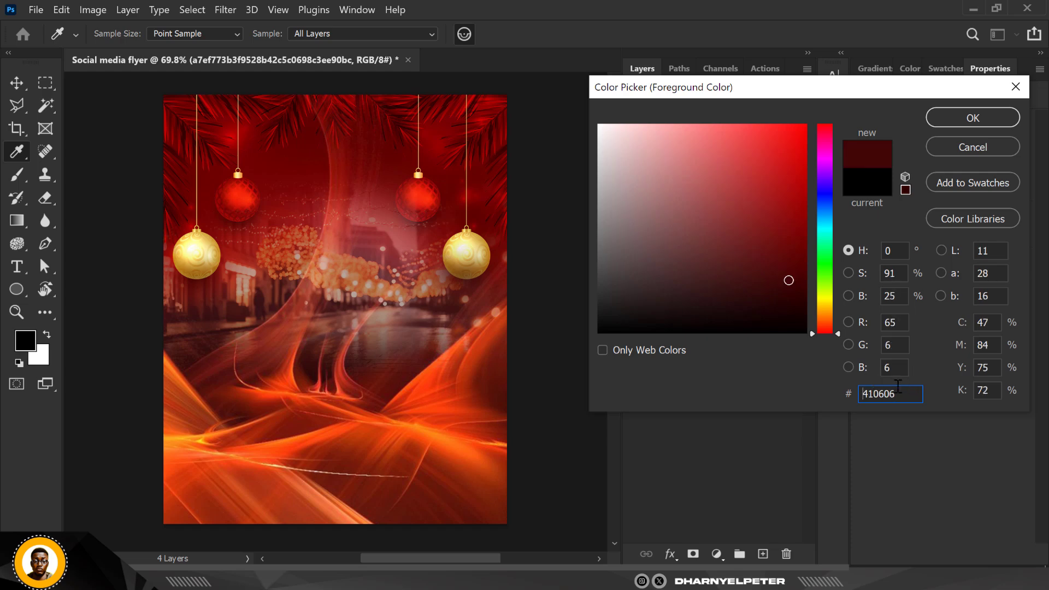
click(967, 120)
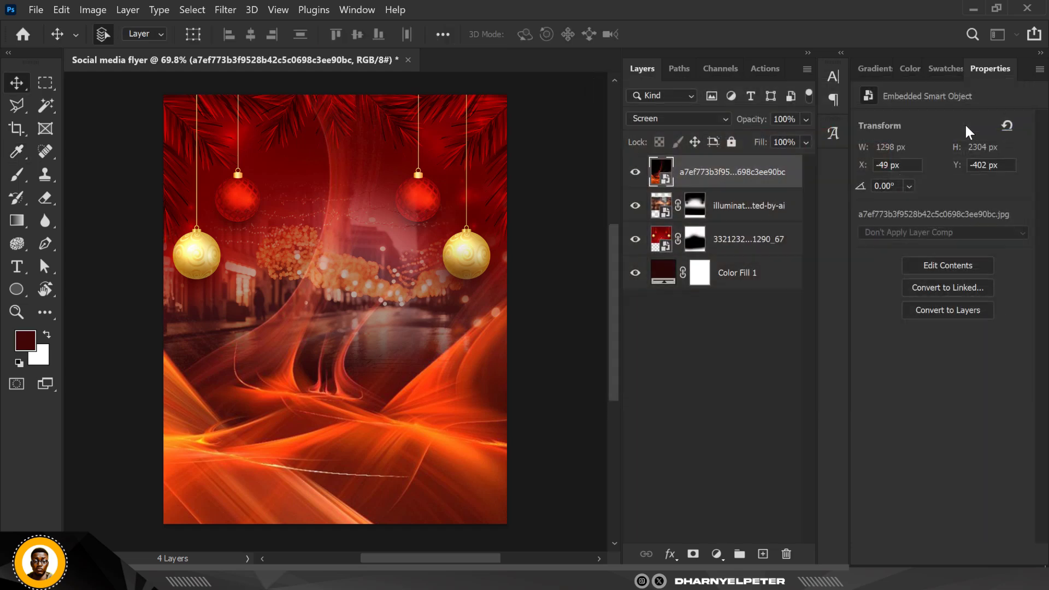
Set the background colour to the bright red of the right-hand red ornament, pushed to full saturation and brightness
click(45, 355)
click(445, 202)
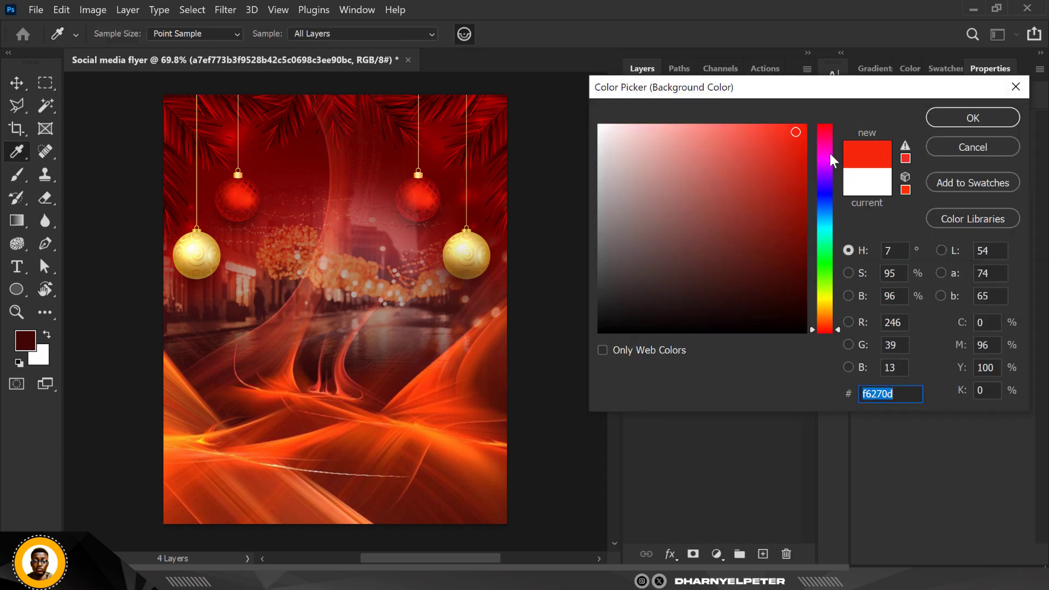
drag(799, 131, 825, 119)
click(955, 120)
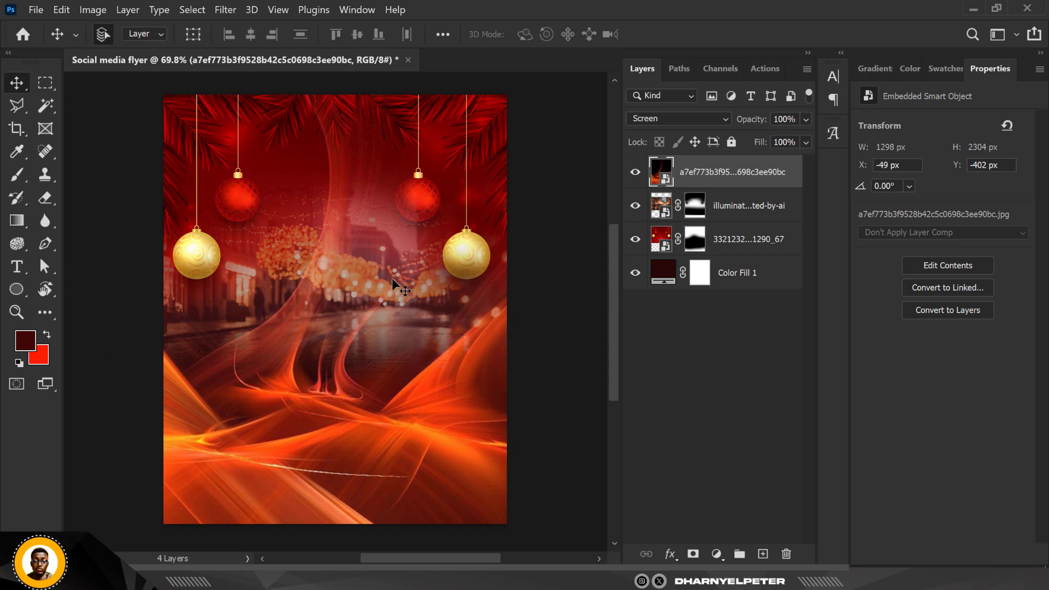
Add a linear gradient fill layer at 90° and 100% scale above the flame image, and shift the gradient slightly upward on the canvas
click(716, 553)
click(769, 280)
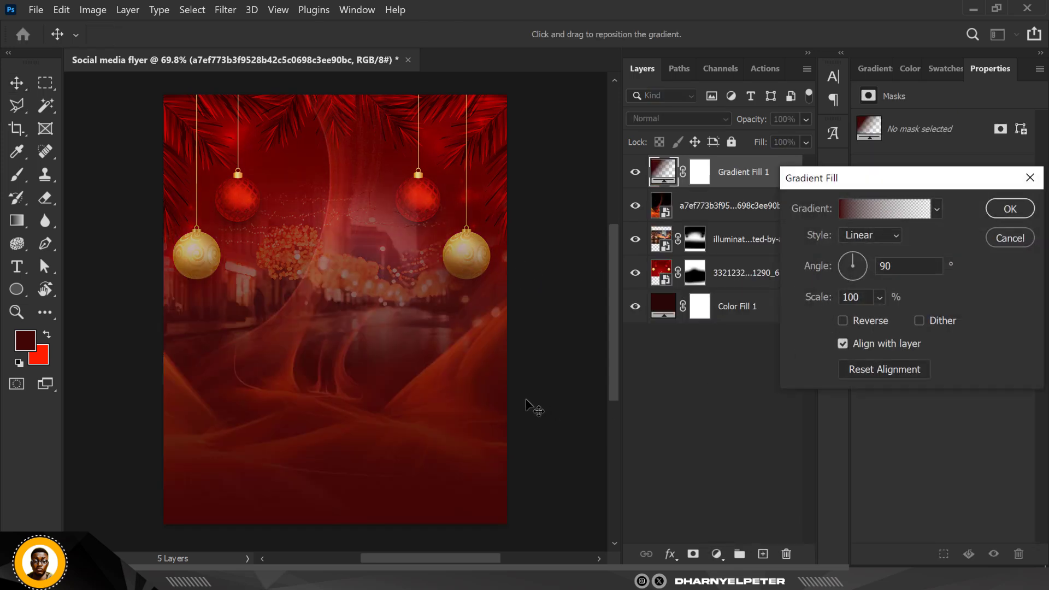
drag(321, 487, 321, 447)
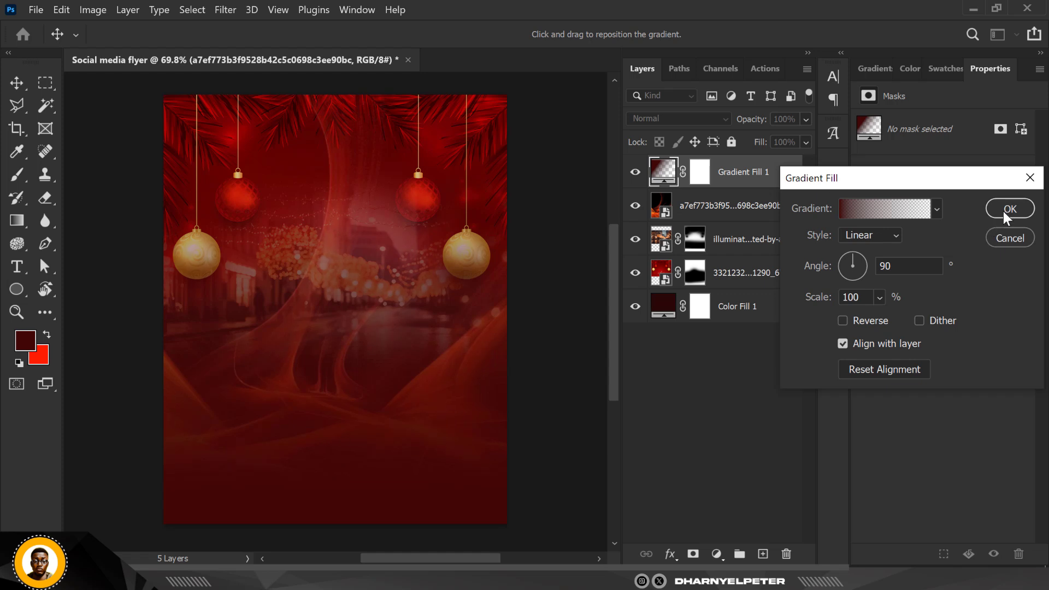
Compare the Basics dark-to-bright red gradient with the dark-red-to-transparent one, and apply the gradient fill with the transparent one
click(935, 210)
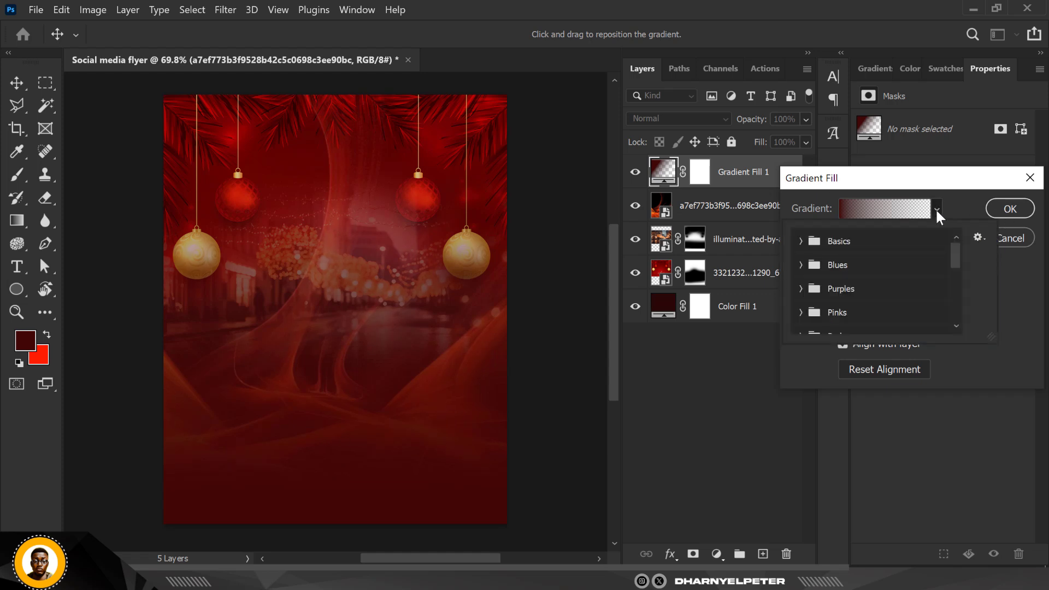
click(800, 241)
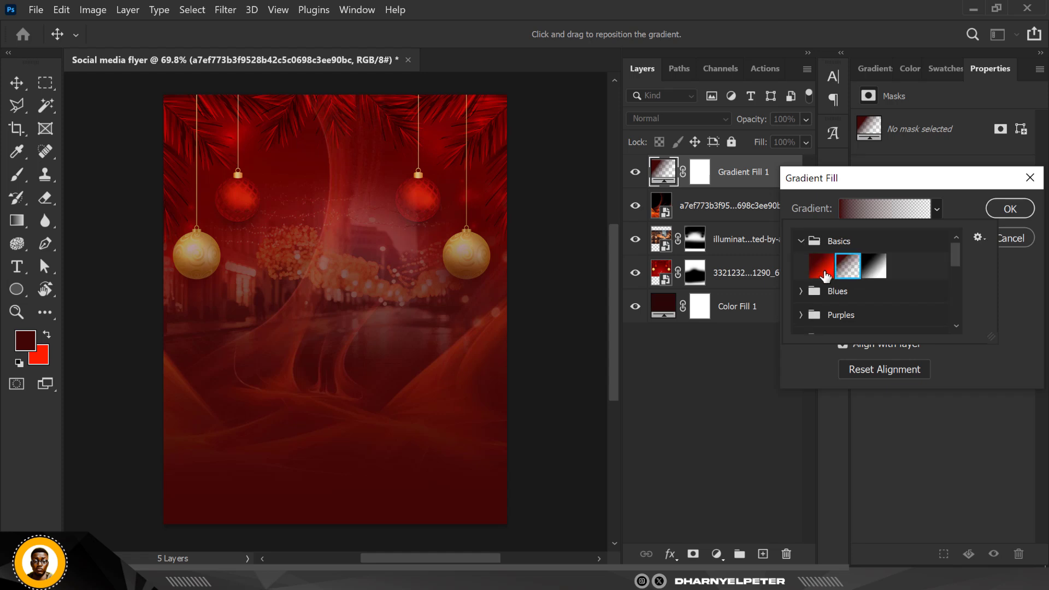
click(821, 267)
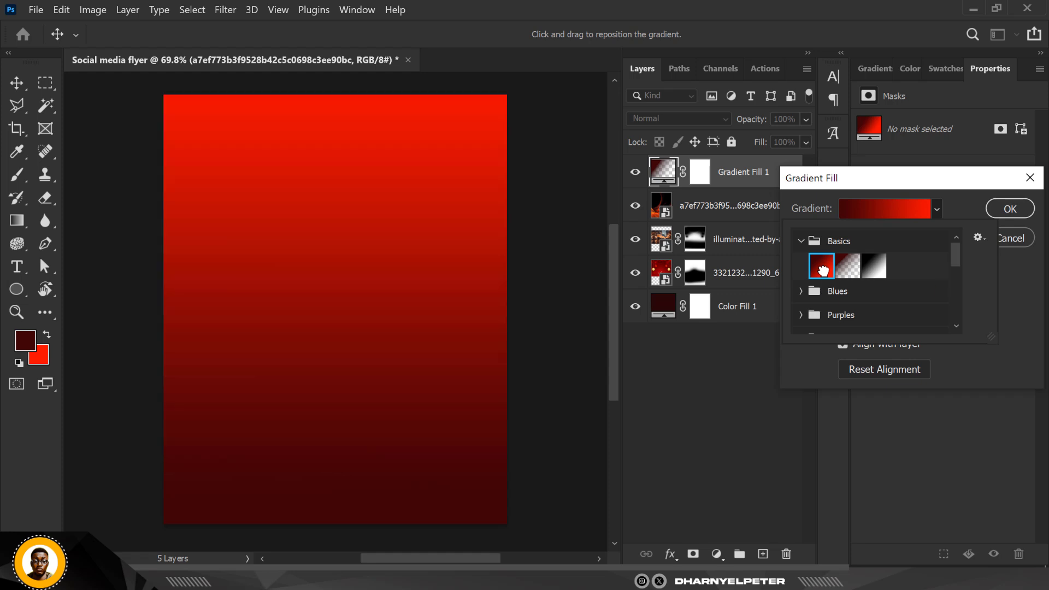
click(846, 264)
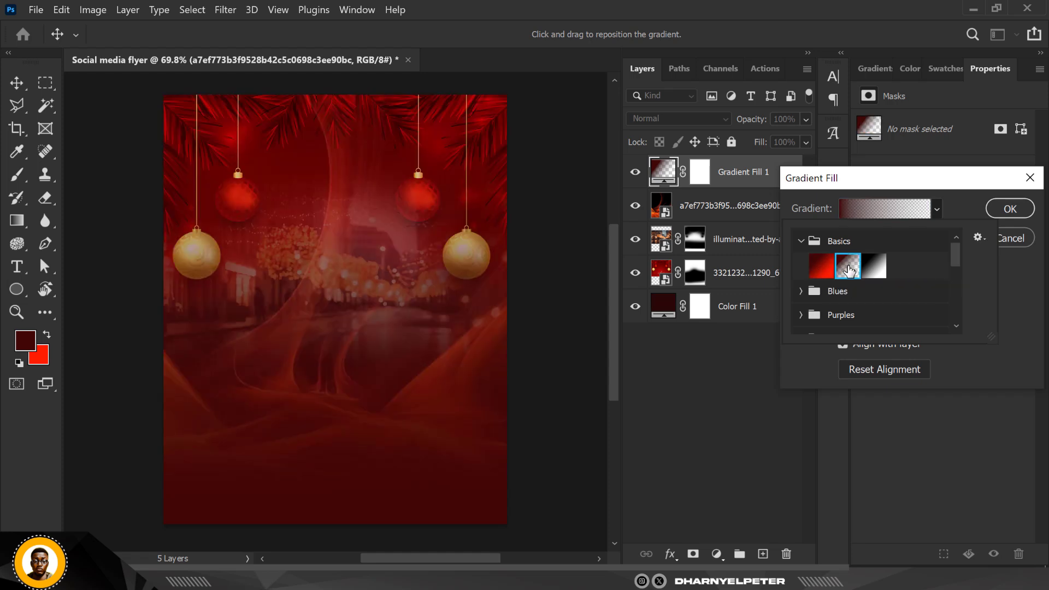
click(964, 201)
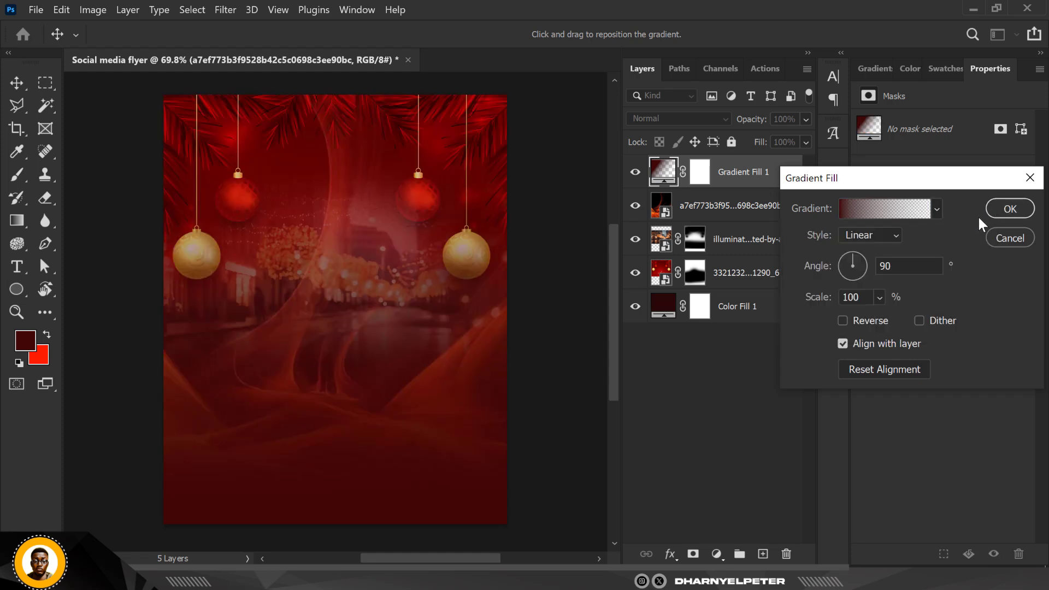
click(1010, 209)
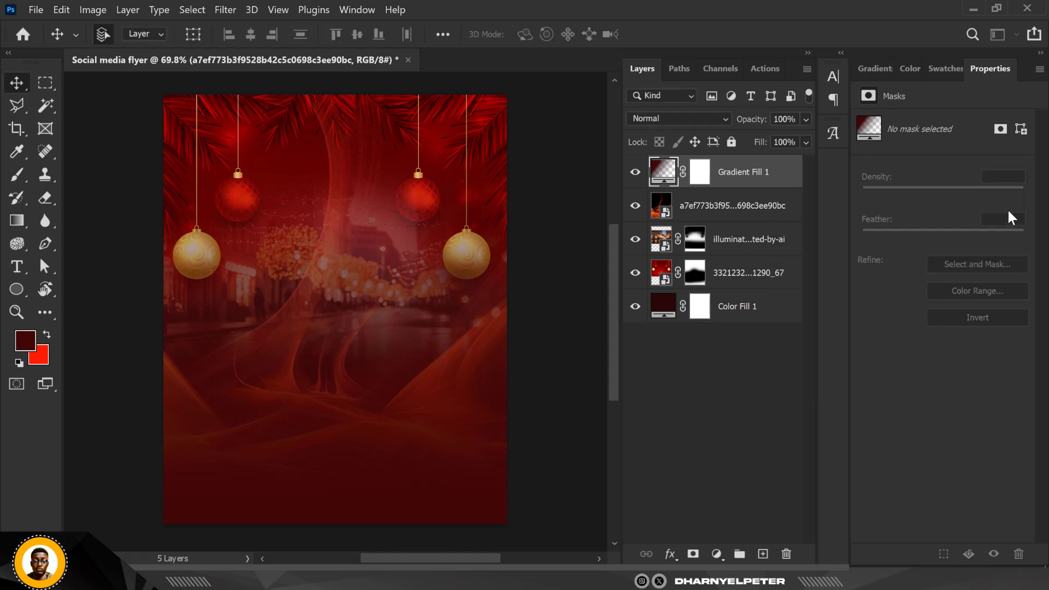
Paint black on the gradient fill's mask with a soft 800 px brush across the upper canvas, keeping the dark red fade at the bottom
click(699, 176)
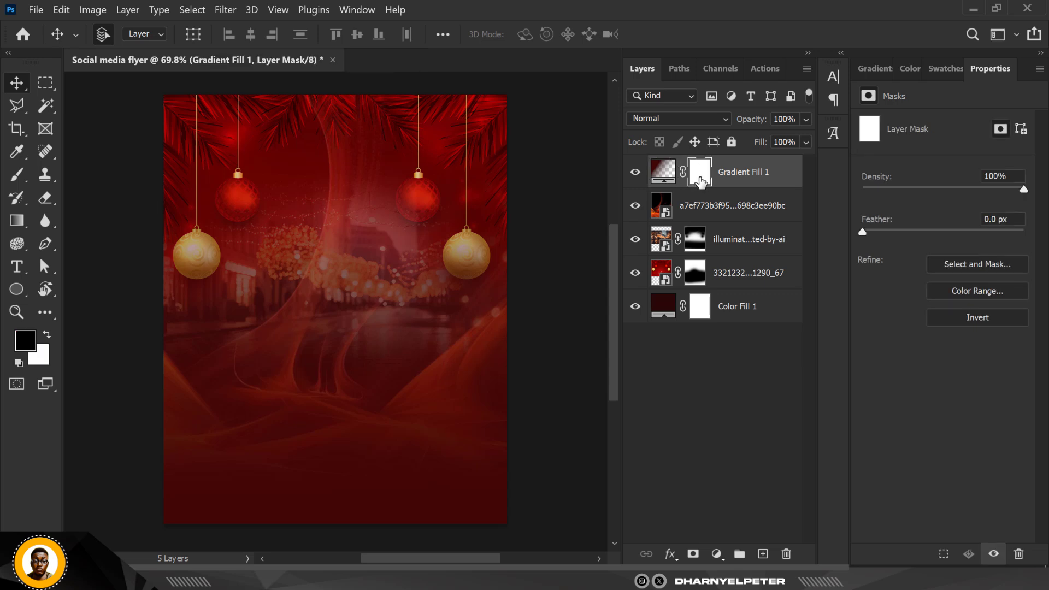
click(16, 175)
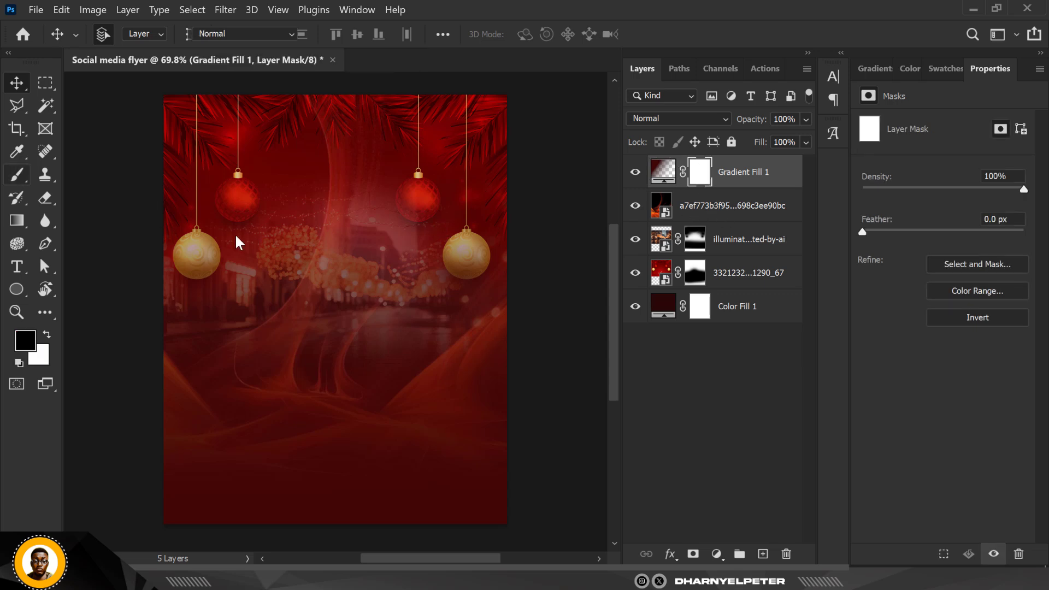
click(99, 173)
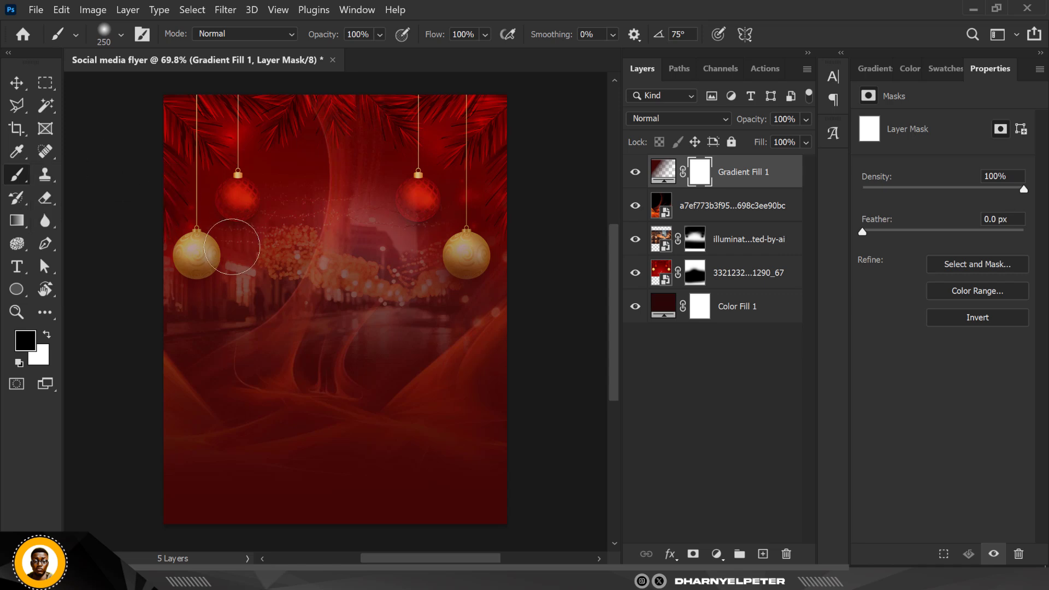
key(bracketright)
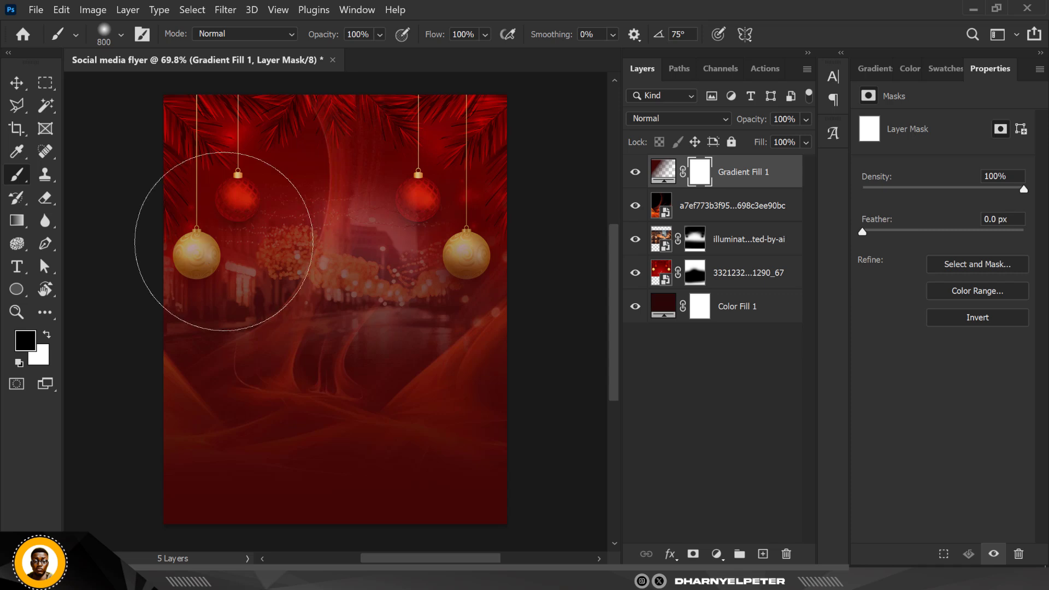
mouse_move(270, 211)
mouse_down()
mouse_move(481, 189)
mouse_move(432, 173)
mouse_move(343, 167)
mouse_move(180, 222)
mouse_move(349, 229)
mouse_move(465, 221)
mouse_move(197, 261)
mouse_move(414, 238)
mouse_move(456, 214)
mouse_move(489, 176)
mouse_move(414, 138)
mouse_move(261, 163)
mouse_move(214, 228)
mouse_move(229, 240)
mouse_move(471, 210)
mouse_move(427, 229)
mouse_move(303, 245)
mouse_move(500, 231)
mouse_move(444, 283)
mouse_up()
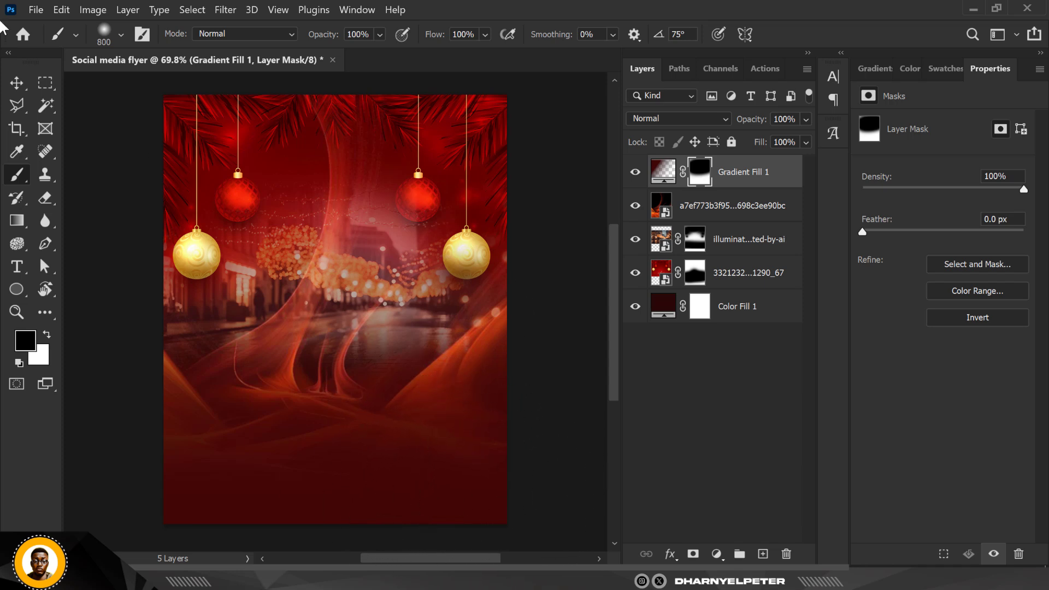
click(17, 83)
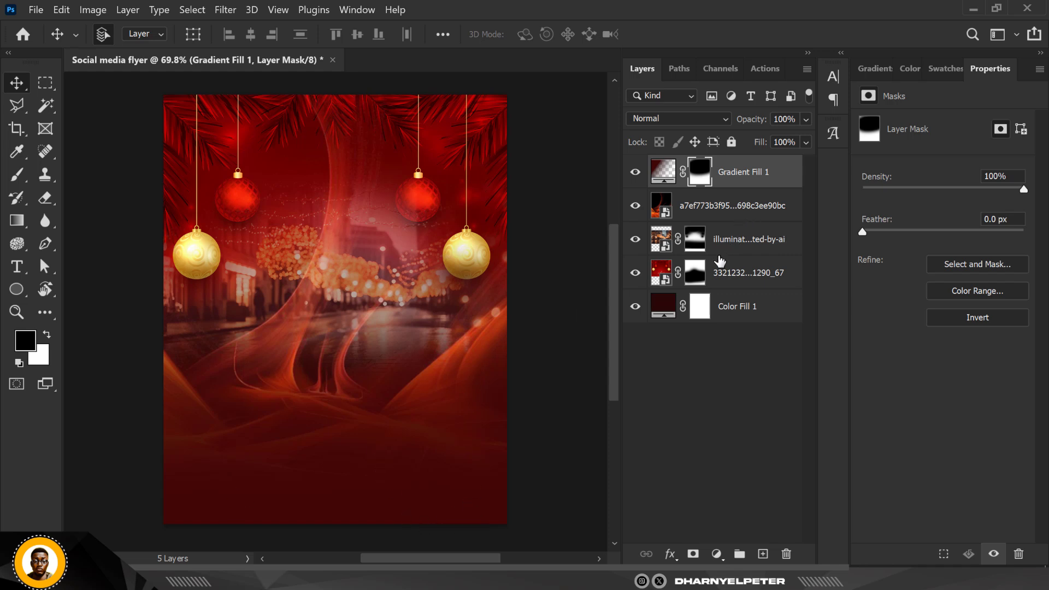
Place the image of the girl holding a gift from the SEASONS GREETINGS folder in File Explorer onto the flyer
key(alt+Tab)
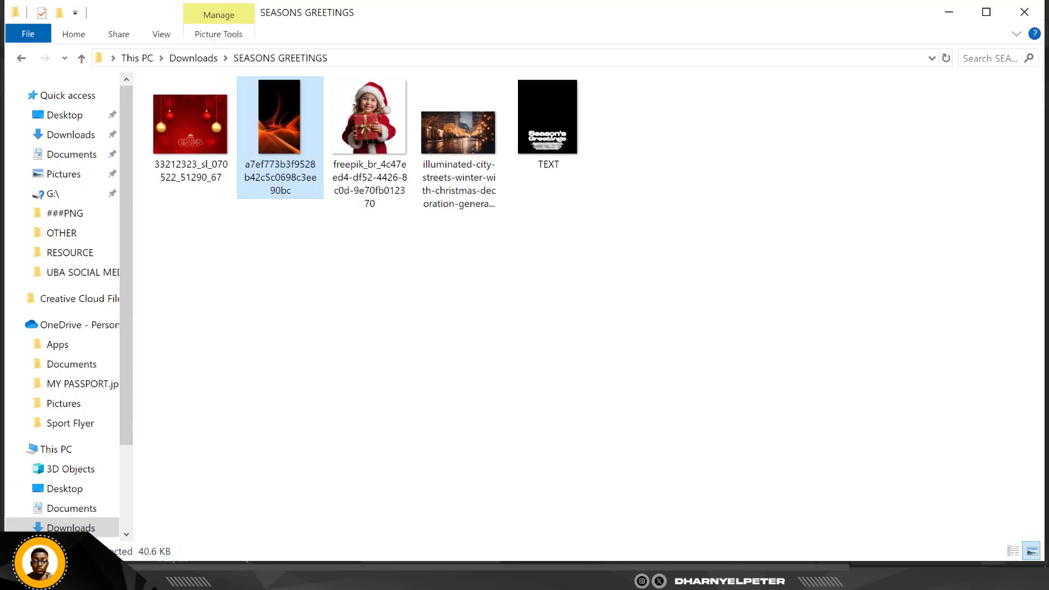
click(376, 130)
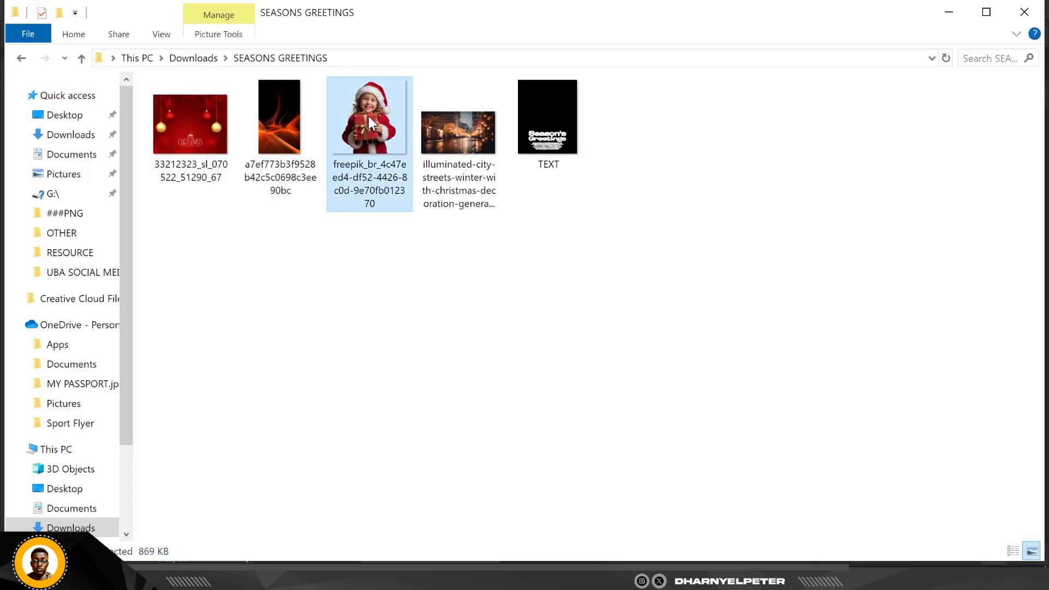
drag(368, 115, 364, 323)
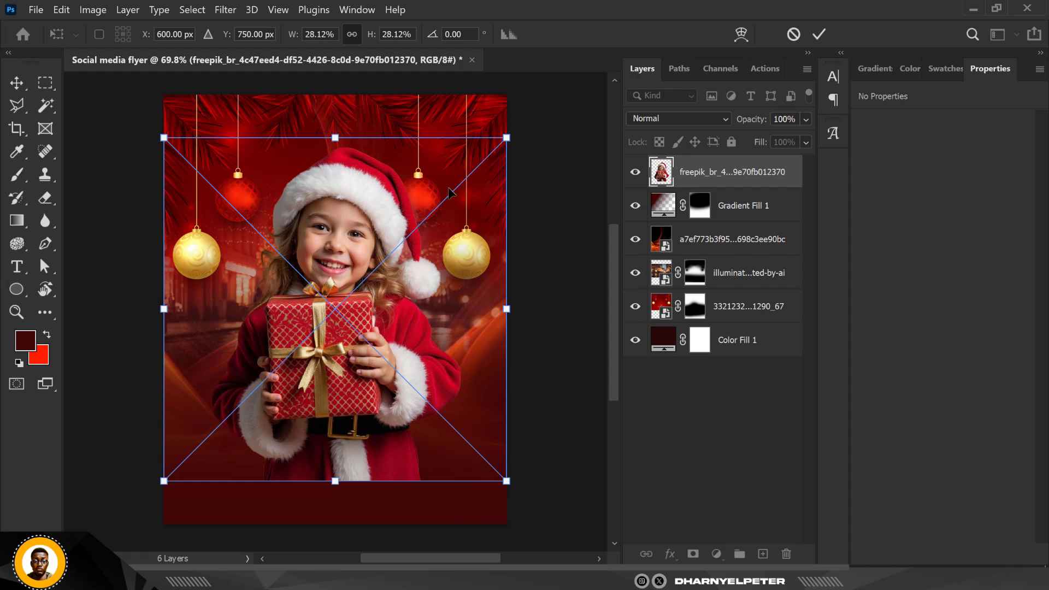
Scale the girl image down to 23.39%, position it slightly above and left of the canvas centre, and confirm the placement
drag(506, 138, 473, 171)
drag(384, 309, 374, 299)
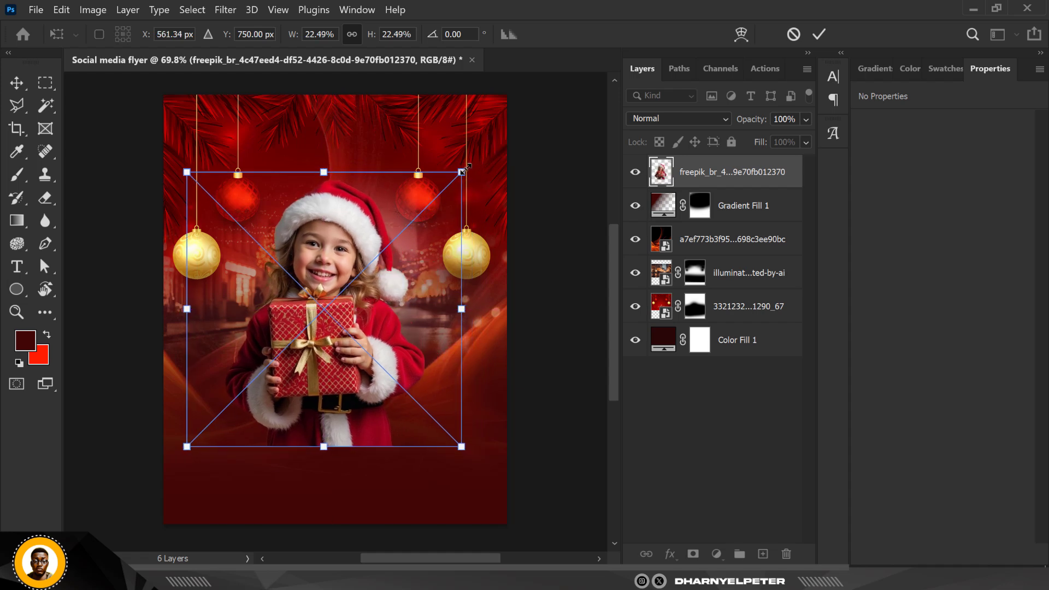
drag(462, 171, 467, 159)
drag(382, 340, 383, 328)
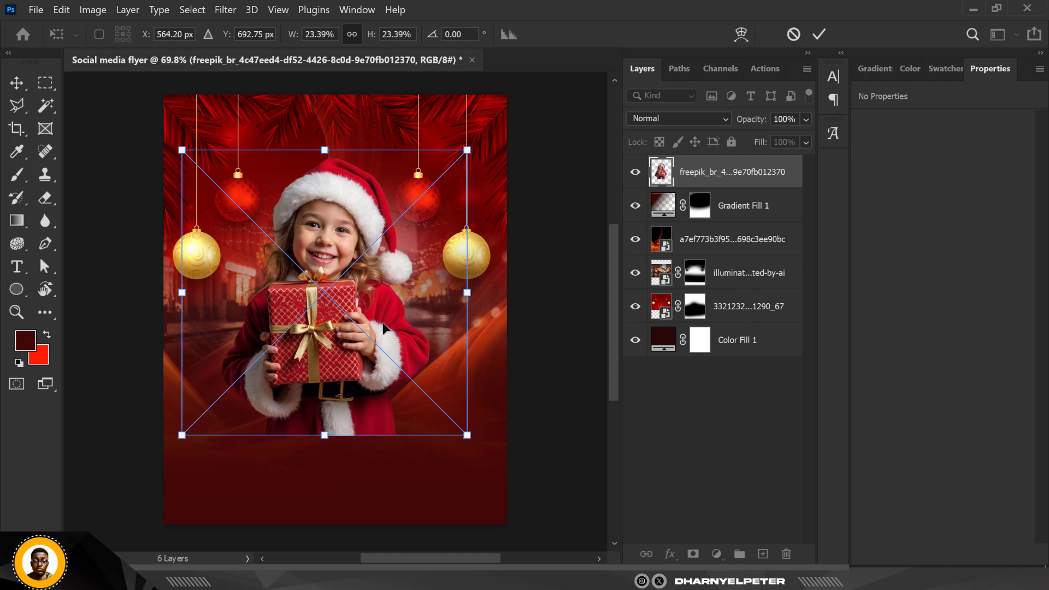
key(Return)
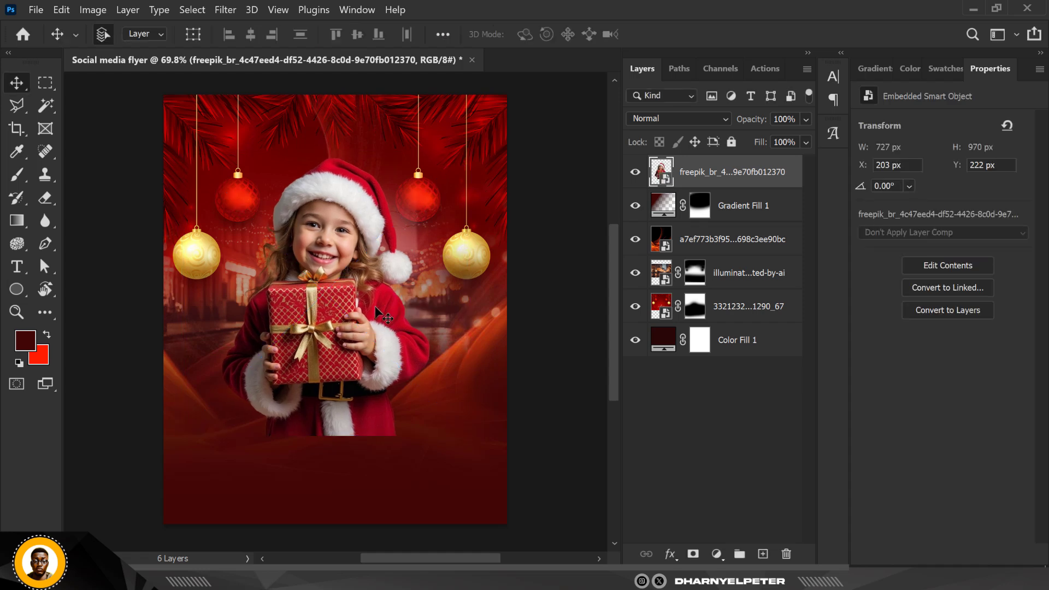
scroll(339, 456, up, 5)
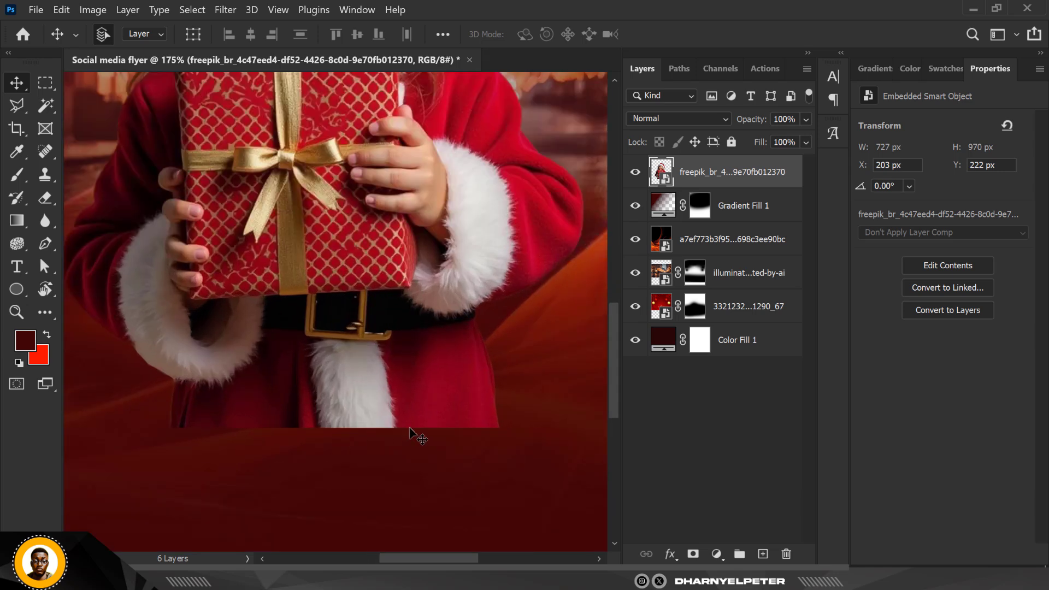
Add a layer mask to the girl image and paint black along its lower edge with a soft 500 px brush to fade it out
scroll(452, 359, down, 3)
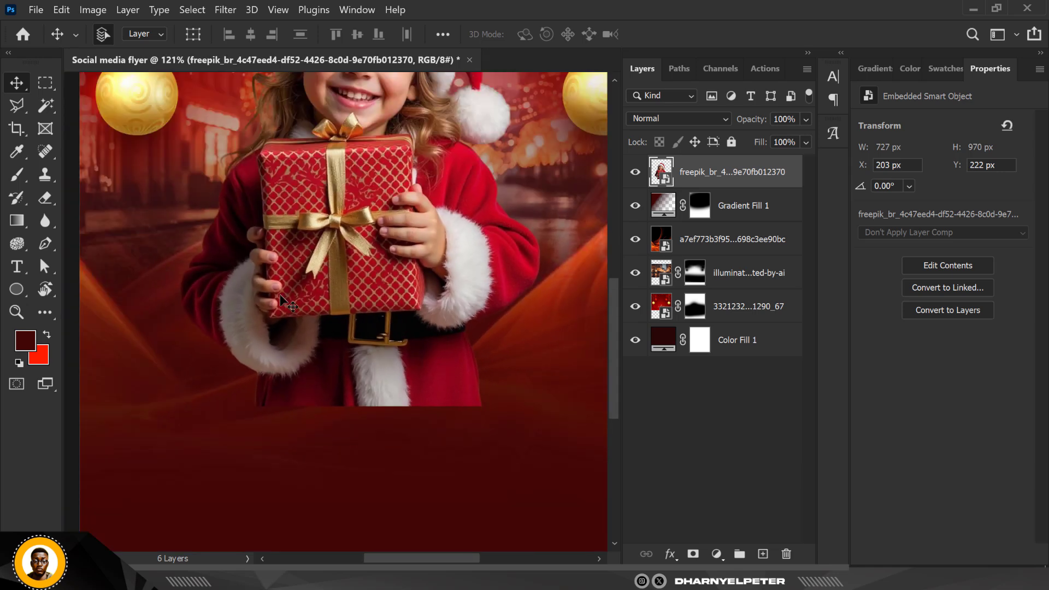
click(693, 555)
scroll(302, 233, down, 3)
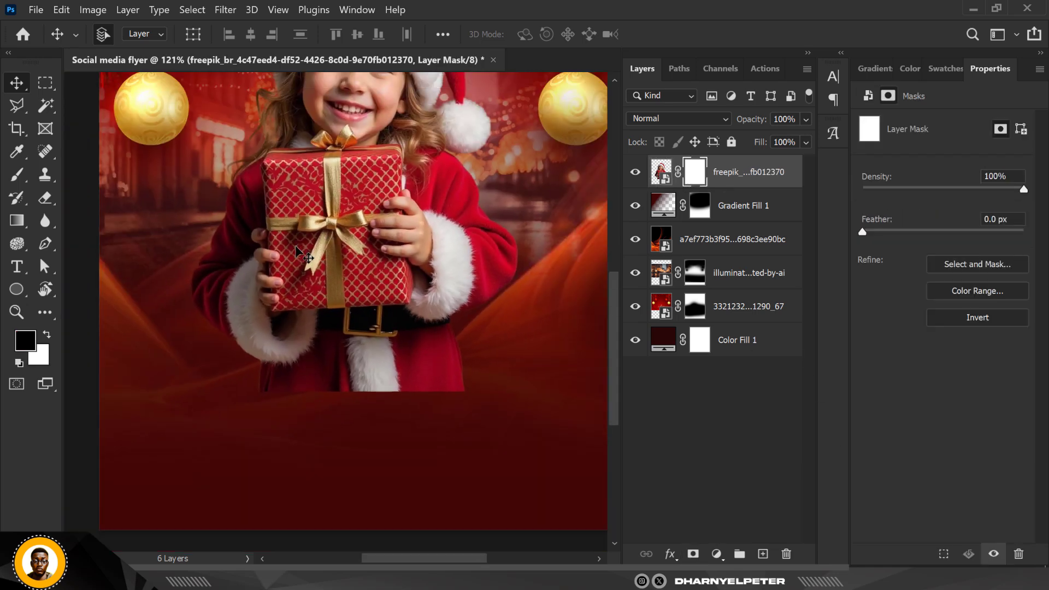
click(16, 175)
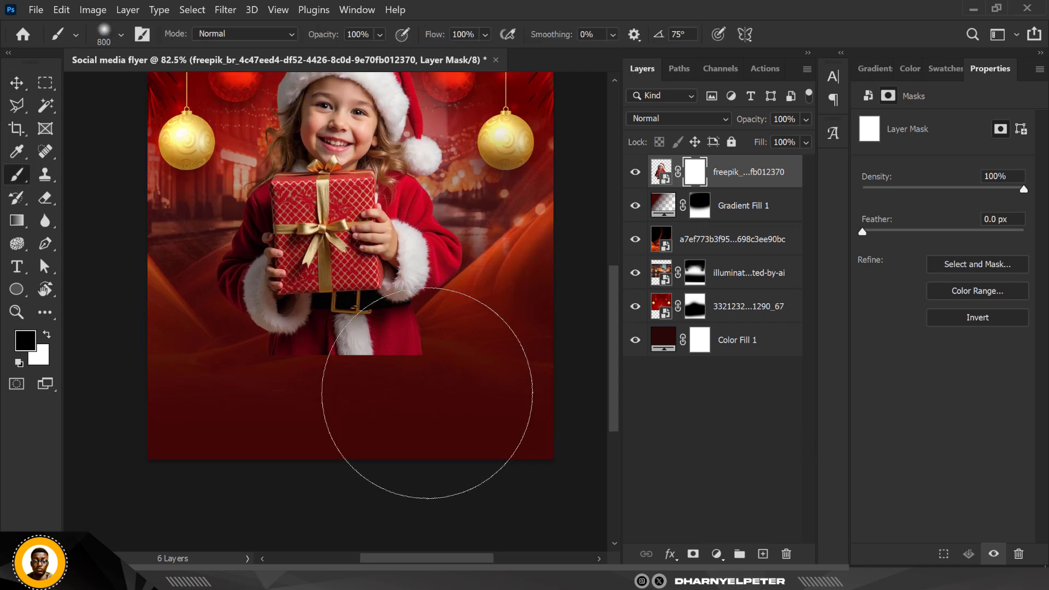
key(bracketleft)
mouse_move(467, 386)
mouse_down()
mouse_move(382, 320)
mouse_move(276, 398)
mouse_move(366, 413)
mouse_move(429, 440)
mouse_move(305, 445)
mouse_move(388, 375)
mouse_up()
scroll(362, 301, down, 3)
scroll(362, 301, up, 2)
scroll(362, 301, down, 2)
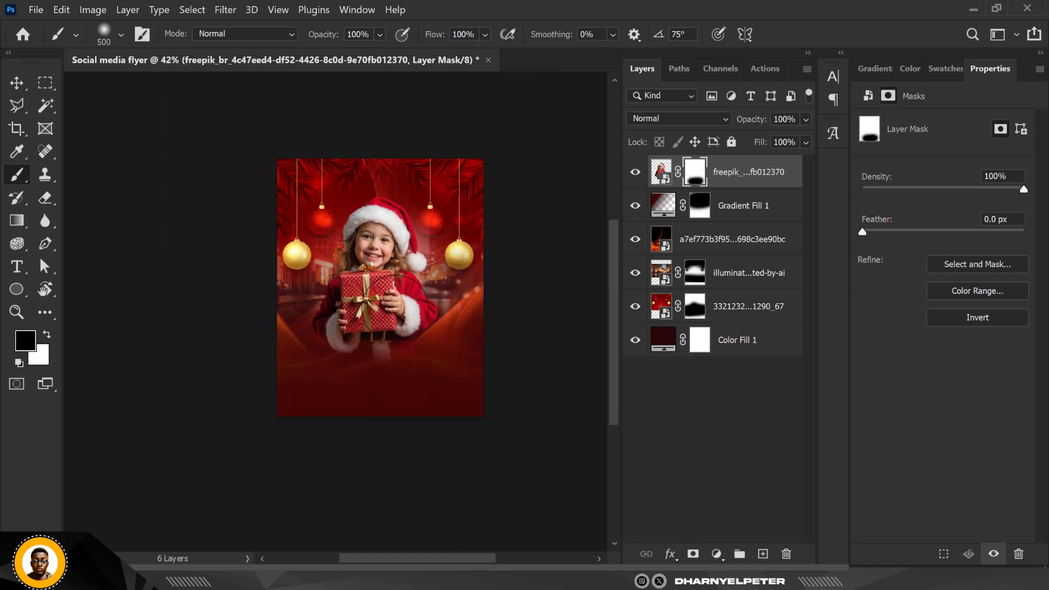
scroll(382, 305, up, 3)
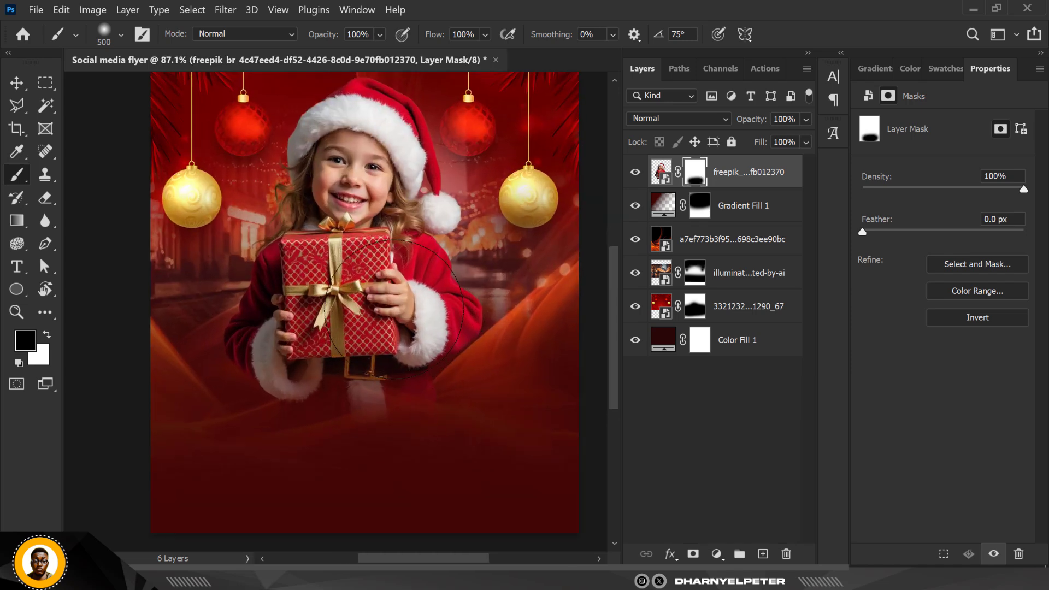
scroll(339, 281, down, 1)
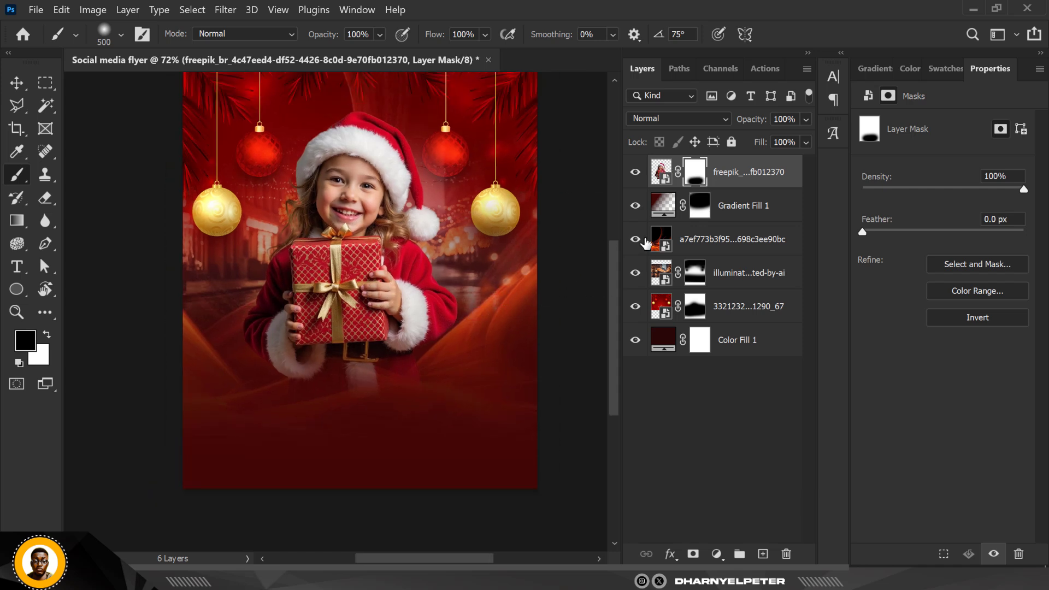
Move the girl layer directly below the Gradient Fill 1 layer and switch to the Move tool
drag(770, 178, 768, 225)
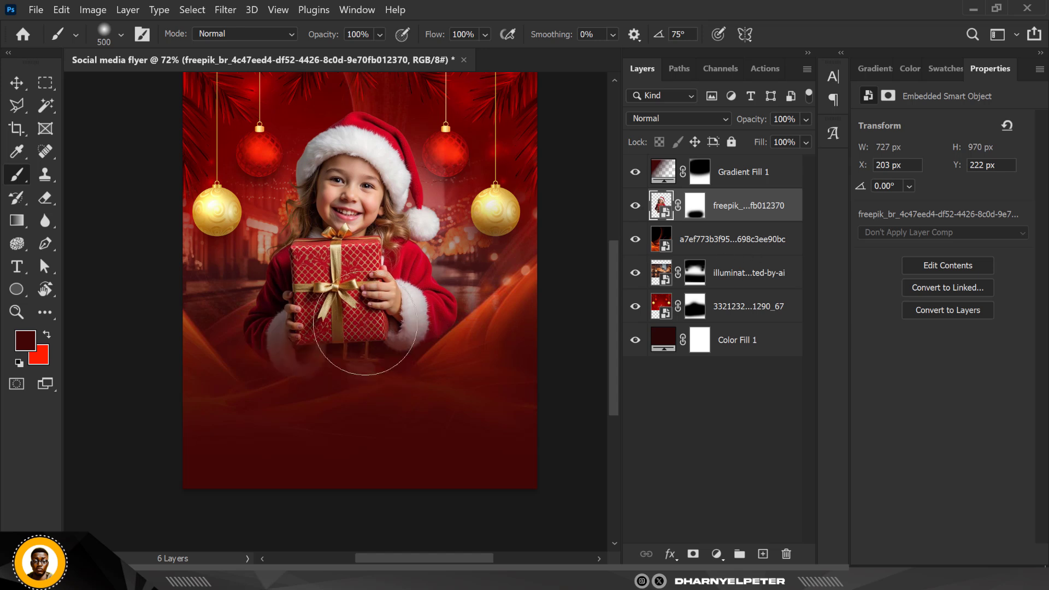
alt+scroll(365, 323, down, 2)
click(16, 83)
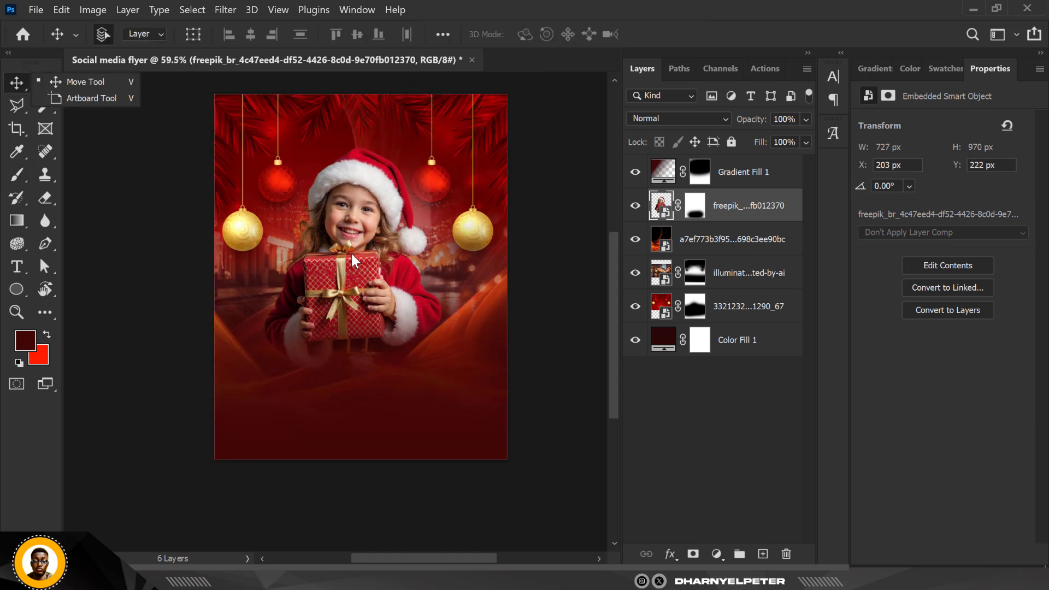
alt+scroll(351, 250, up, 1)
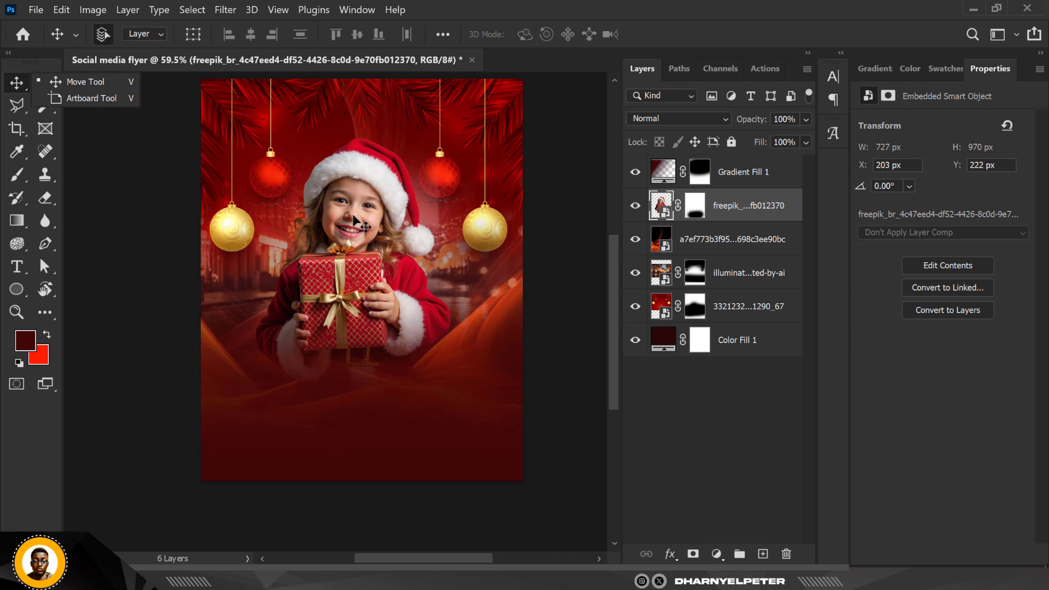
alt+scroll(354, 220, up, 1)
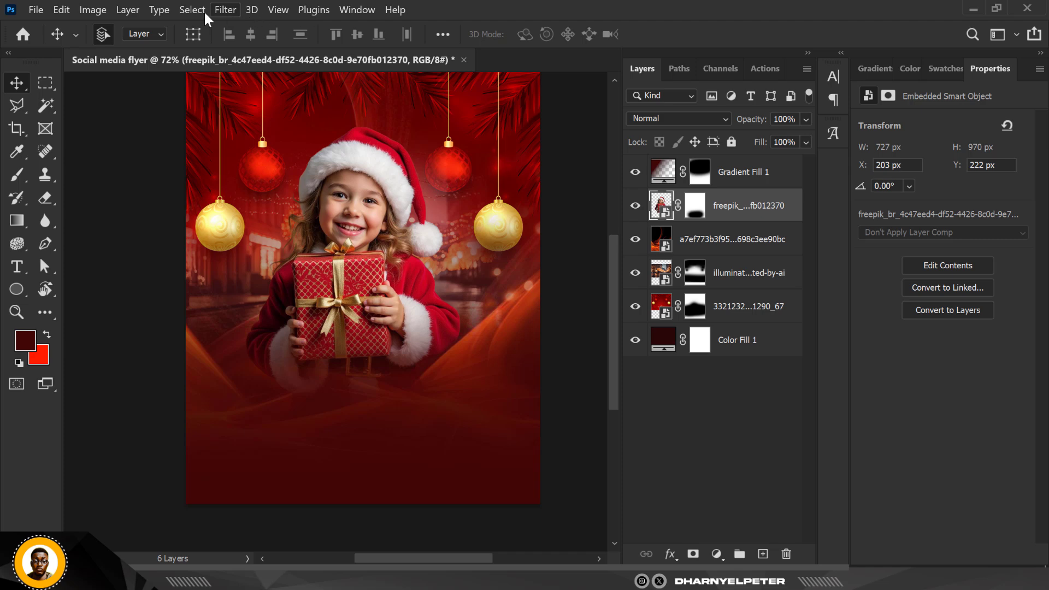
Start the Camera Raw Filter on the girl layer and set Texture to +67 and Clarity to +24
click(229, 9)
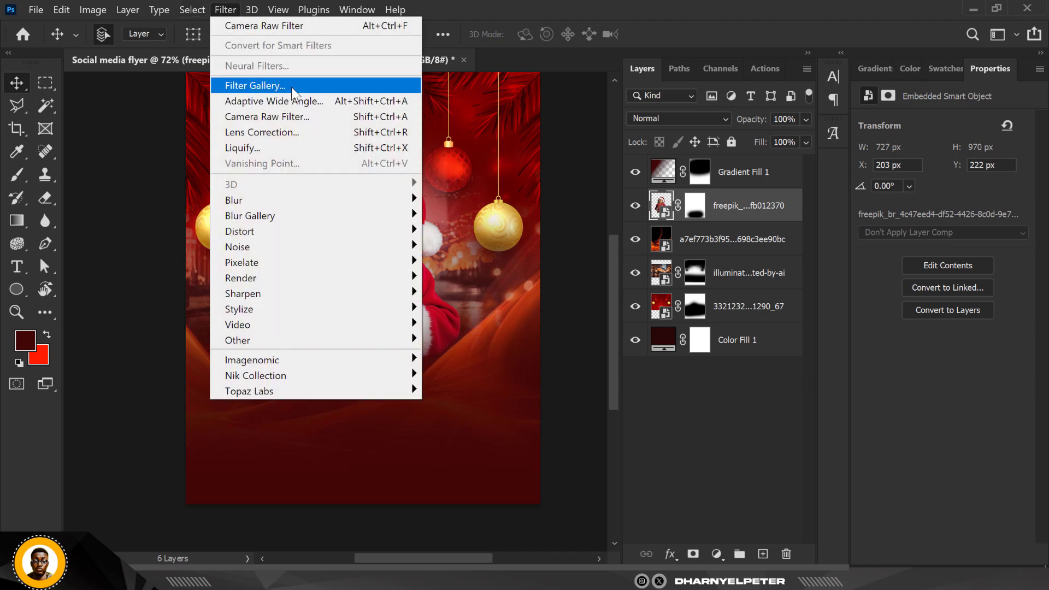
click(289, 116)
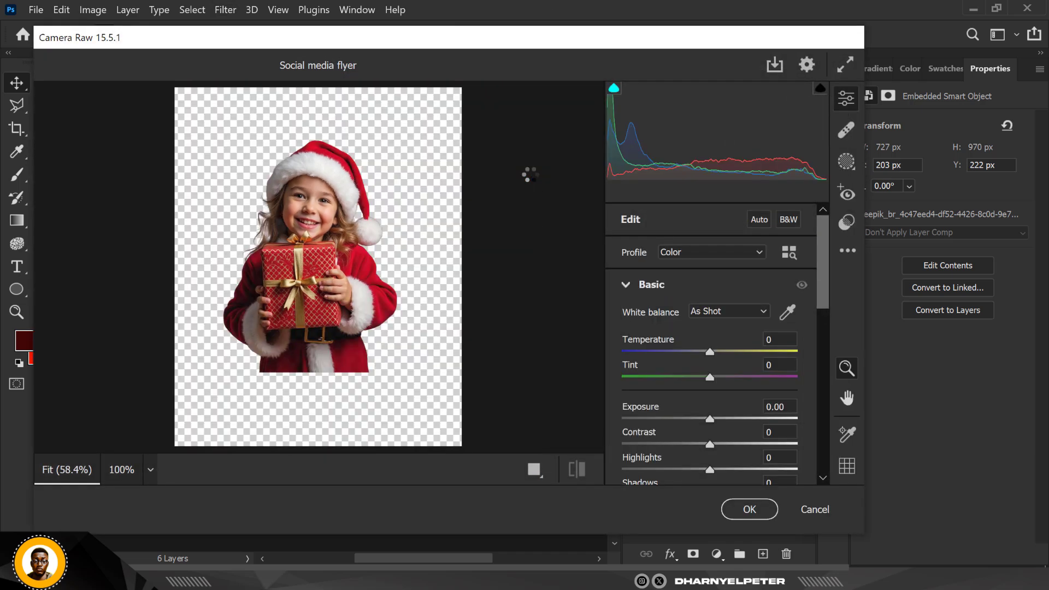
scroll(656, 382, down, 5)
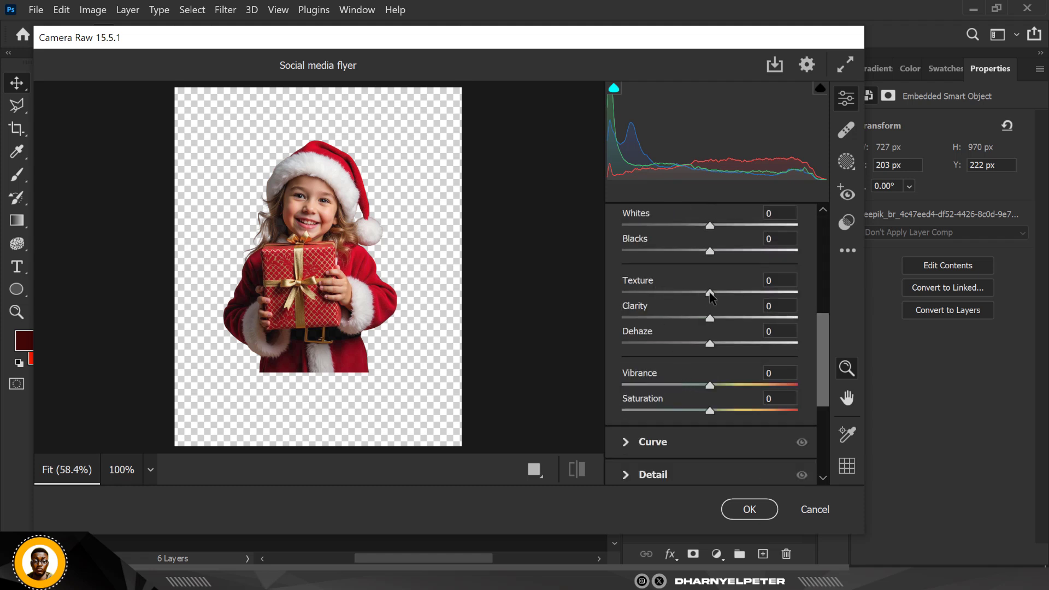
drag(710, 294, 769, 299)
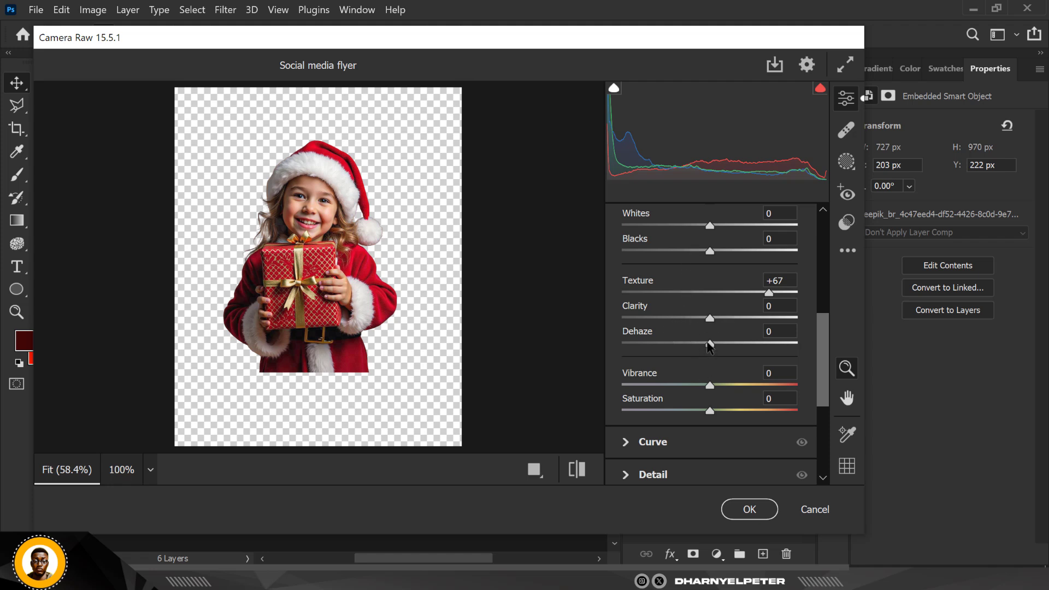
drag(710, 321, 731, 321)
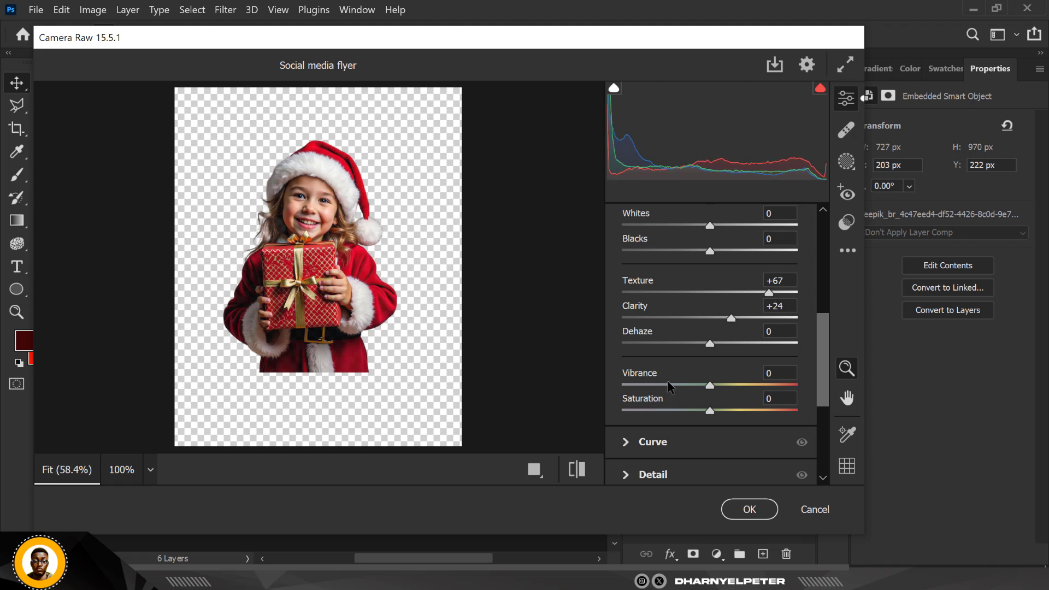
Set the Camera Raw Detail sharpening for the girl image to 66
scroll(661, 401, down, 3)
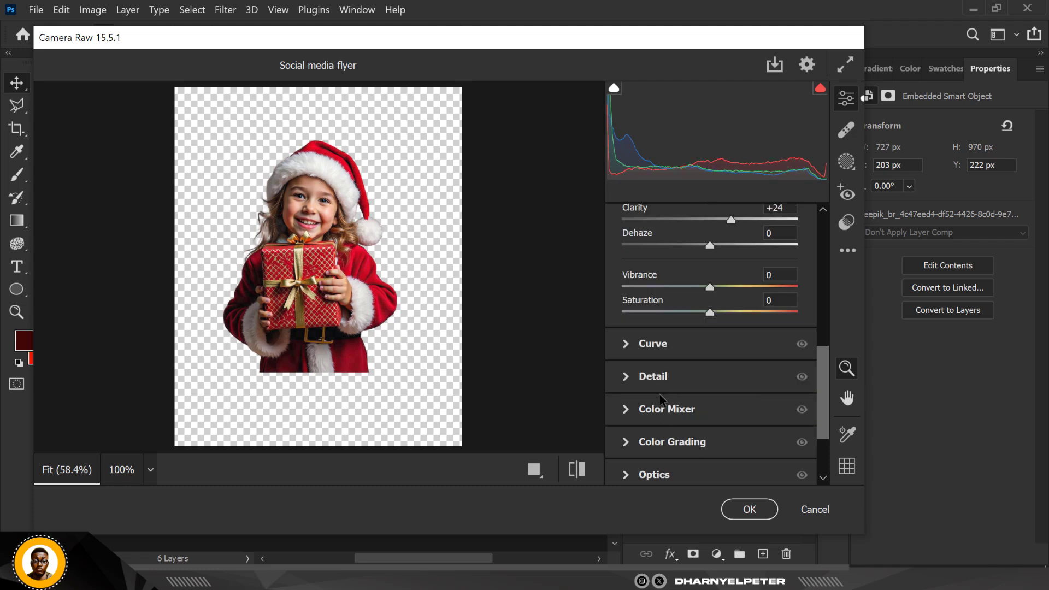
click(626, 376)
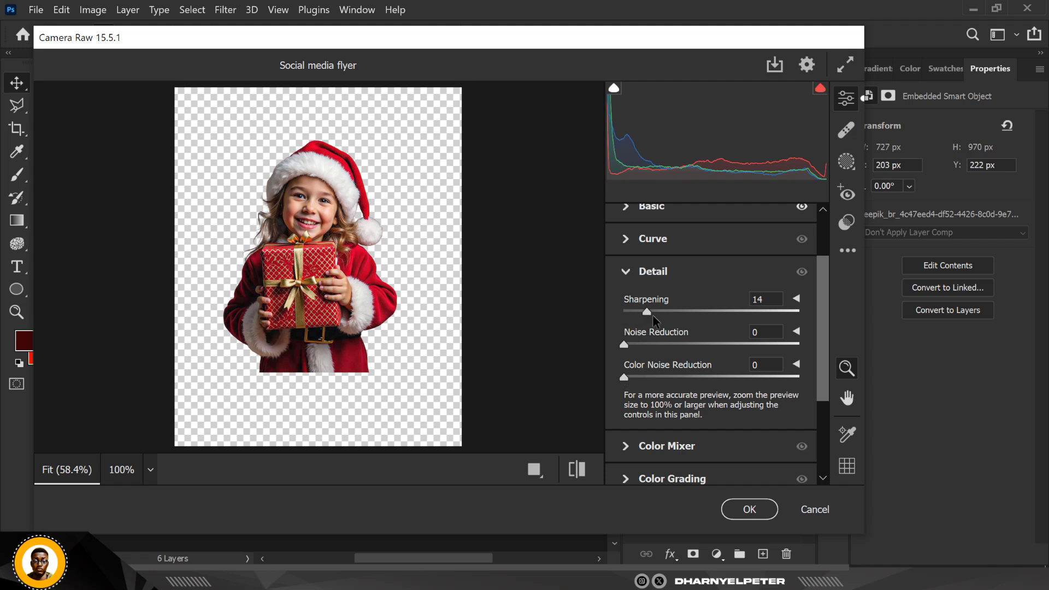
drag(682, 321, 692, 326)
scroll(702, 319, up, 2)
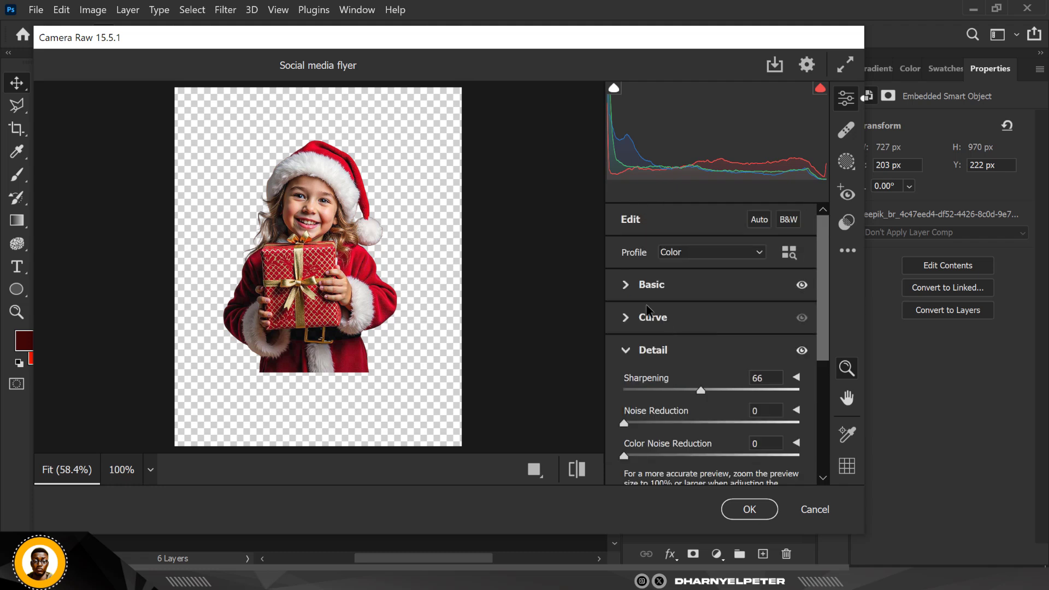
Set Blacks to -32, raise Texture slightly further, and apply the Camera Raw filter to the girl image
click(629, 285)
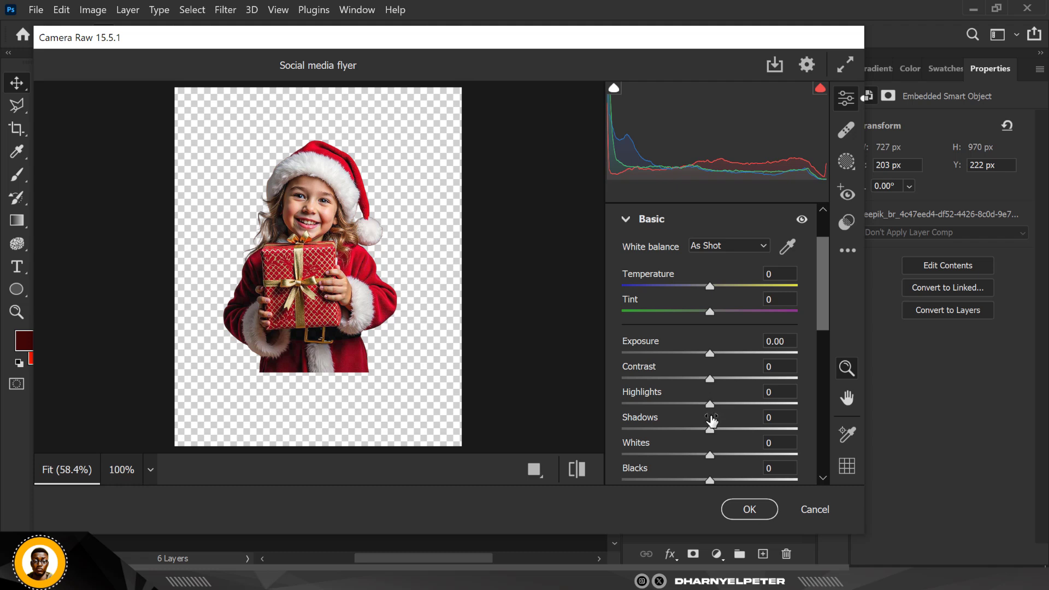
scroll(711, 419, down, 3)
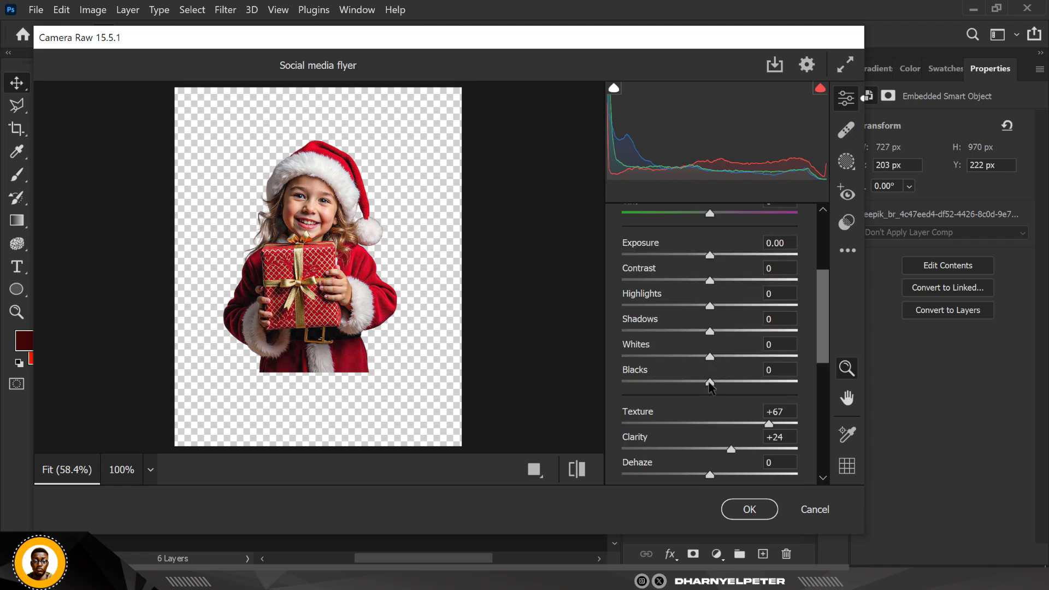
drag(711, 386, 683, 383)
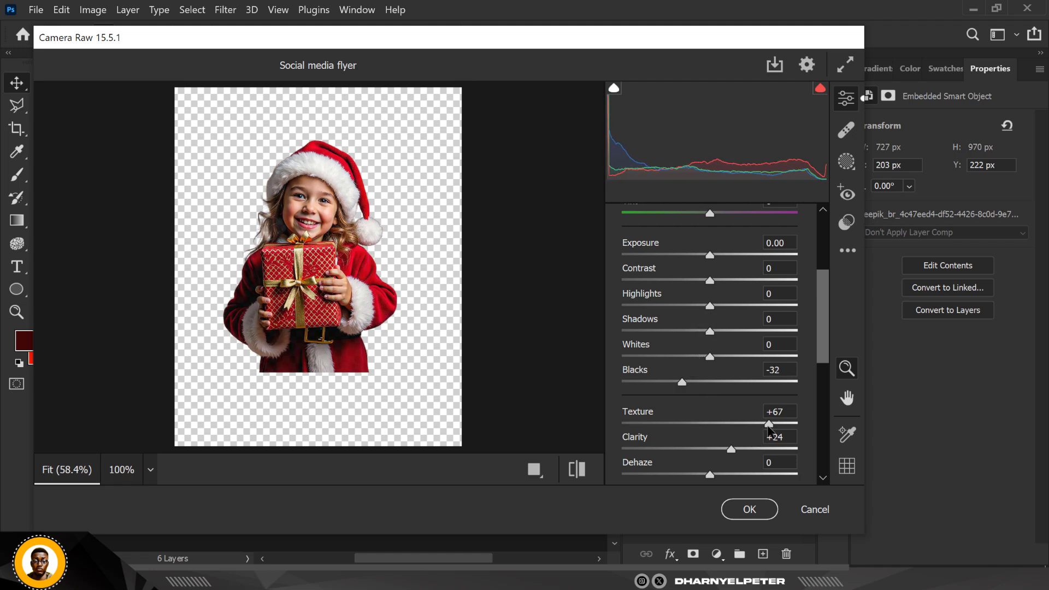
drag(769, 428, 781, 428)
click(749, 510)
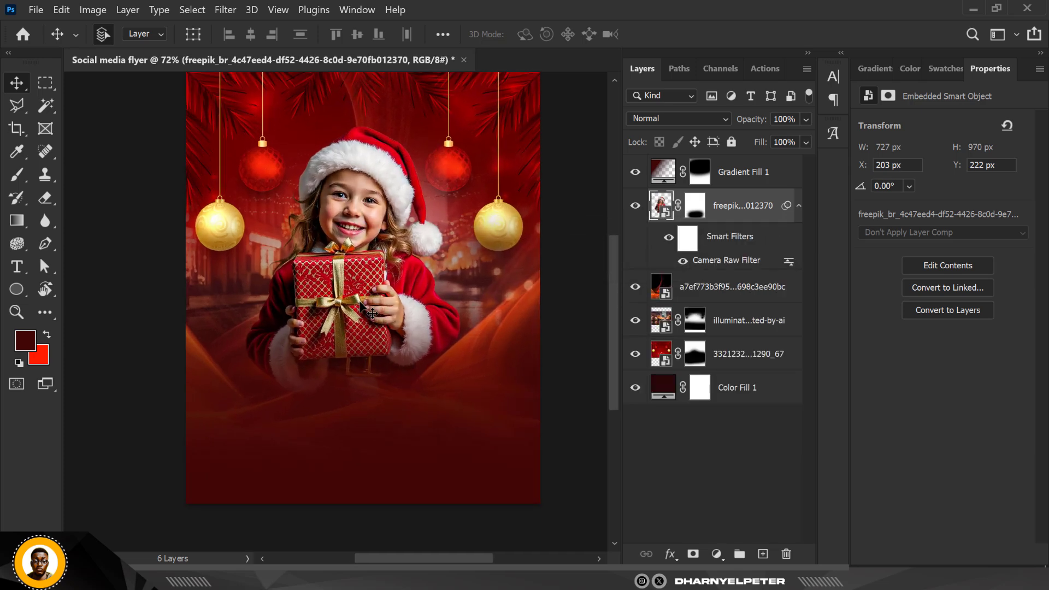
Compare the girl image with its smart filters switched off and on, leaving them on
scroll(354, 211, up, 3)
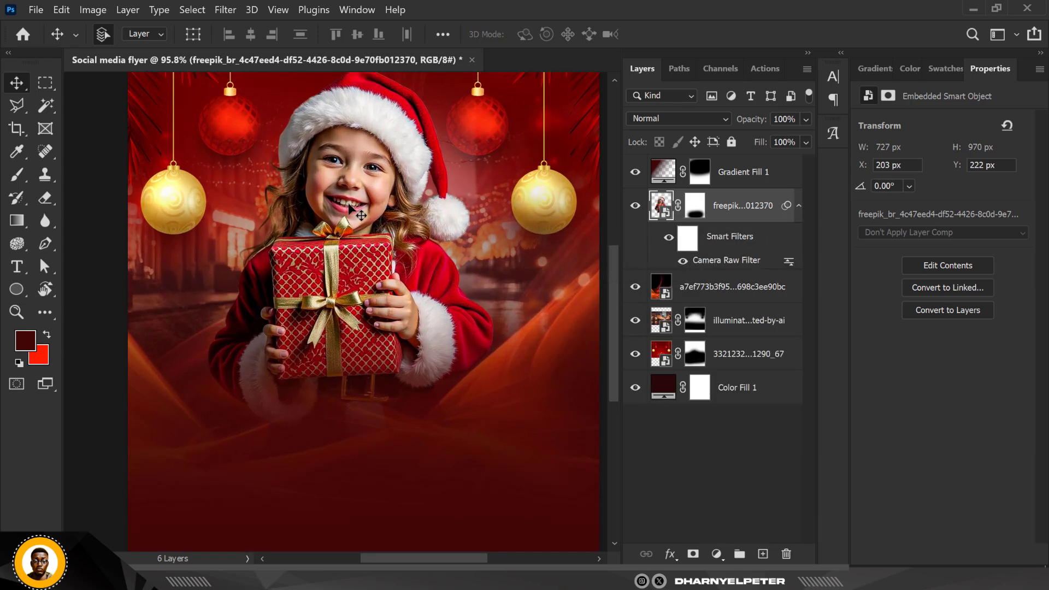
click(667, 238)
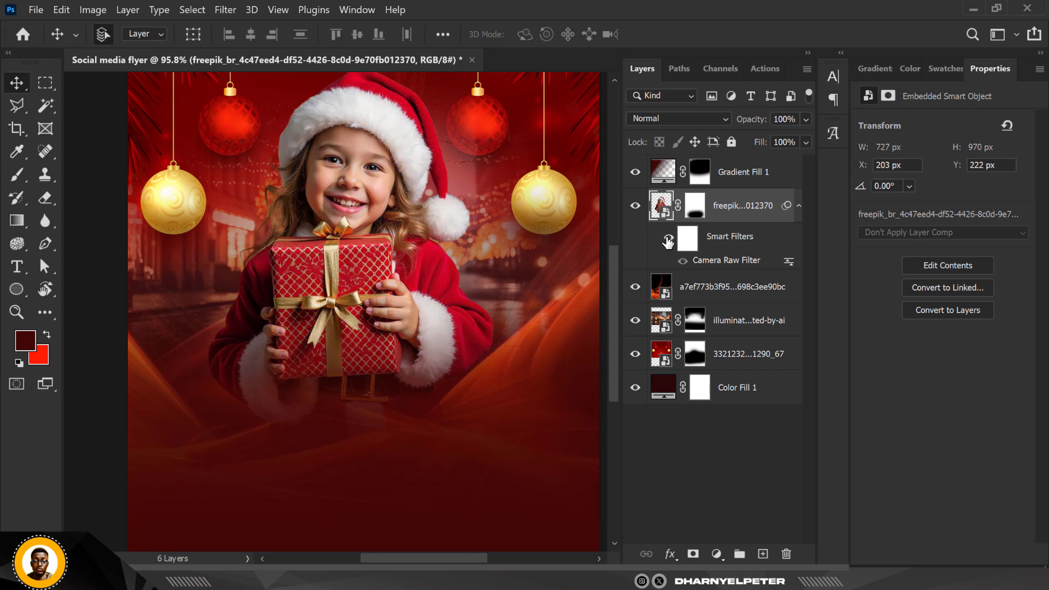
click(668, 239)
scroll(408, 304, down, 2)
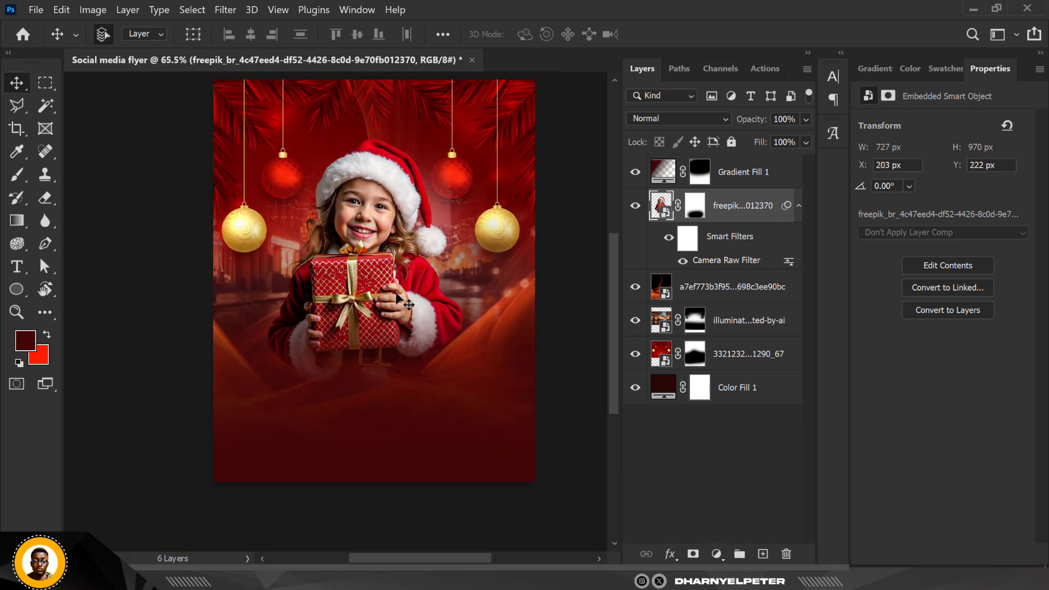
scroll(417, 314, up, 1)
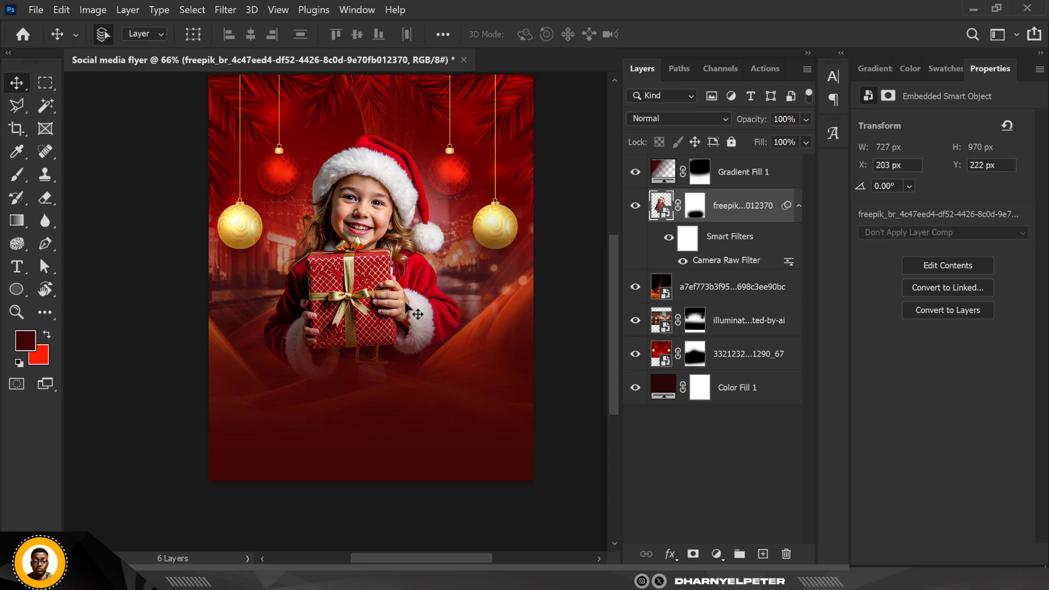
scroll(417, 314, down, 1)
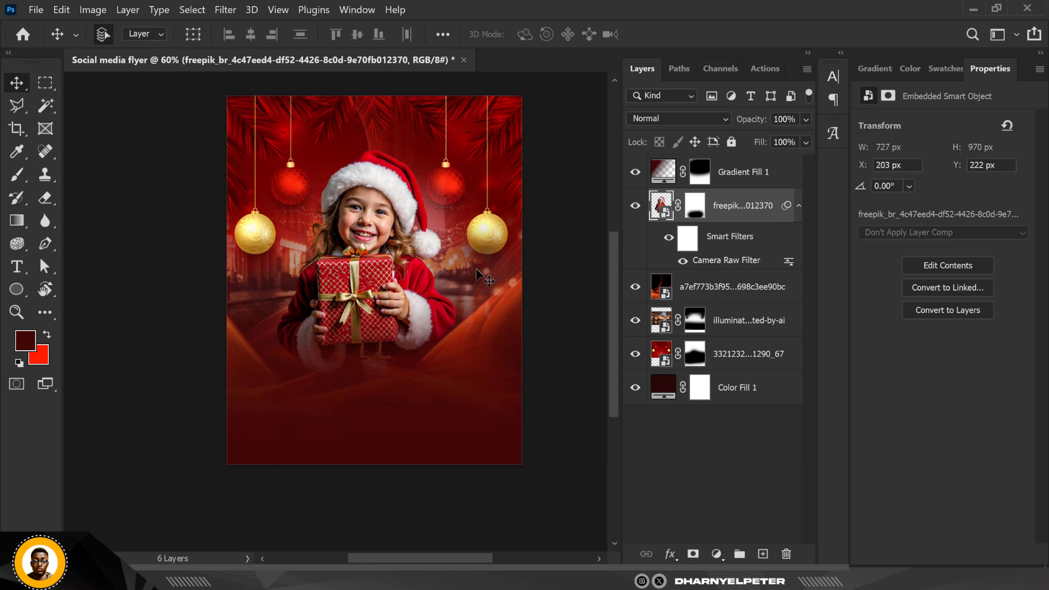
Try an opacity of about 41% on the illuminated street layer, and return it to 100%
click(483, 280)
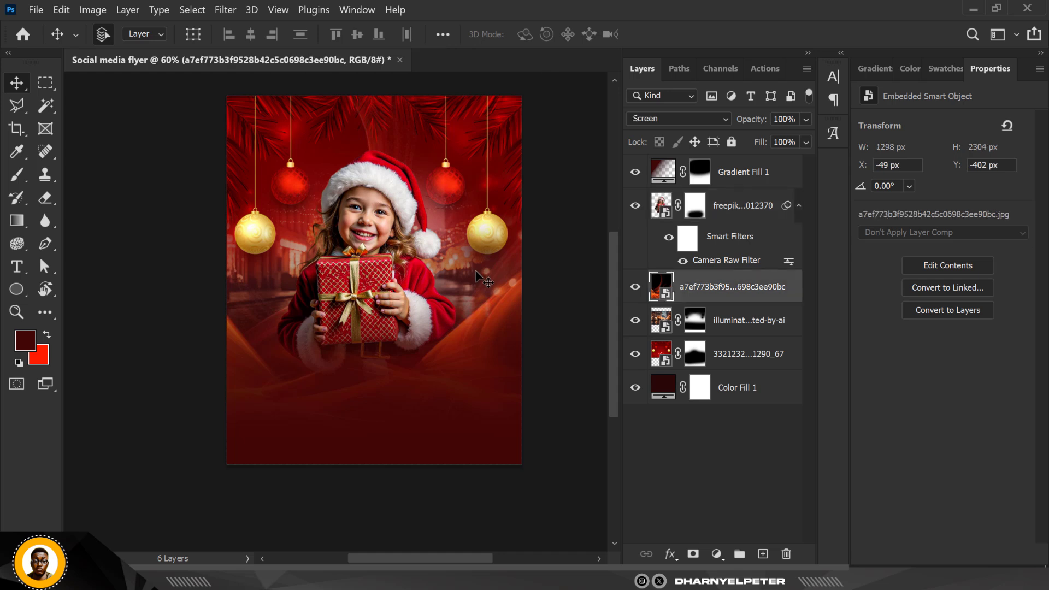
click(789, 327)
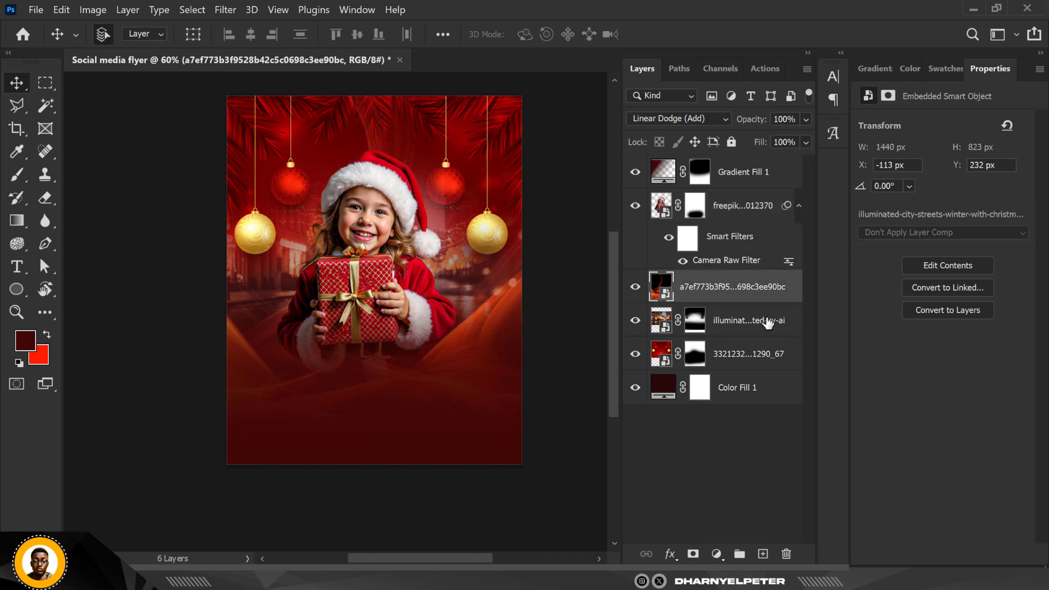
click(804, 119)
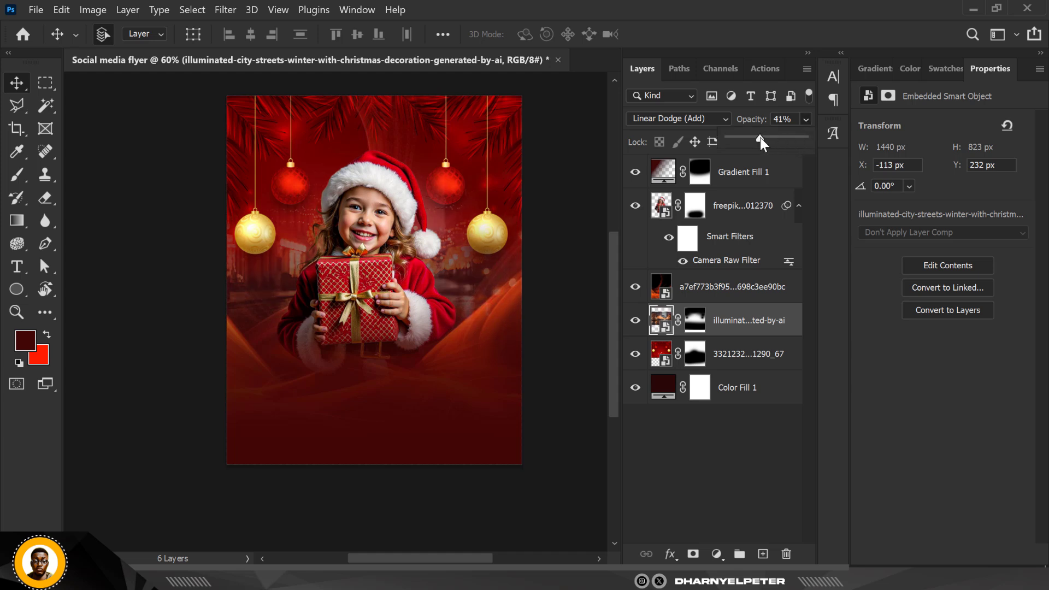
key(8)
key(8)
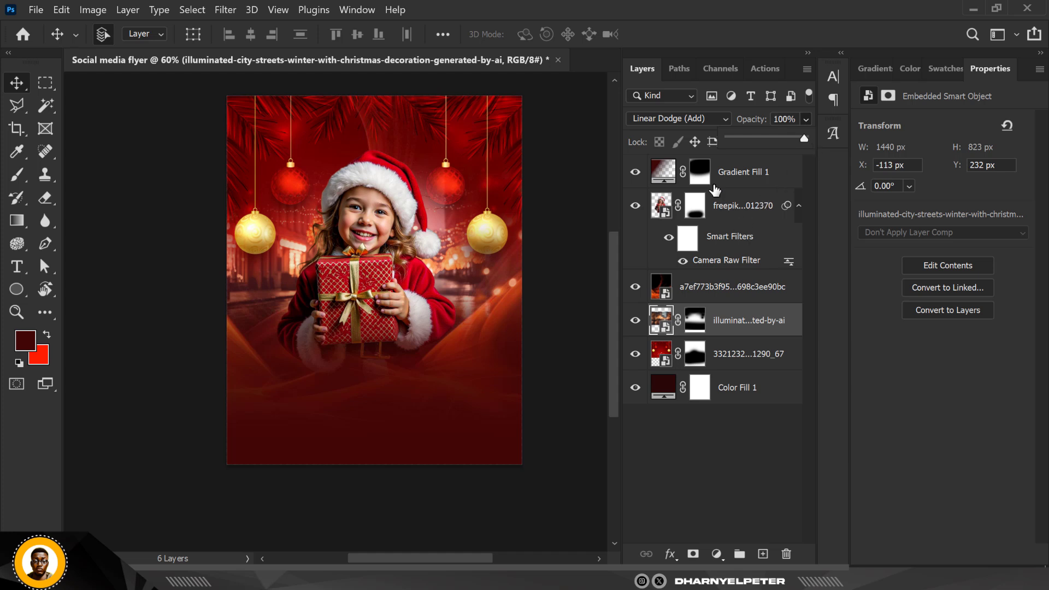
click(756, 321)
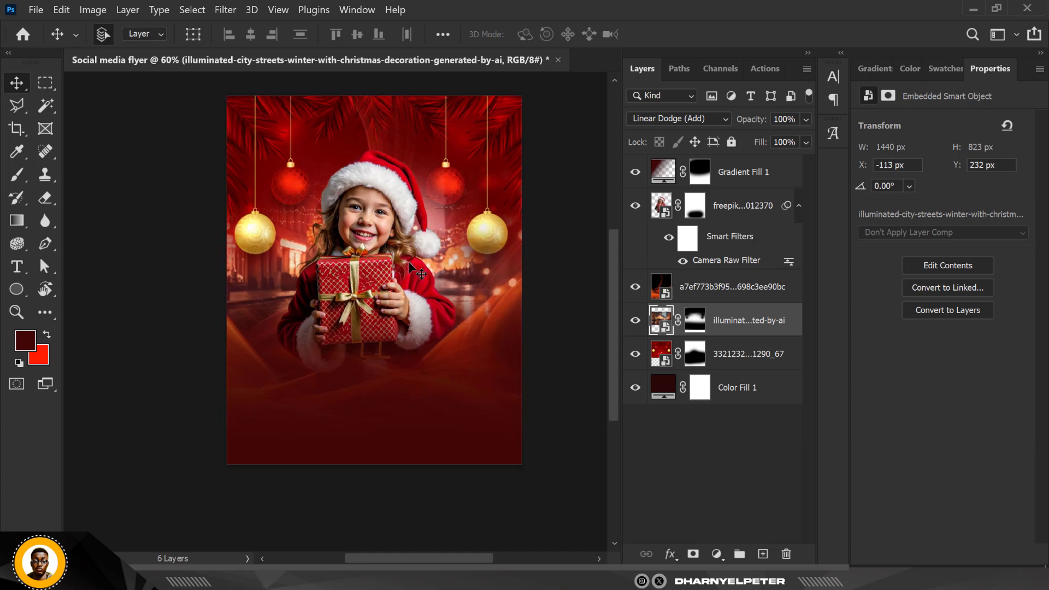
Set the opacity of the illuminated street layer to 40%
scroll(410, 266, down, 1)
scroll(409, 266, up, 1)
key(shift+alt+n)
click(508, 452)
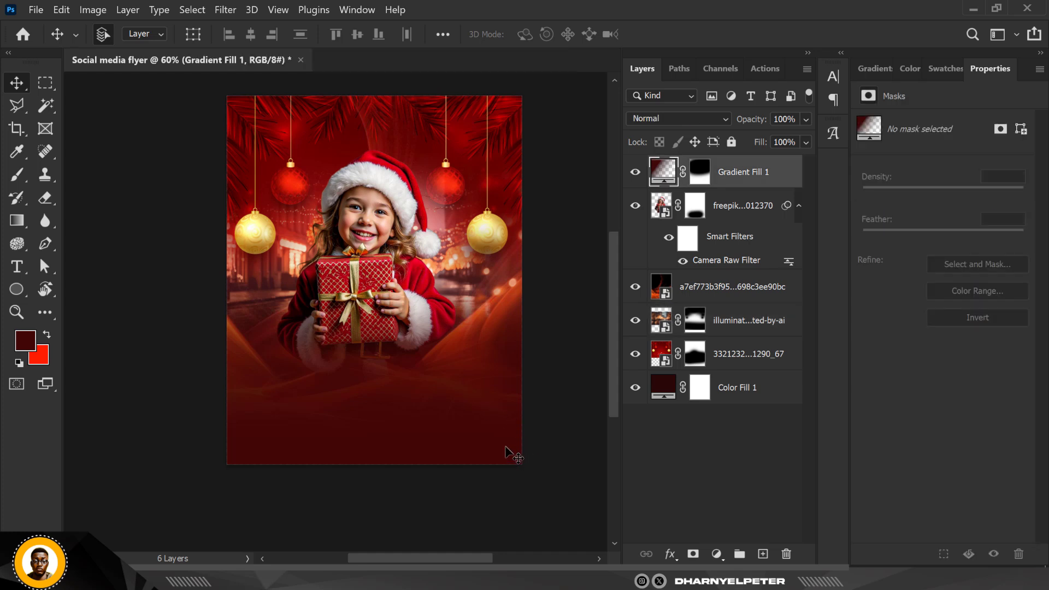
click(721, 323)
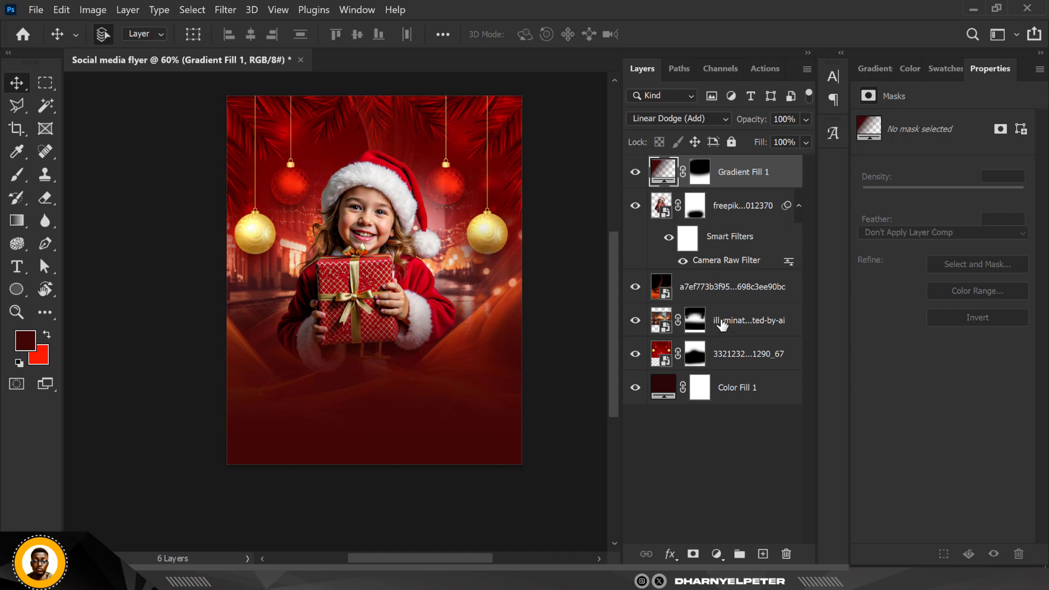
click(805, 142)
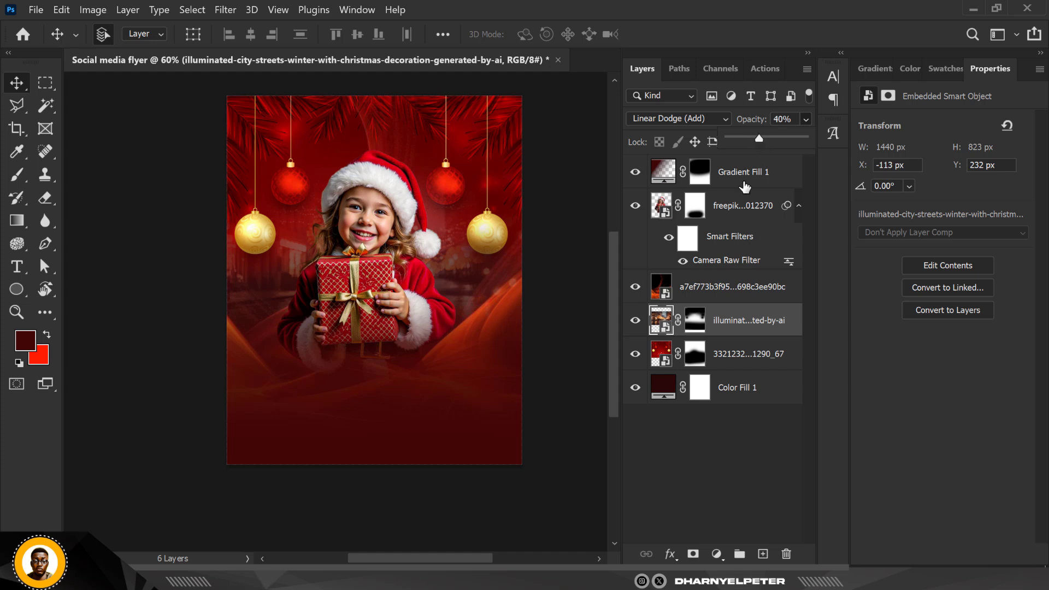
Add a layer mask to the orange flame layer (a7ef773b...) and hide the girl layer
click(795, 323)
scroll(451, 271, down, 1)
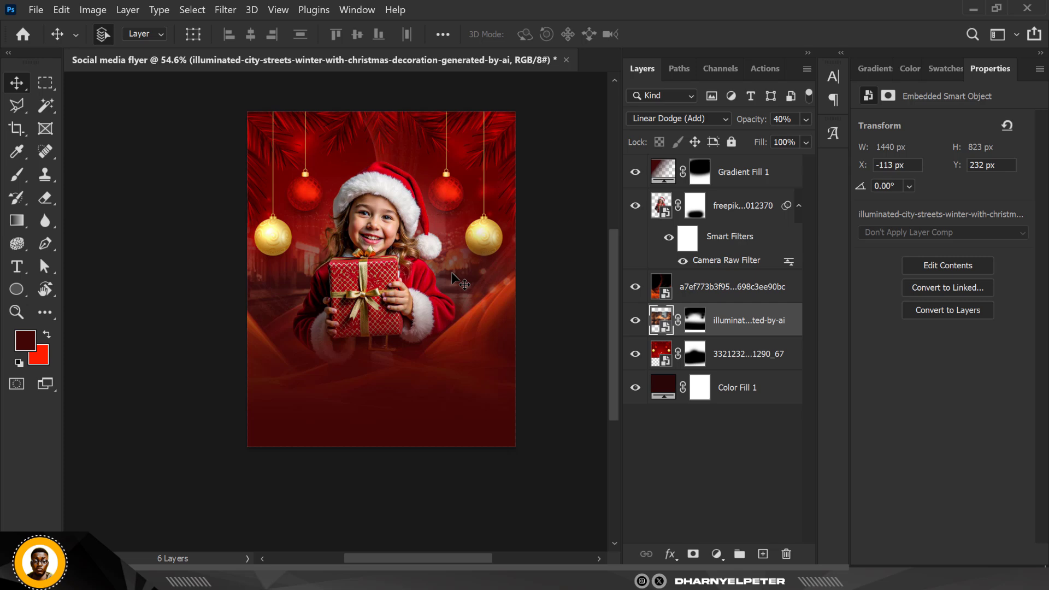
scroll(452, 271, up, 4)
scroll(451, 271, down, 4)
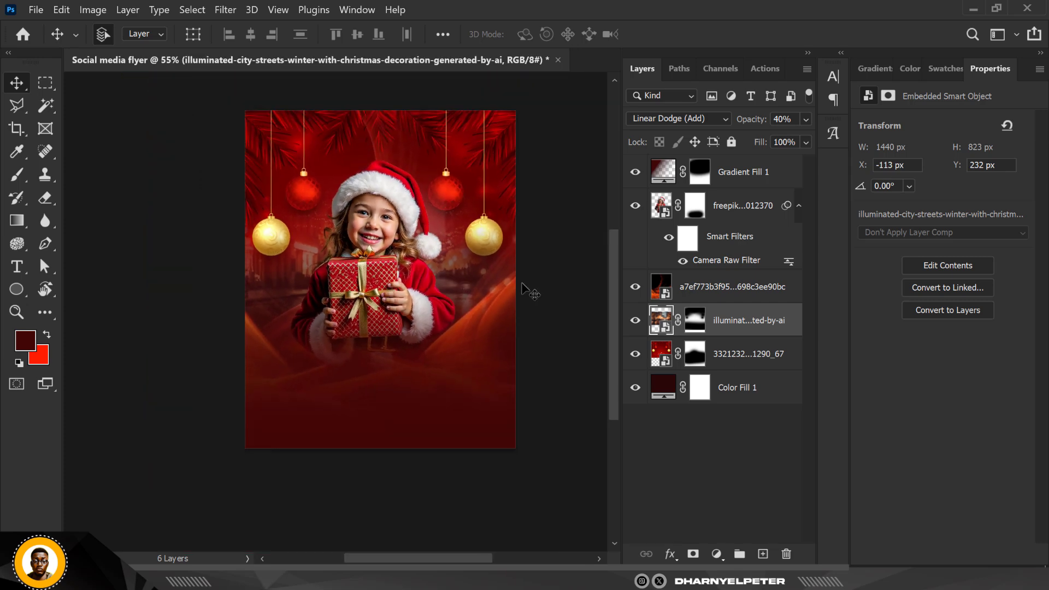
click(685, 292)
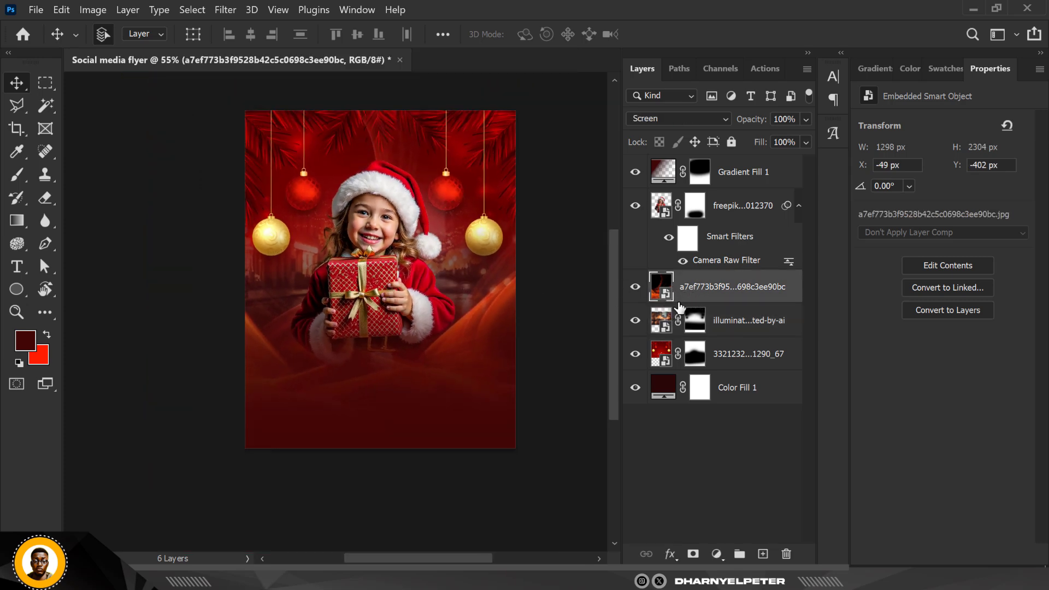
click(693, 553)
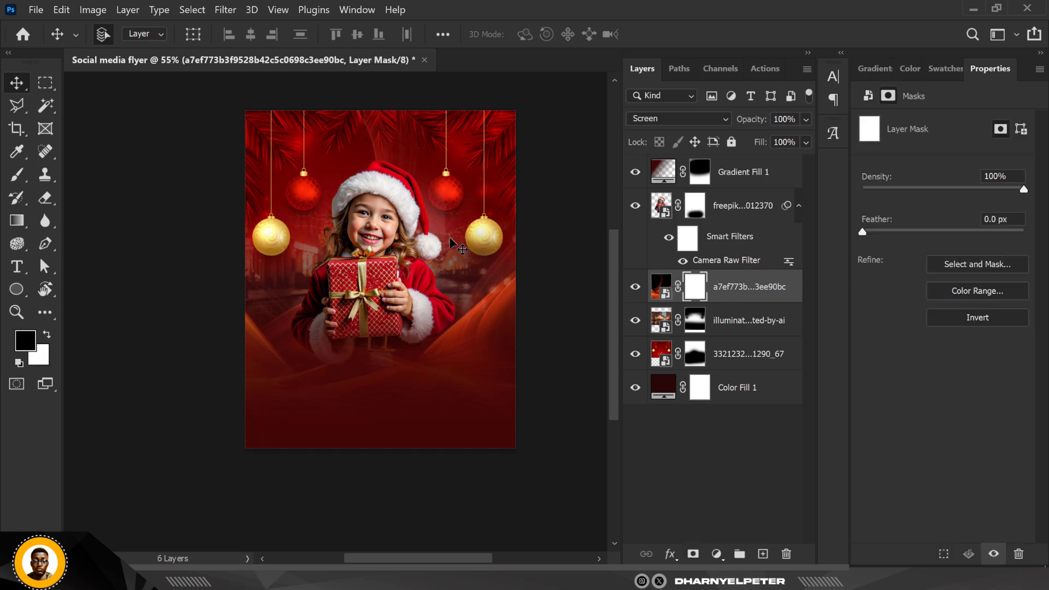
click(635, 206)
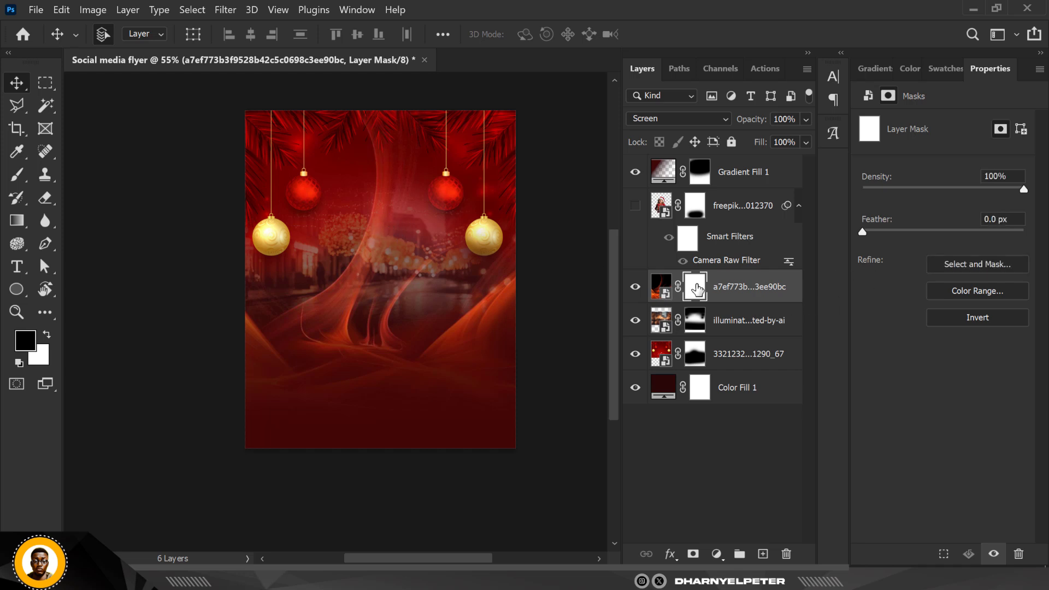
Mask out the flame's upper and central wisps with a soft black brush enlarged to 700, and show the girl layer again
click(17, 174)
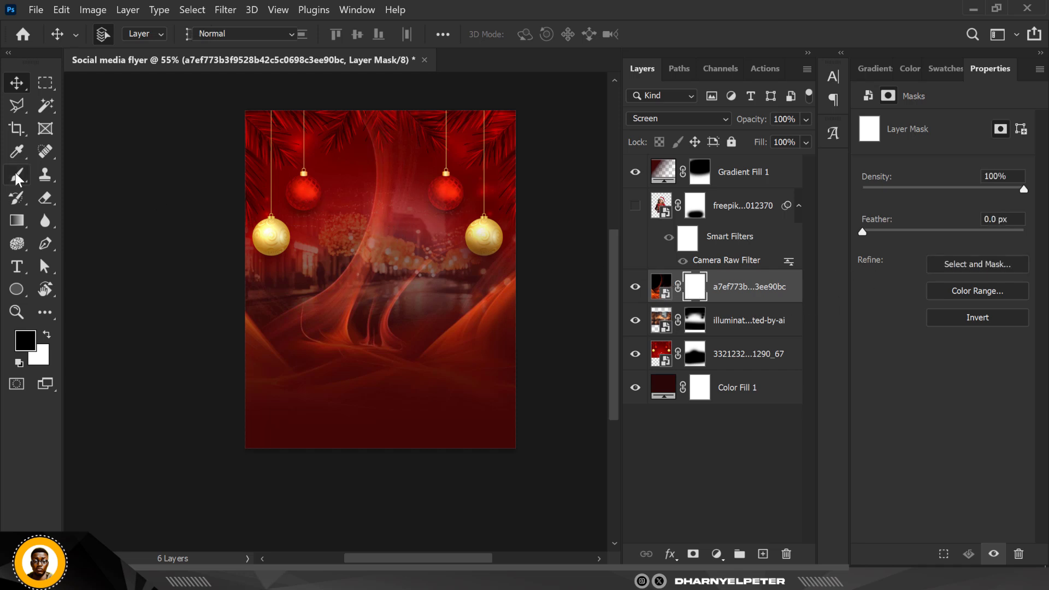
key(bracketright)
key(bracketright)
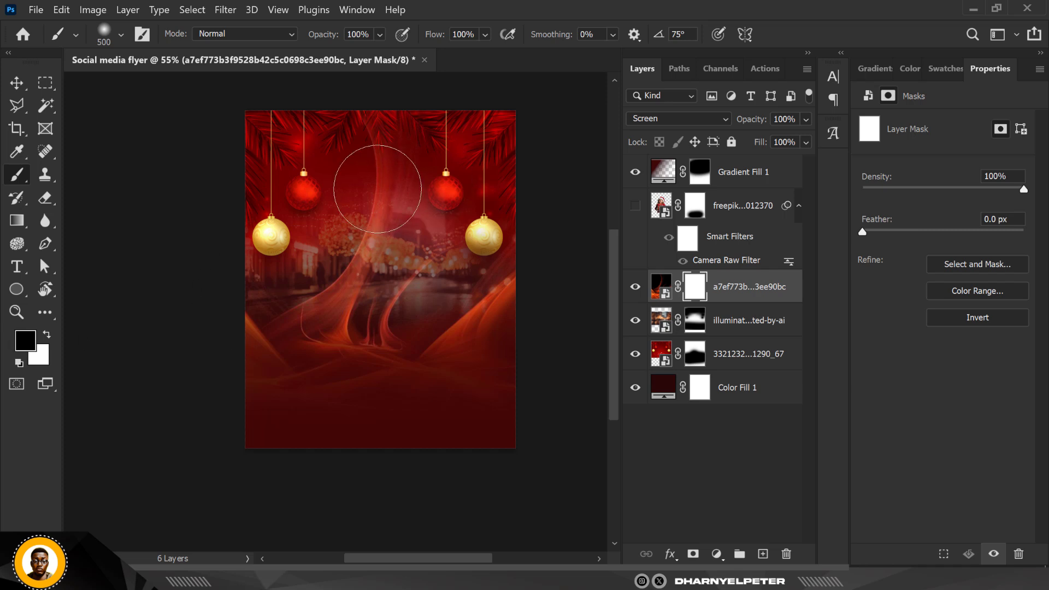
mouse_move(363, 183)
mouse_down()
mouse_move(379, 215)
mouse_move(366, 195)
mouse_move(331, 229)
mouse_move(437, 225)
mouse_move(333, 238)
mouse_move(330, 227)
mouse_move(386, 194)
mouse_move(398, 173)
mouse_up()
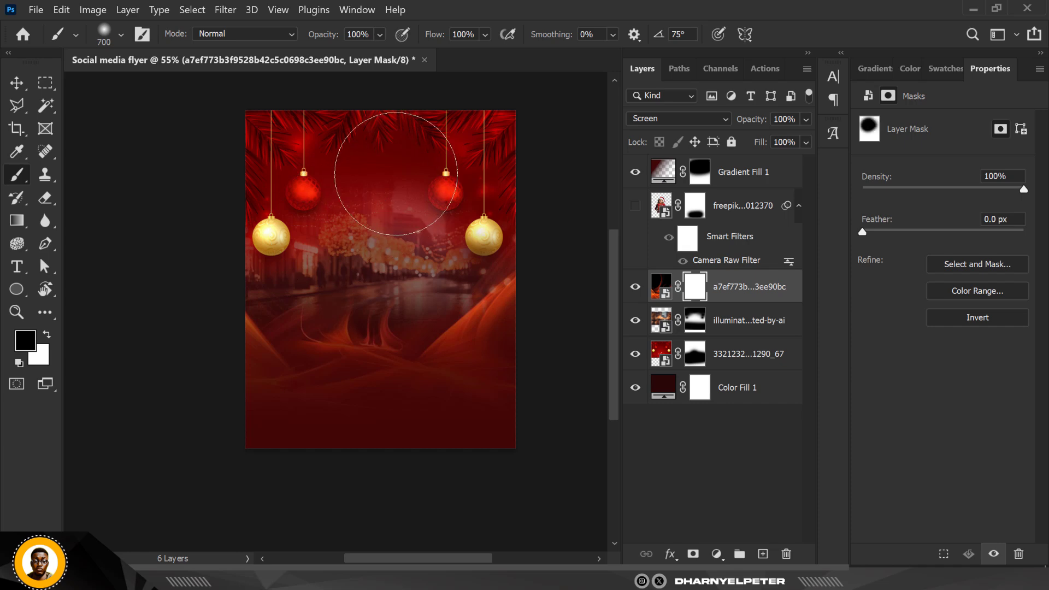
click(634, 205)
Scale the girl image proportionally about its centre to 103.13%
scroll(265, 238, up, 1)
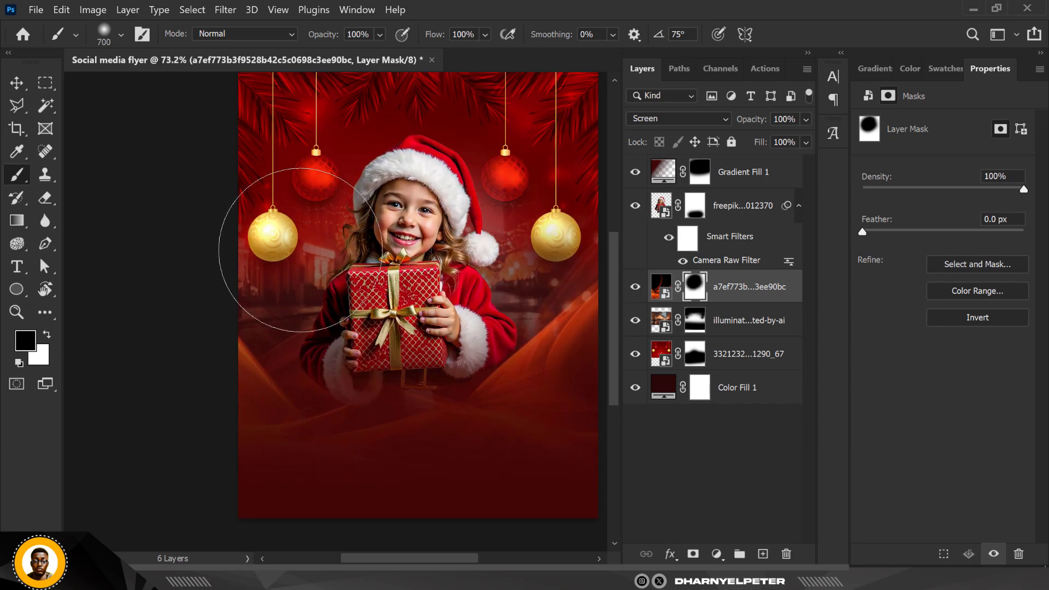
key(v)
key(ctrl+minus)
key(ctrl+minus)
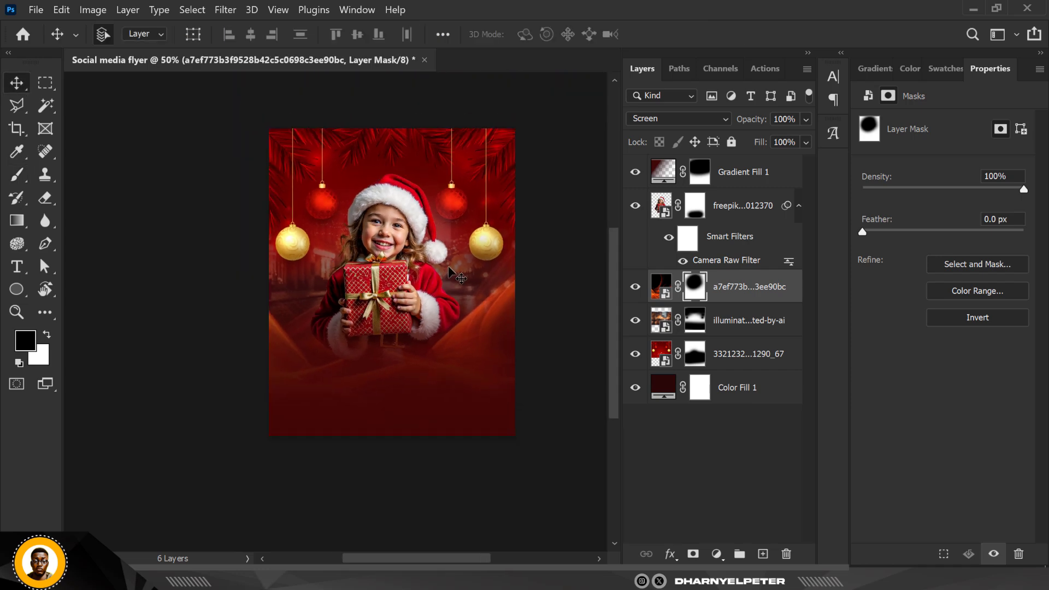
scroll(447, 269, up, 2)
scroll(448, 262, down, 1)
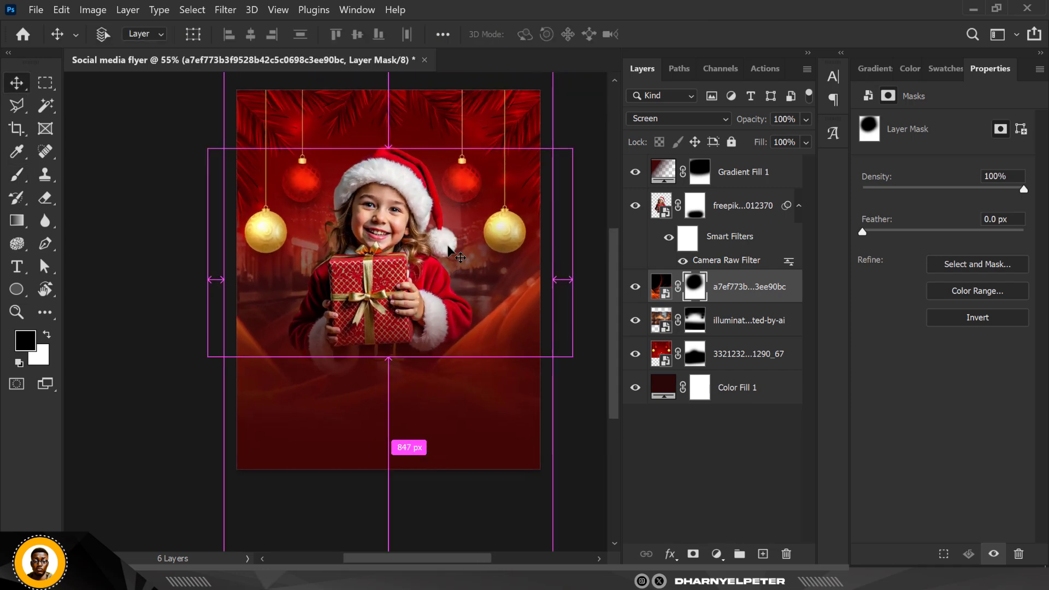
scroll(448, 249, up, 2)
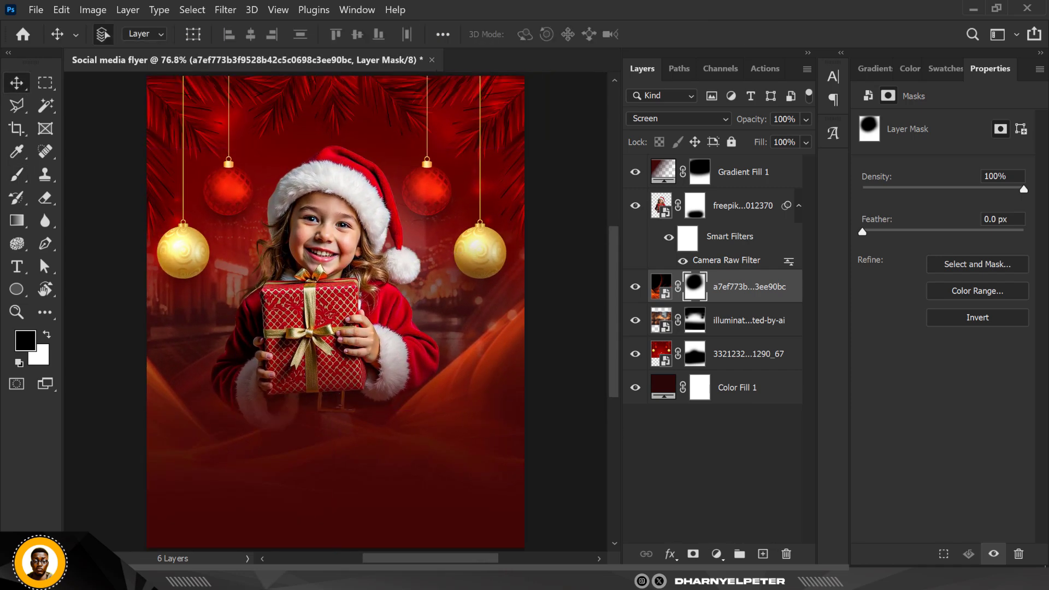
click(325, 272)
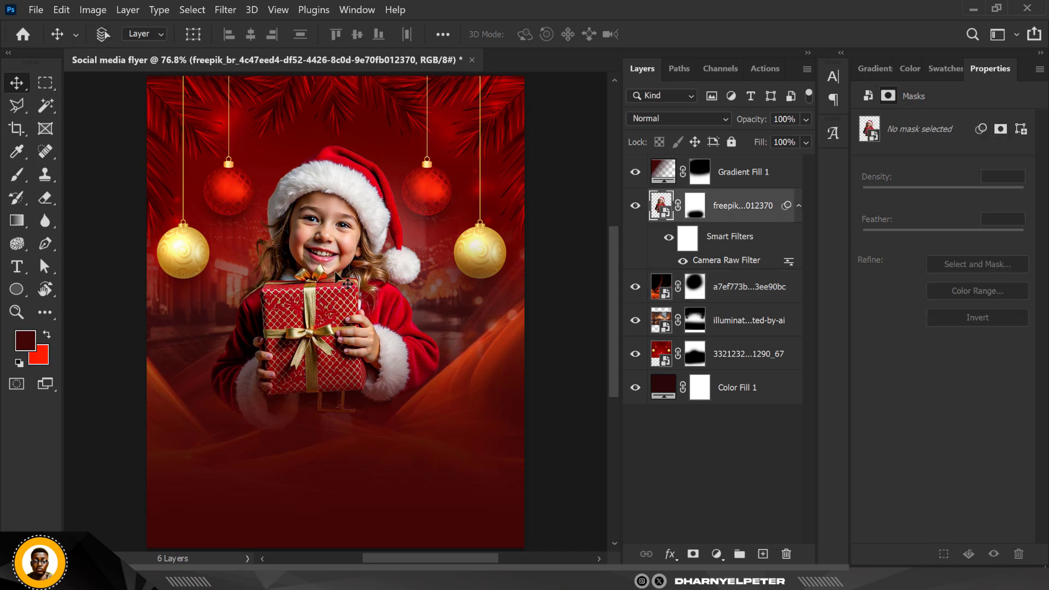
key(ctrl+t)
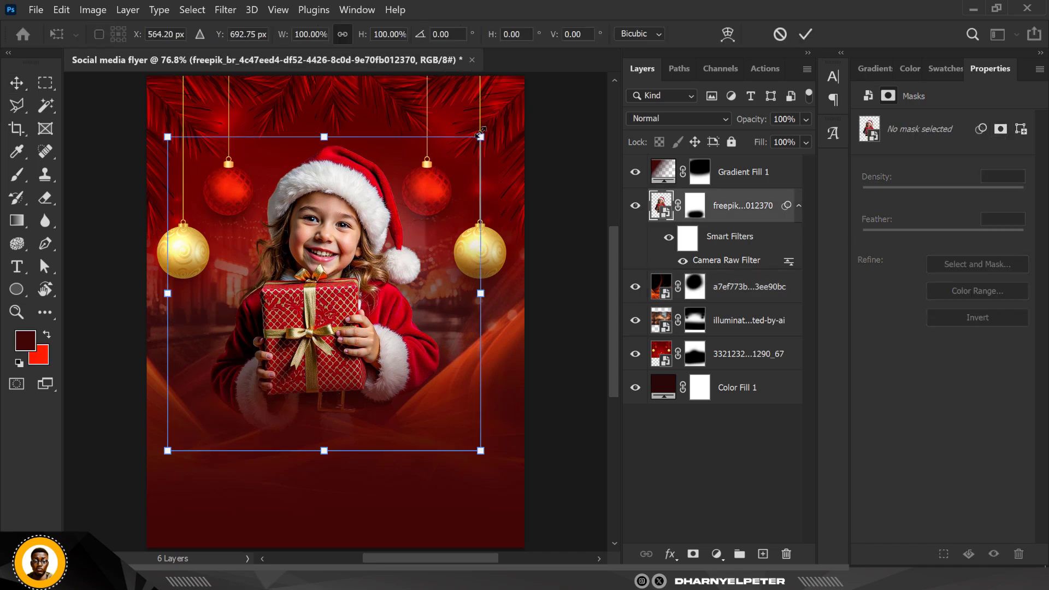
drag(480, 134, 485, 131)
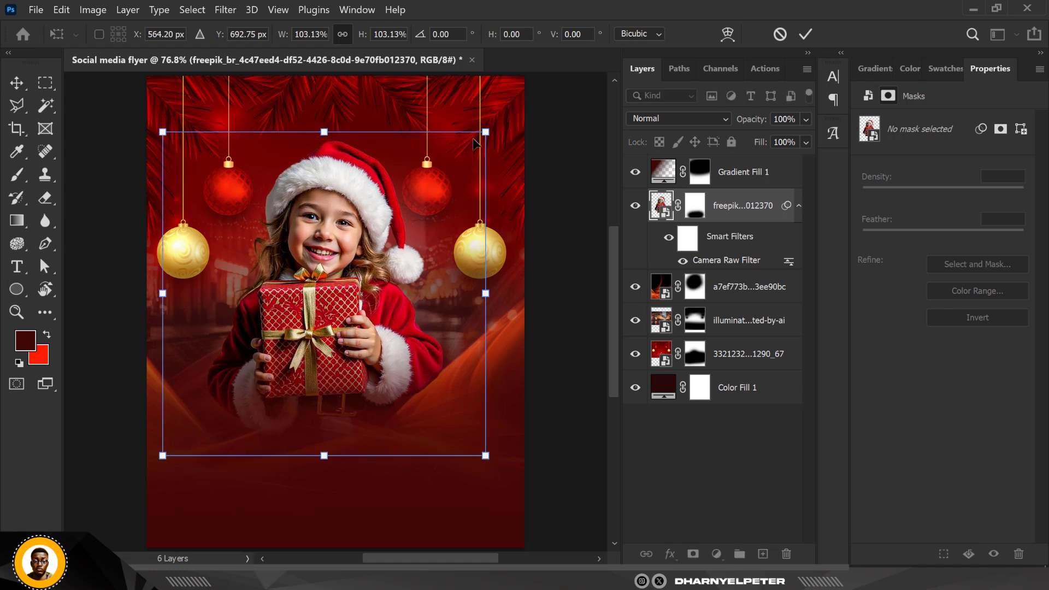
key(Return)
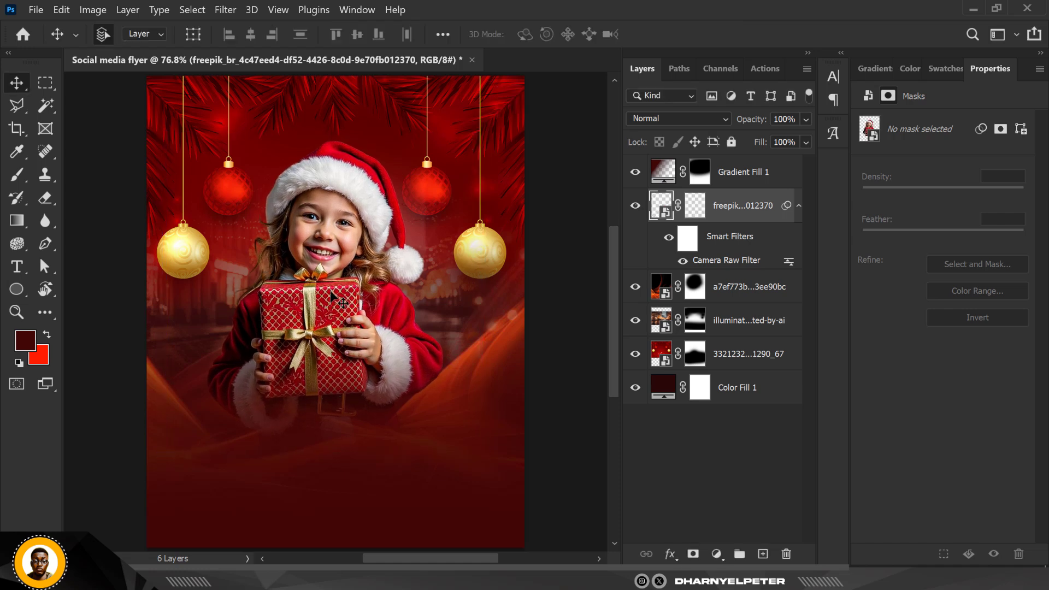
Place the TEXT image from the SEASONS GREETINGS folder in File Explorer into the flyer, above the Gradient Fill 1 layer
scroll(327, 264, down, 3)
scroll(312, 141, up, 1)
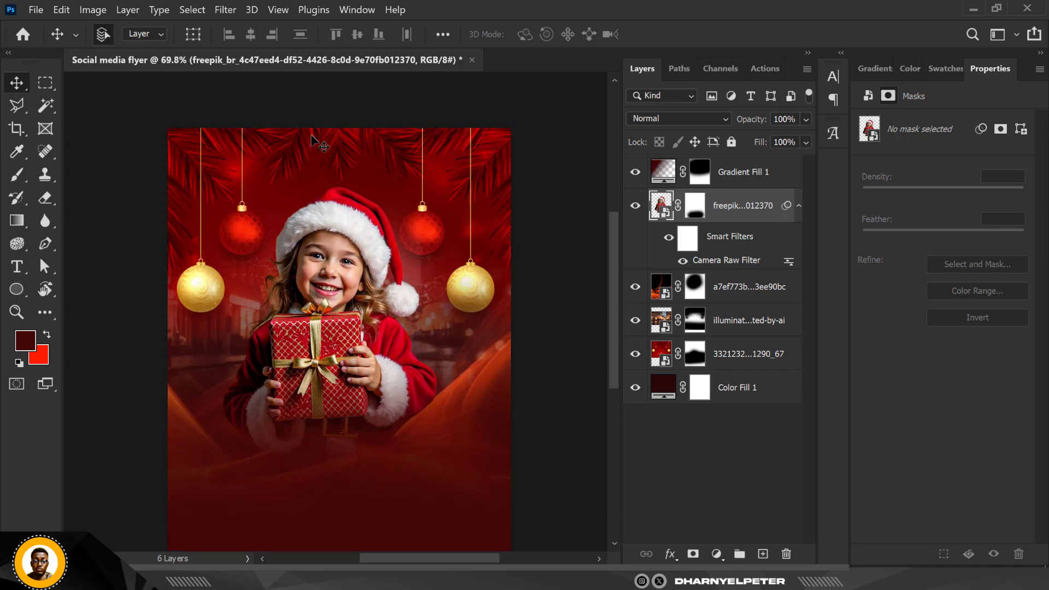
scroll(312, 141, down, 2)
scroll(313, 142, up, 1)
scroll(319, 144, up, 2)
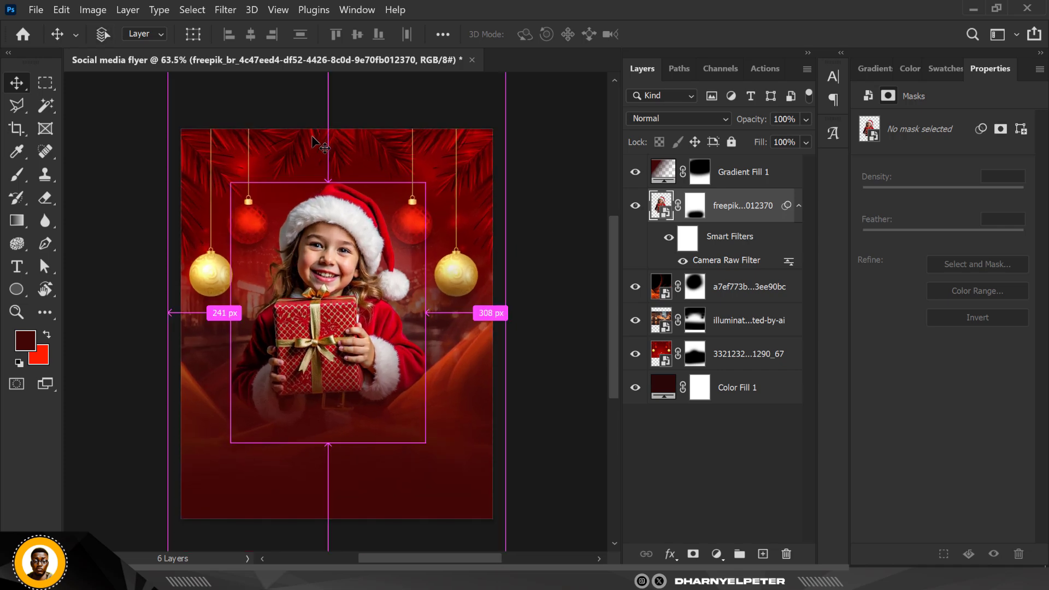
scroll(257, 181, down, 1)
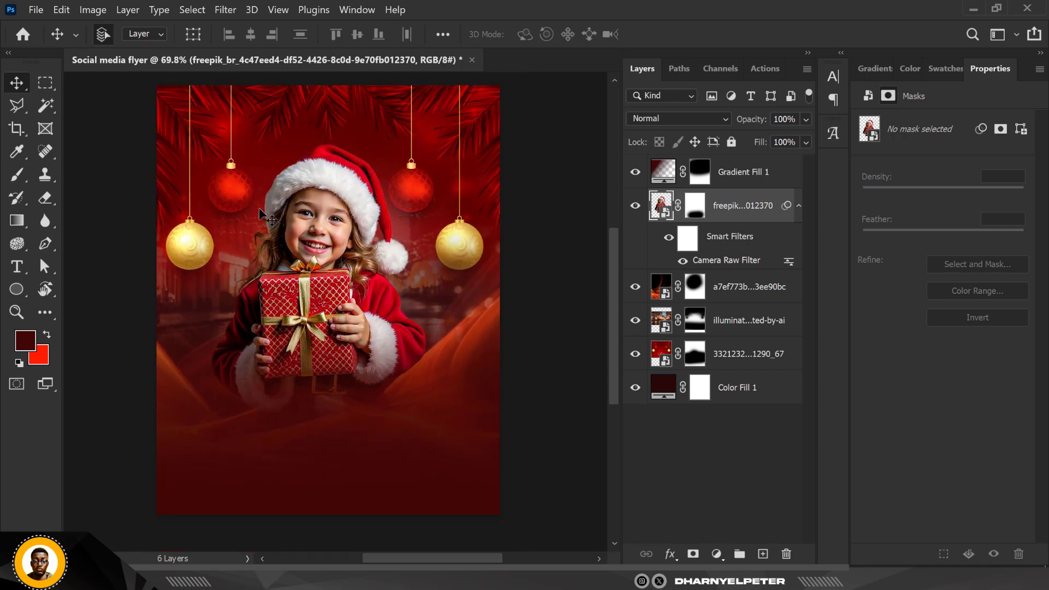
click(733, 173)
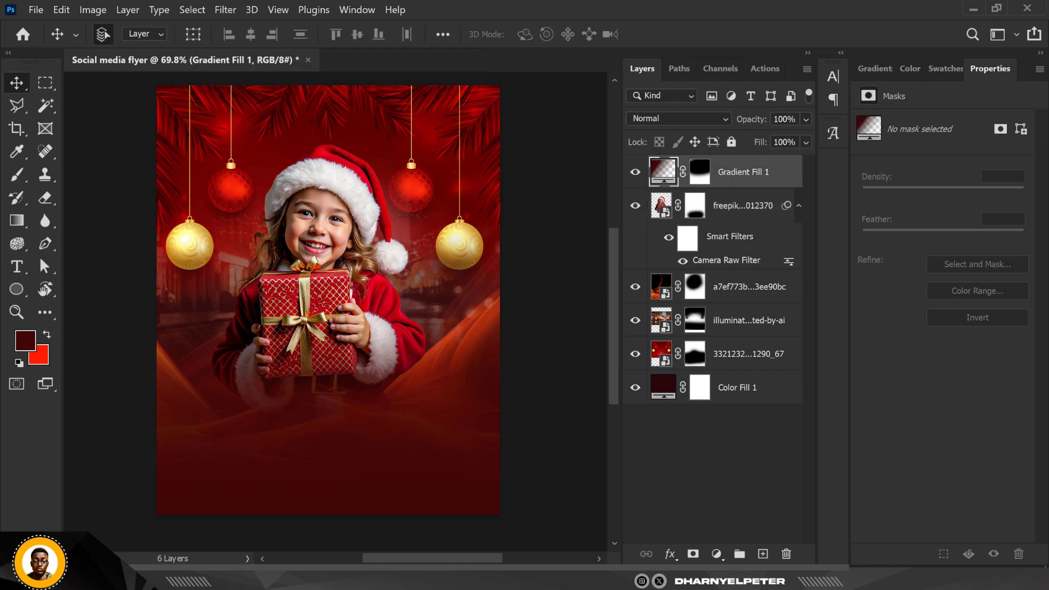
key(alt+Tab)
click(546, 131)
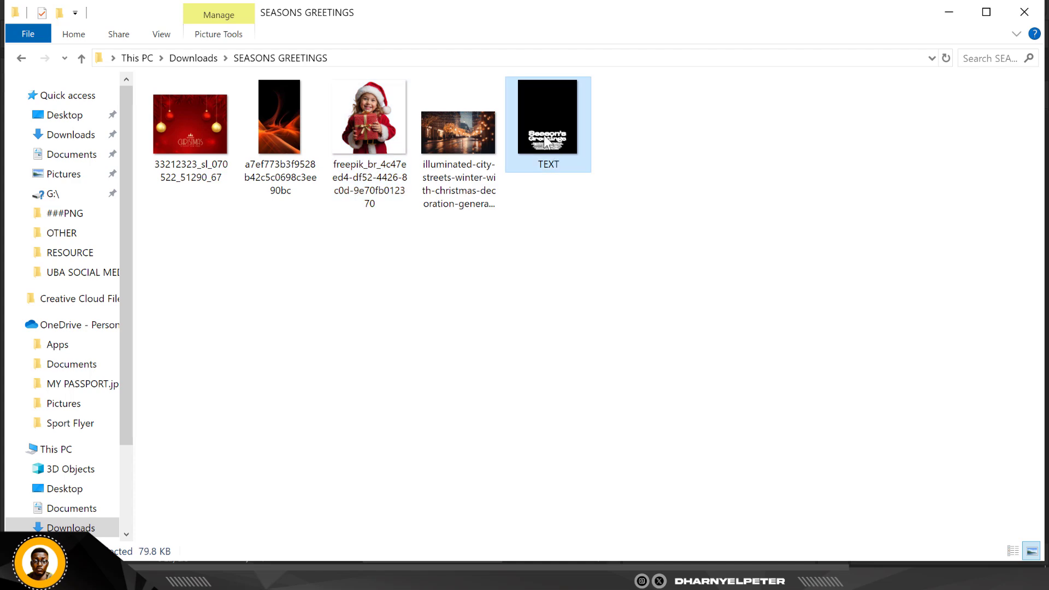
drag(543, 135, 368, 448)
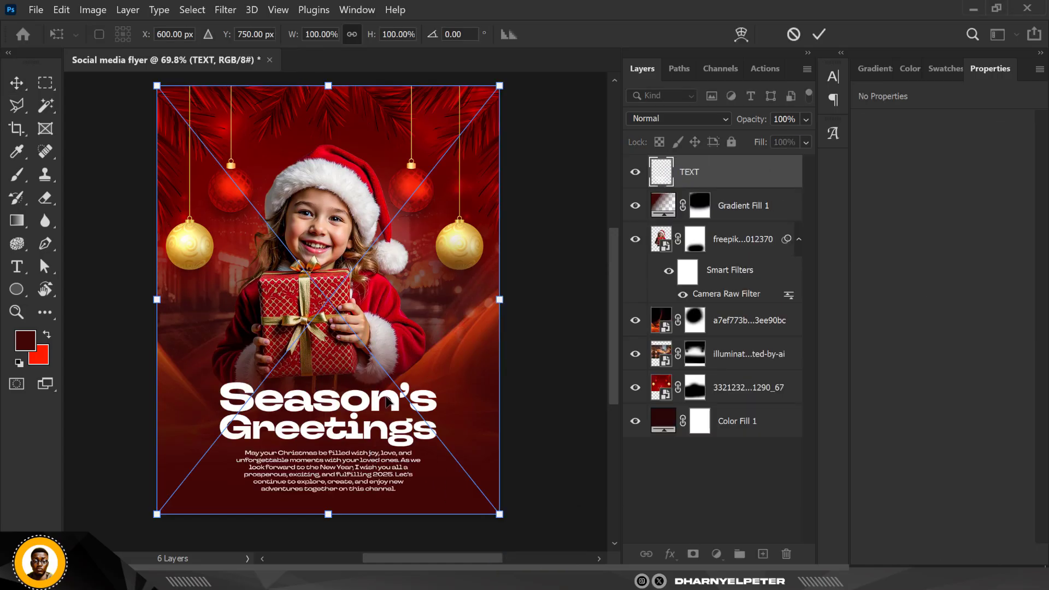
Scale the placed greeting text to 97.08% and move it straight down by 21 px
drag(499, 84, 494, 91)
drag(348, 404, 349, 415)
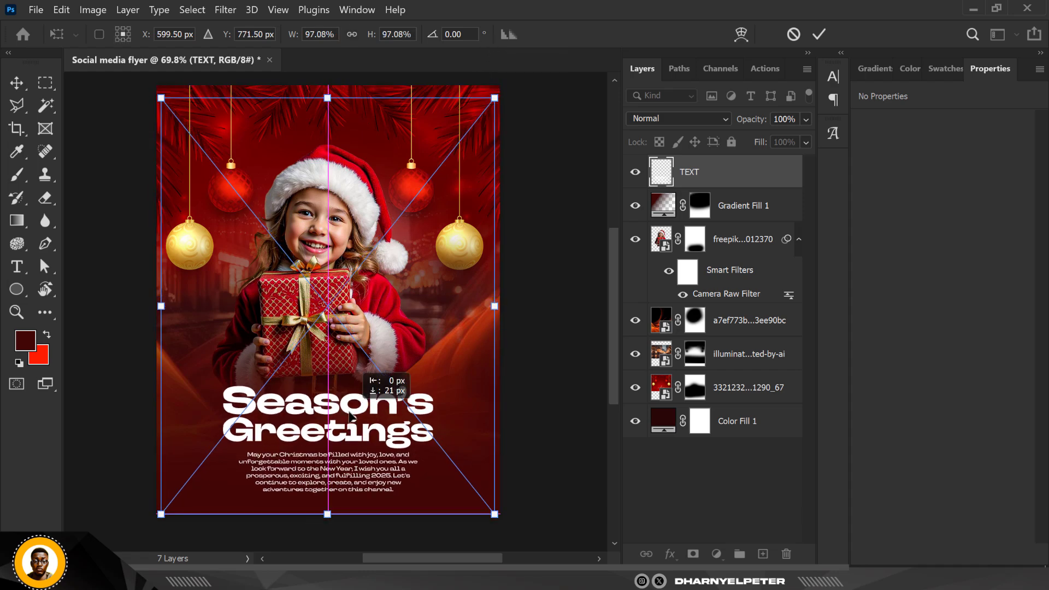
key(Return)
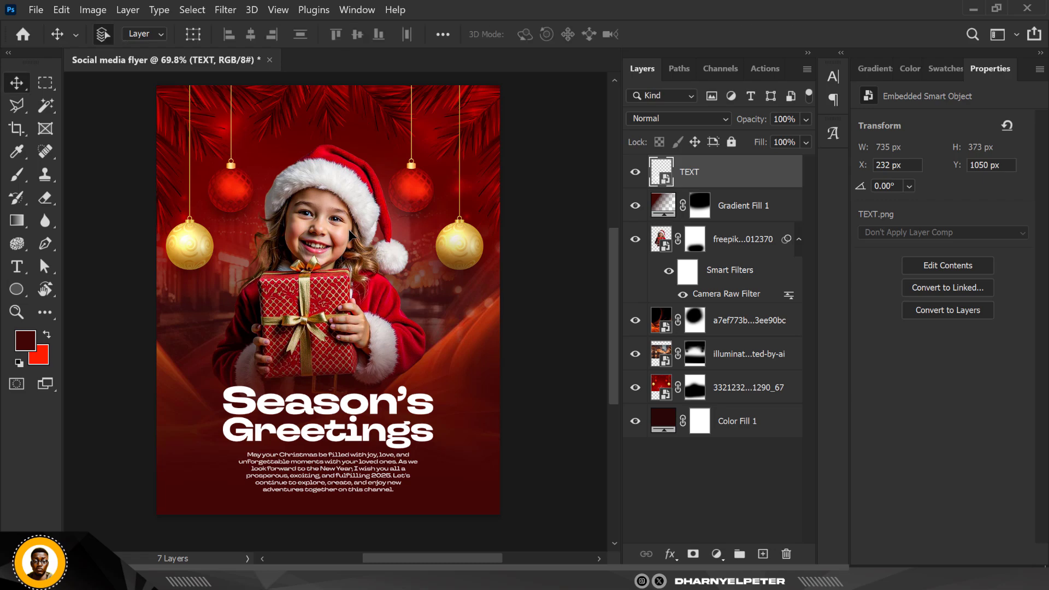
scroll(256, 461, up, 4)
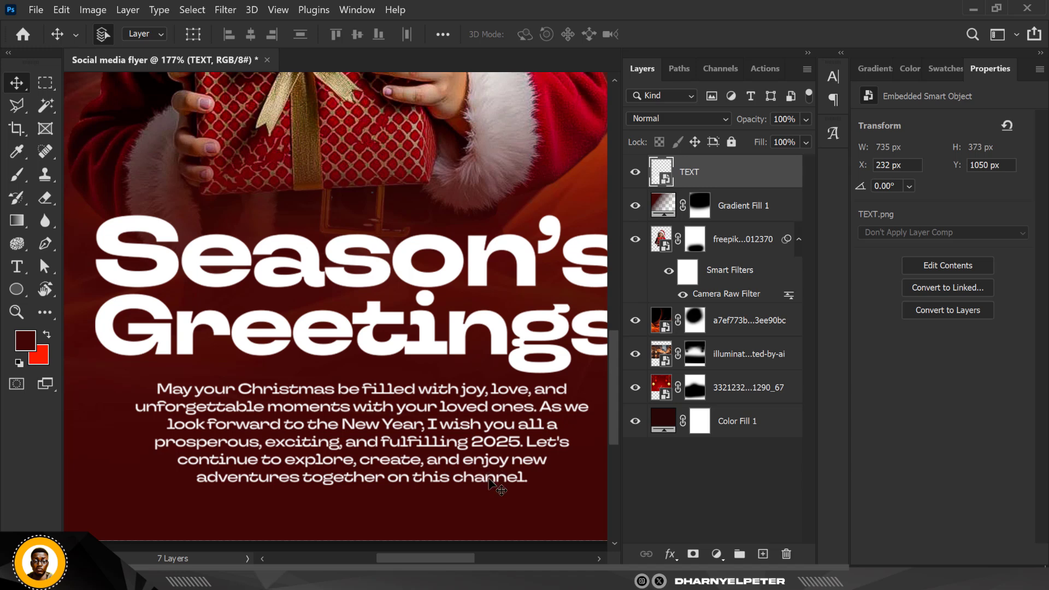
scroll(388, 483, down, 5)
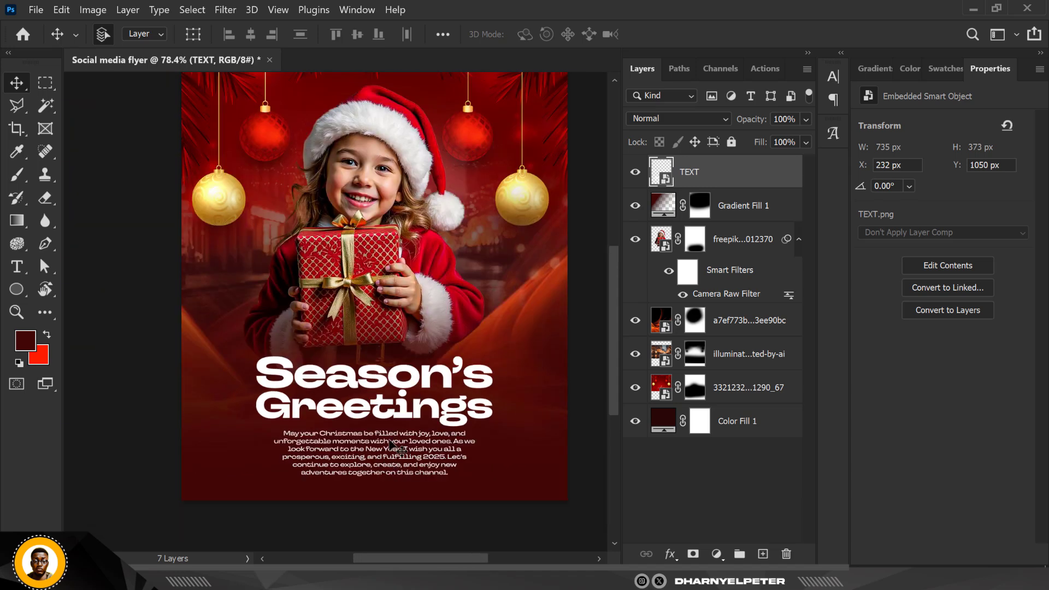
drag(391, 448, 392, 447)
key(ctrl+0)
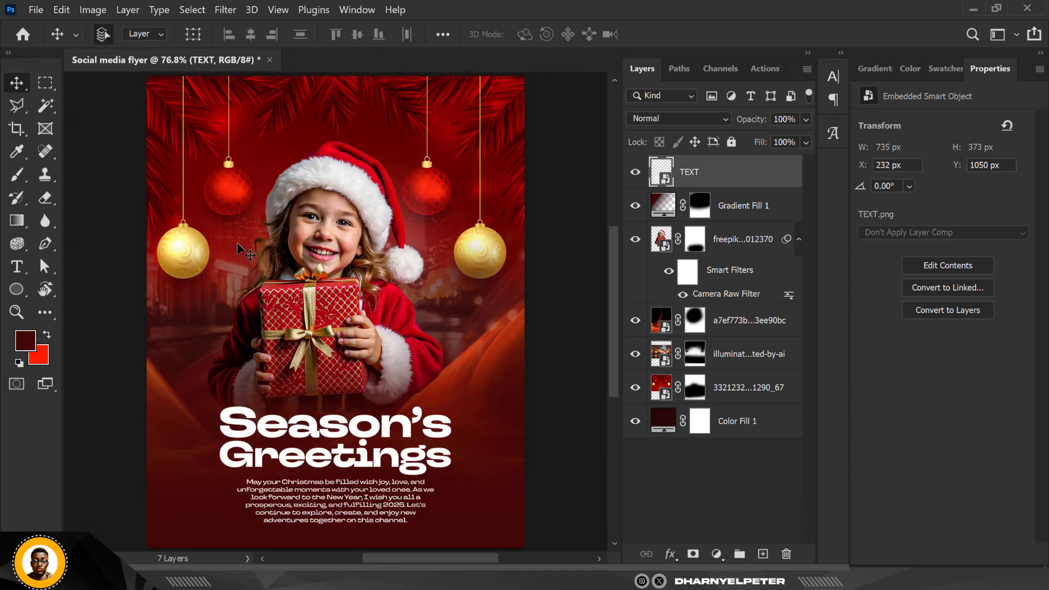
scroll(354, 300, down, 1)
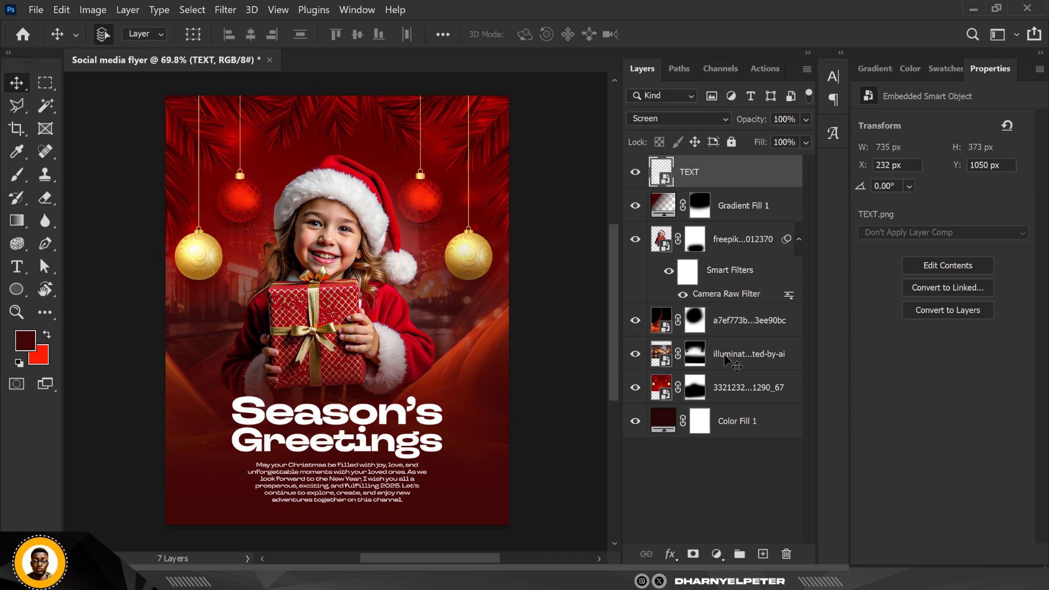
Apply a Gaussian Blur with a radius of about 1.3 pixels to the Christmas ornament background layer (33212323...)
click(727, 322)
click(727, 385)
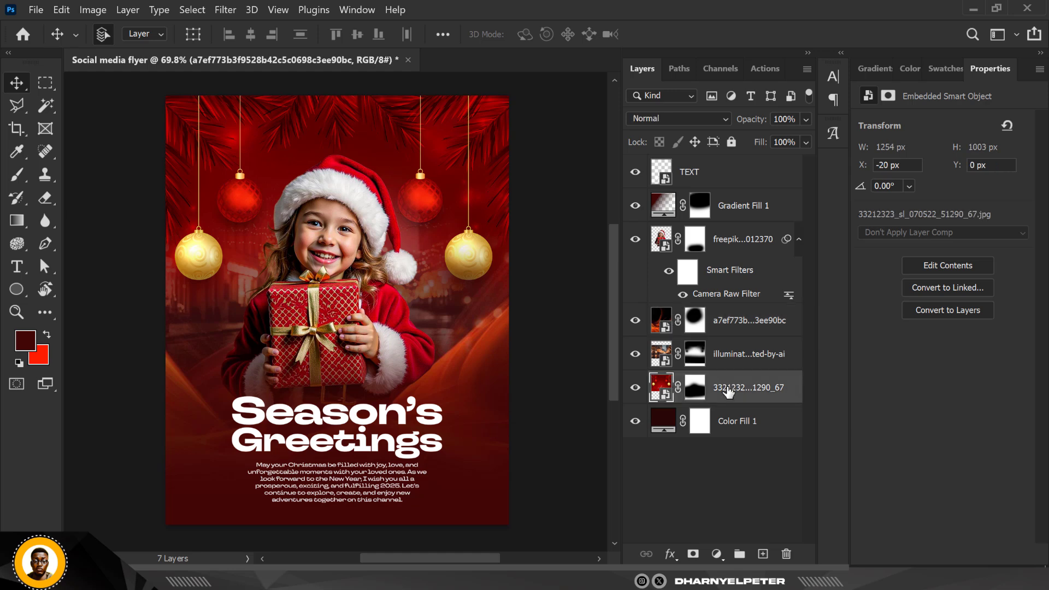
click(226, 10)
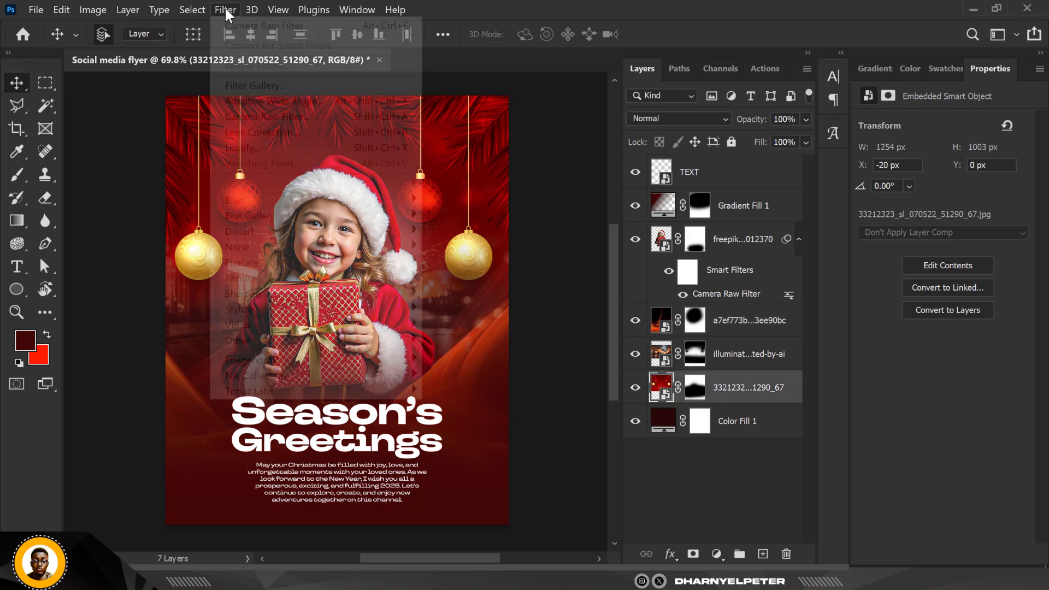
mouse_move(283, 203)
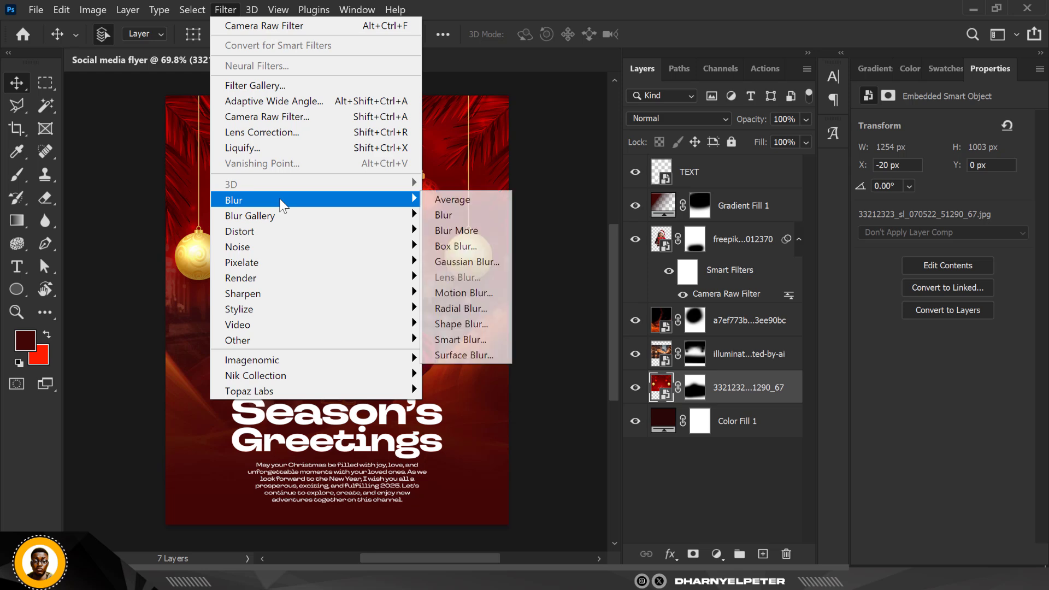
click(467, 262)
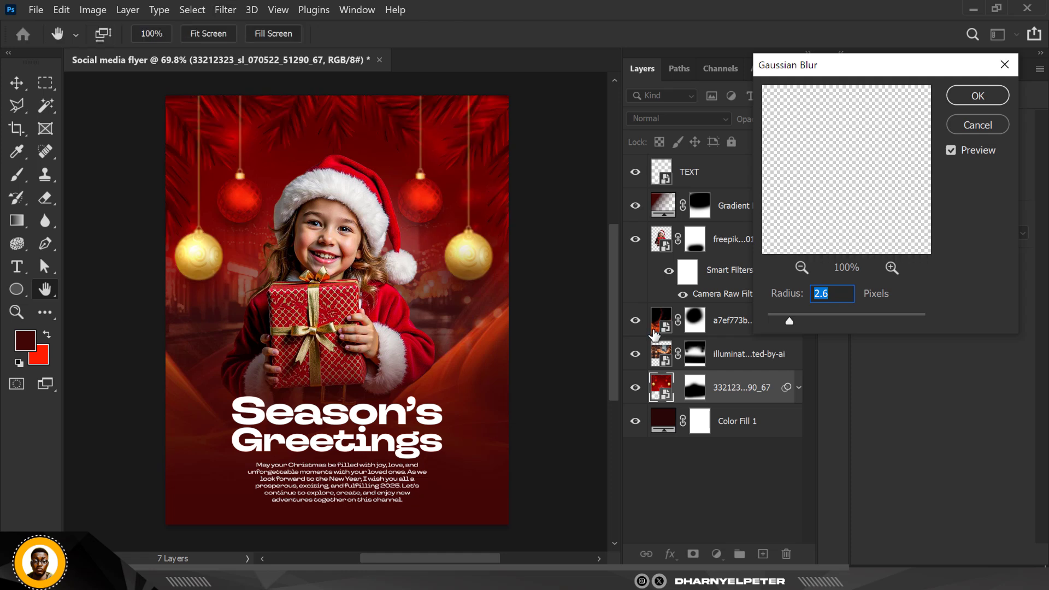
click(778, 316)
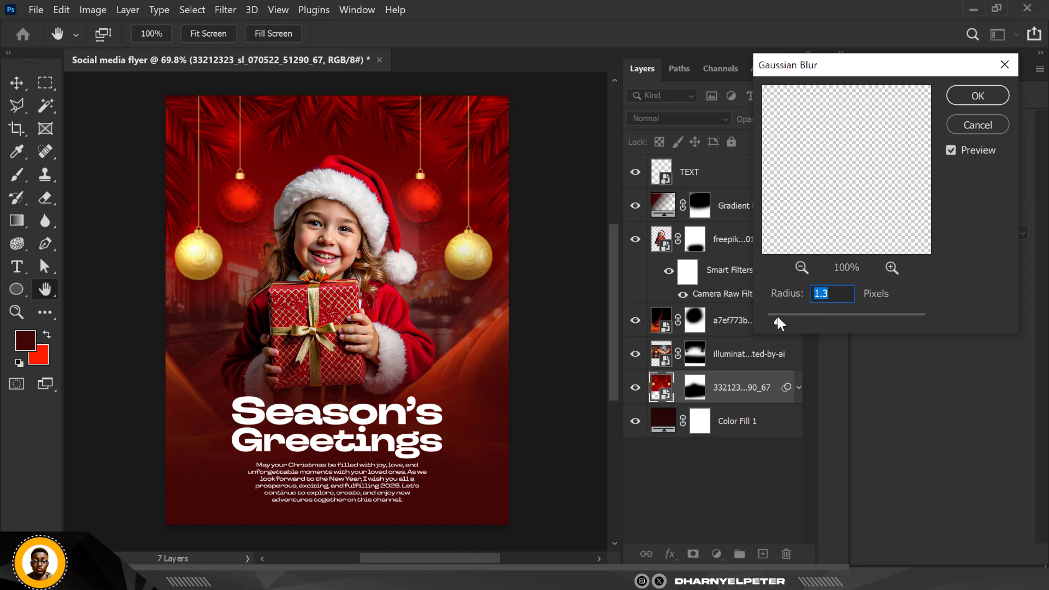
click(775, 317)
click(977, 96)
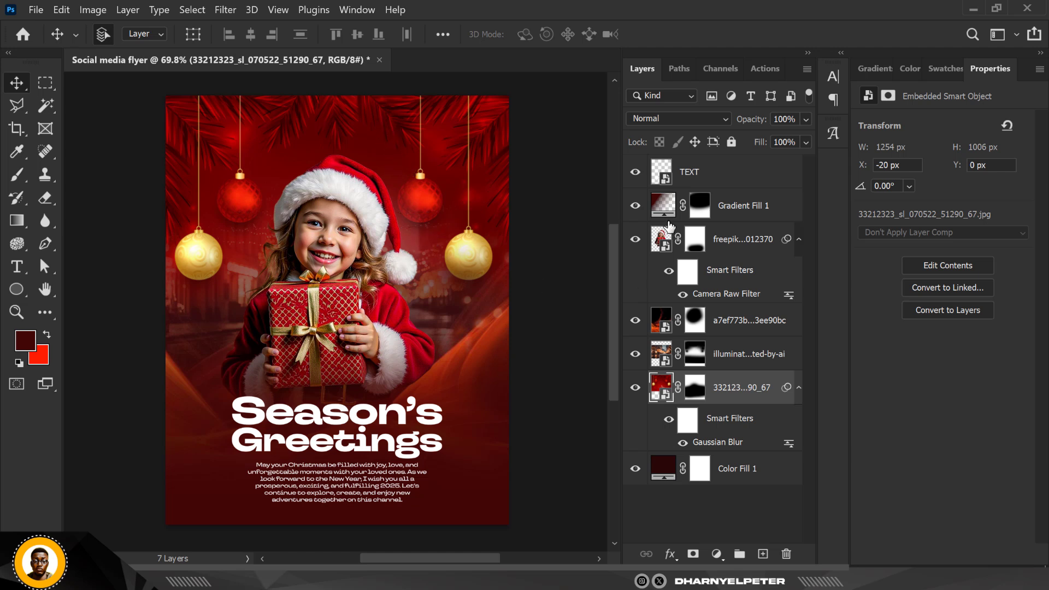
Paint soft bright-red glows over the flyer's two upper corners on a new layer above TEXT, and set that layer's blend mode to Screen
click(722, 183)
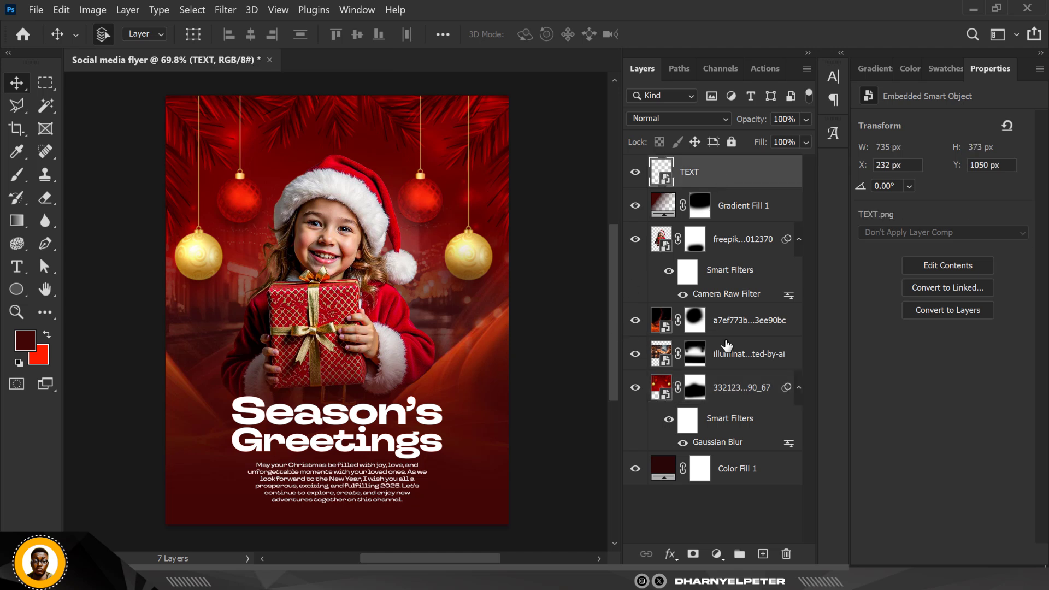
click(763, 554)
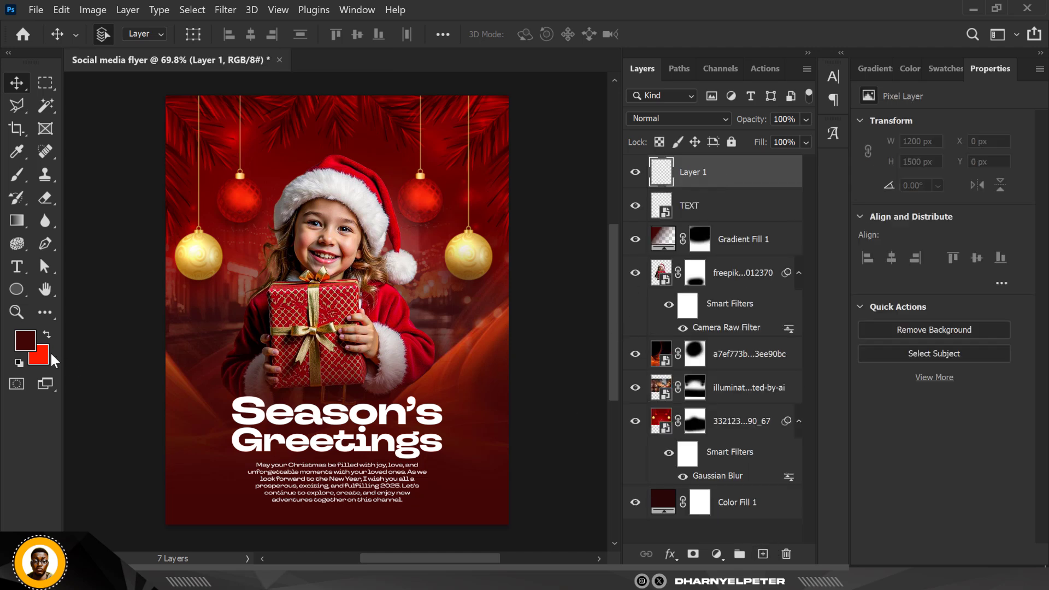
click(46, 333)
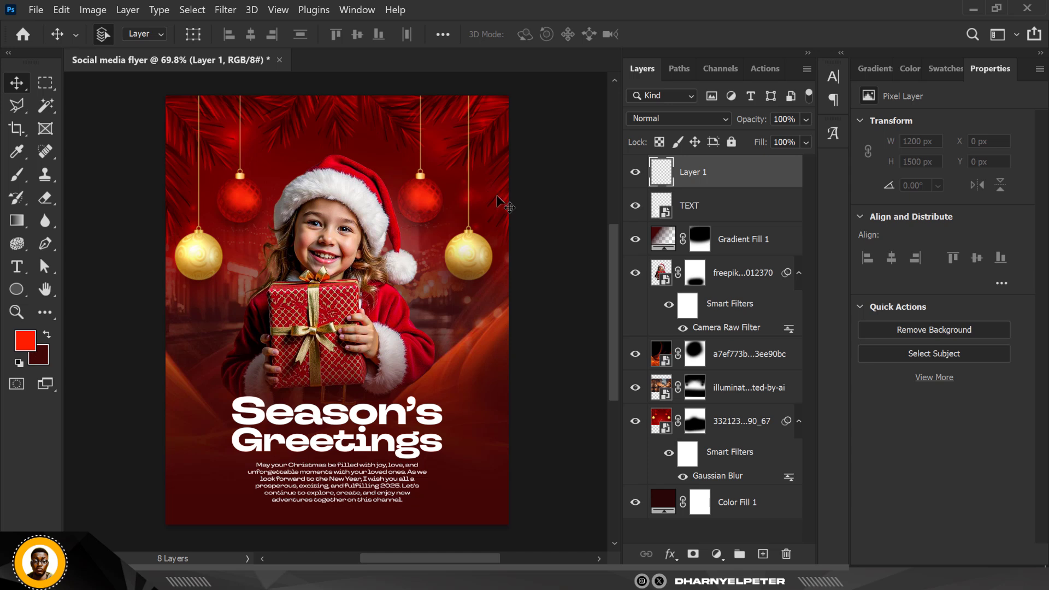
click(16, 175)
click(491, 116)
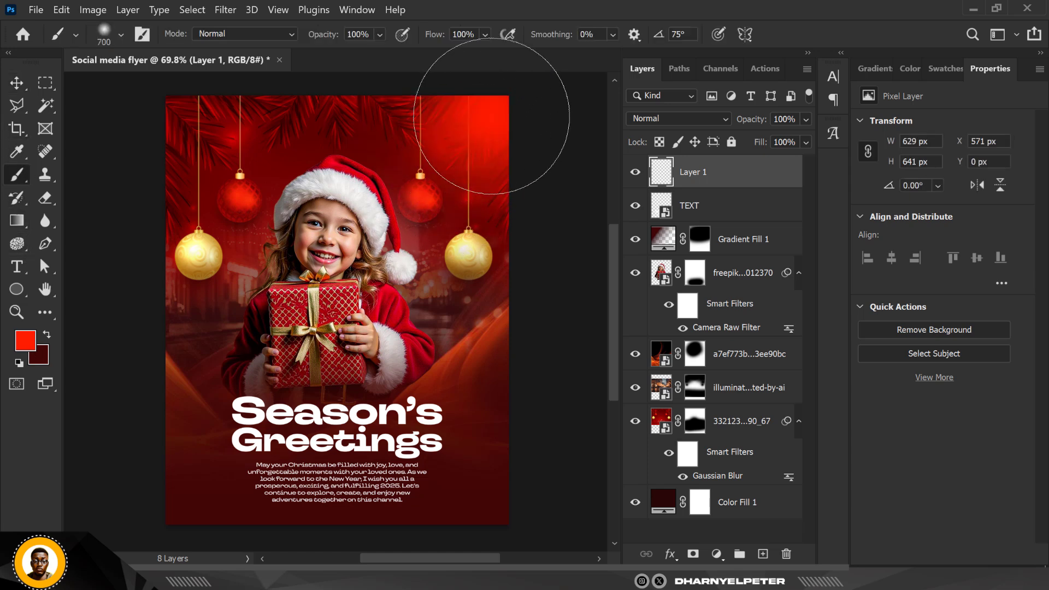
click(143, 159)
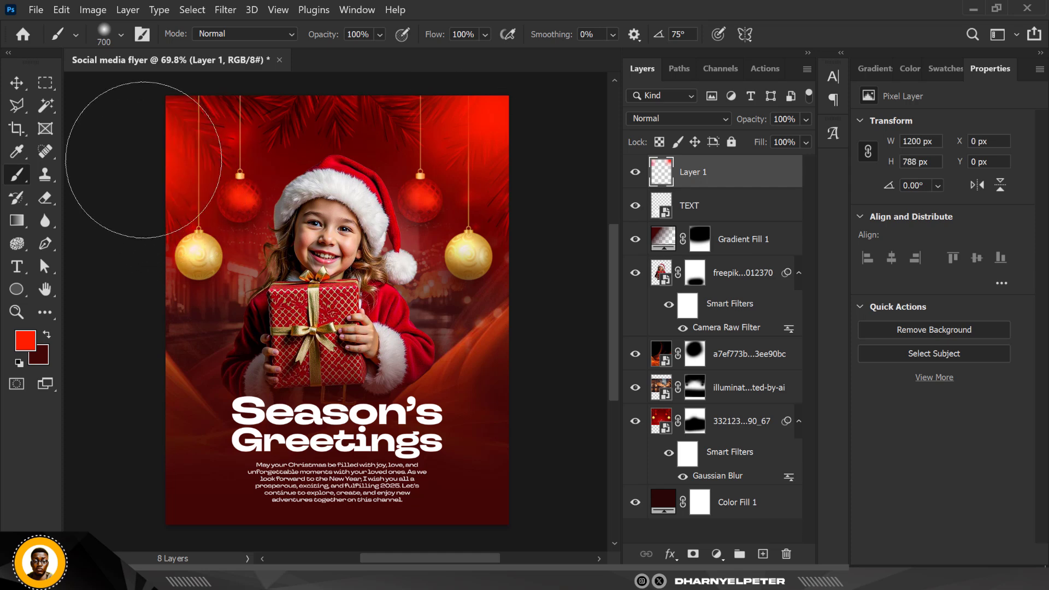
click(696, 122)
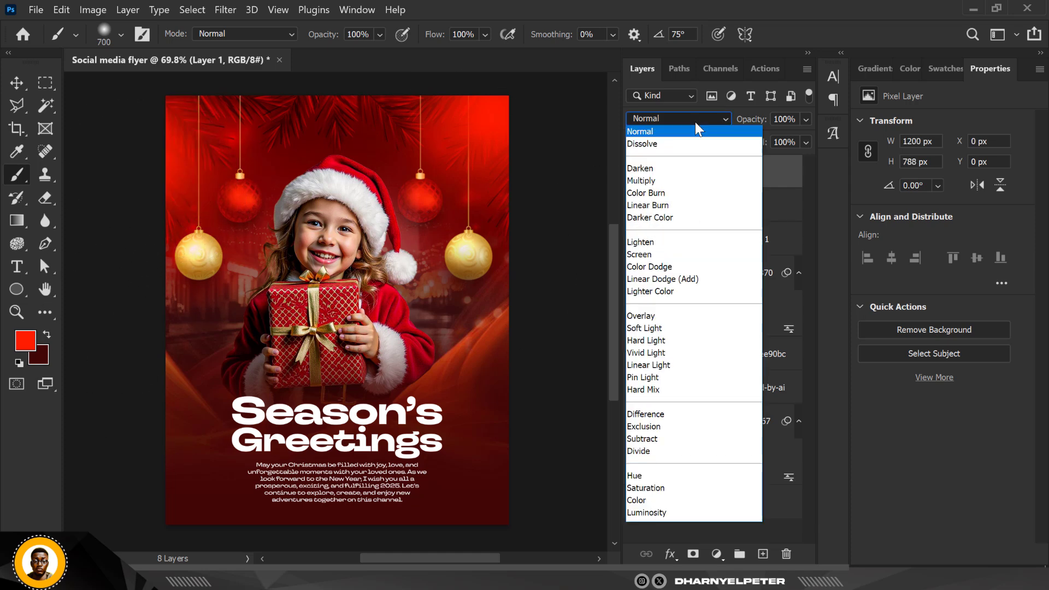
click(662, 257)
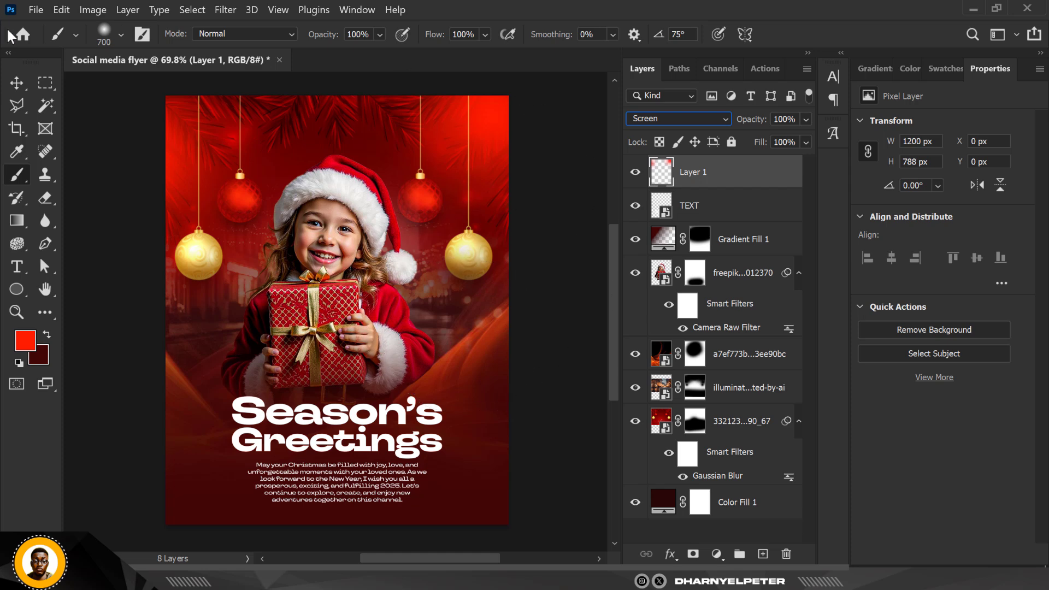
Nudge the girl image straight up by 10 px
click(16, 83)
scroll(420, 259, down, 1)
scroll(414, 255, up, 1)
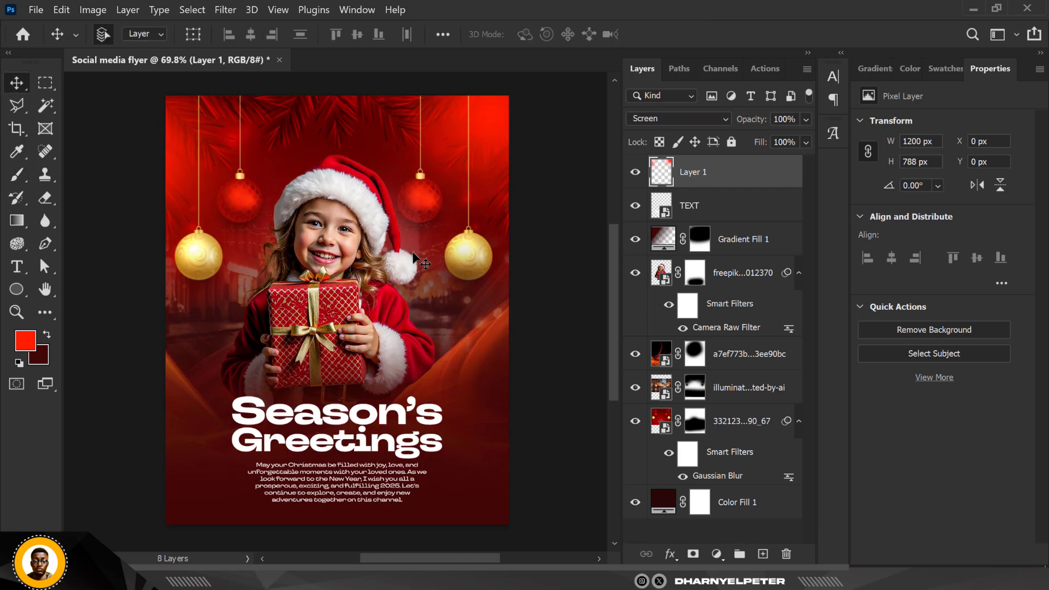
click(358, 266)
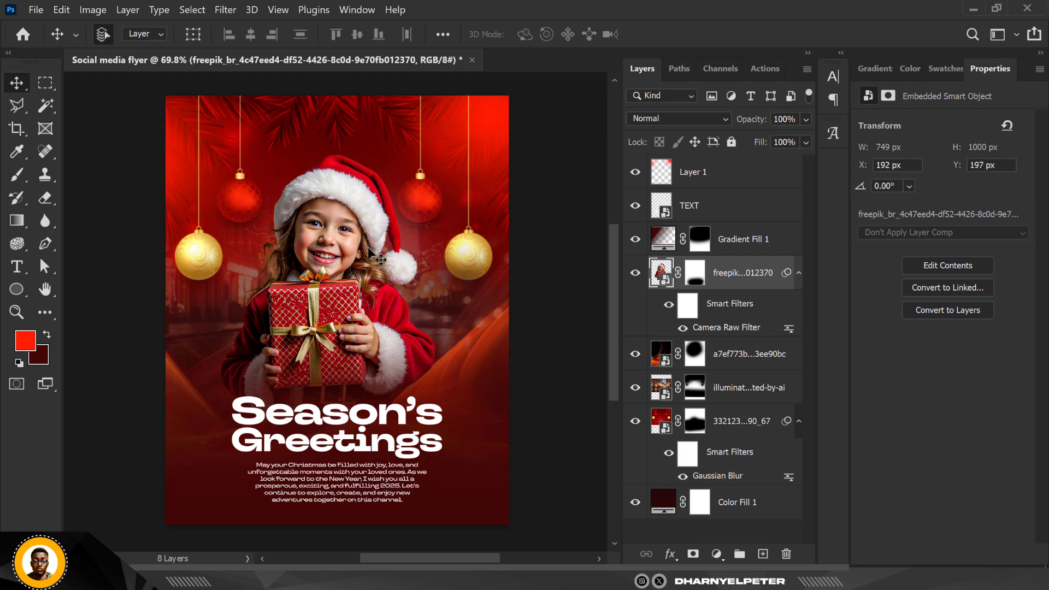
key(shift+Up)
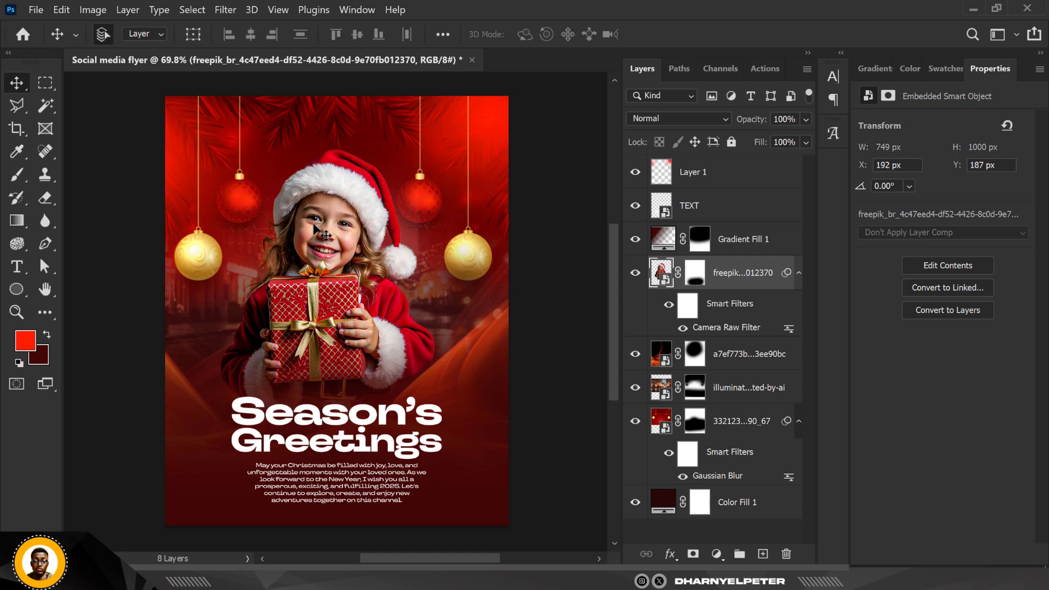
Add an empty layer above Layer 1 and set up a 900 px soft brush in the dark maroon swatch colour
scroll(315, 230, down, 1)
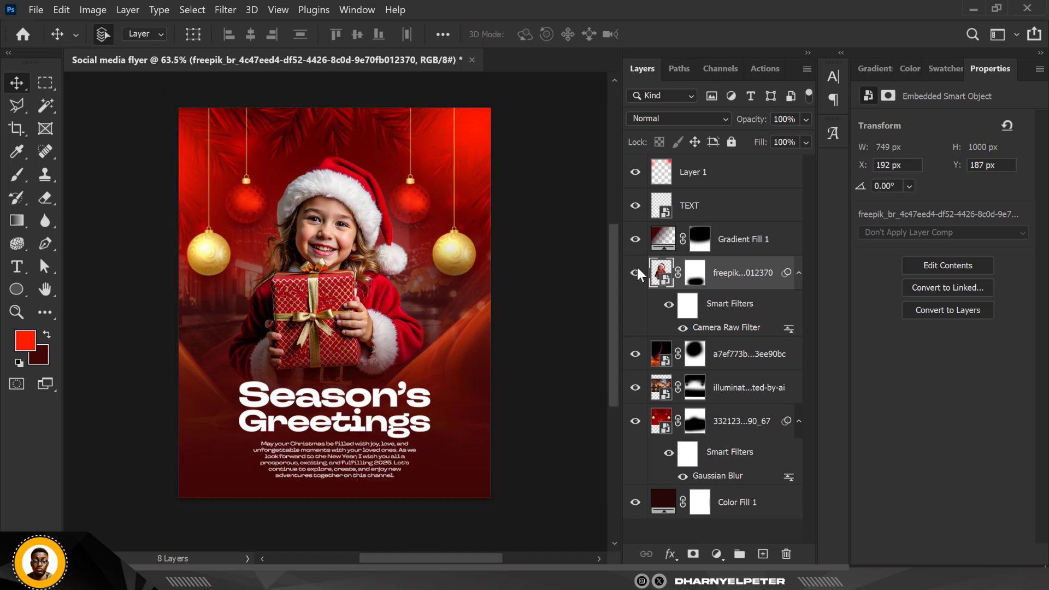
click(729, 174)
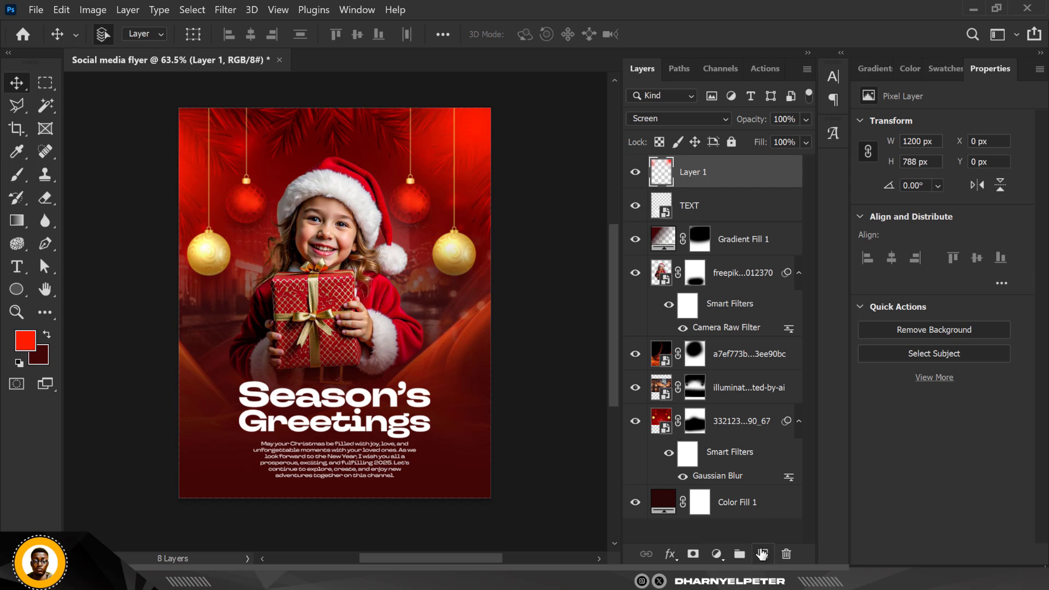
click(762, 554)
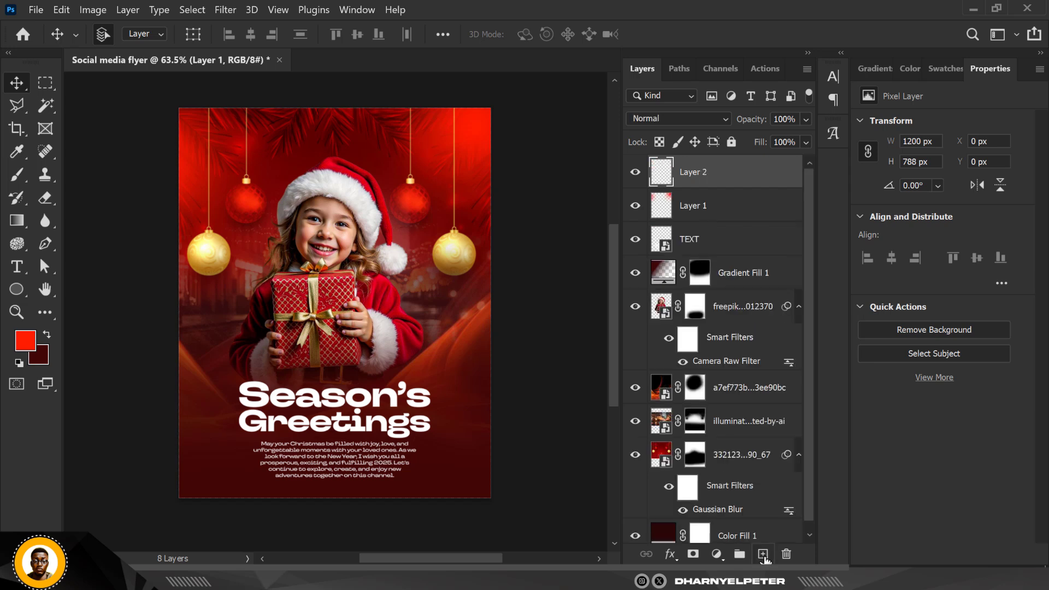
click(49, 337)
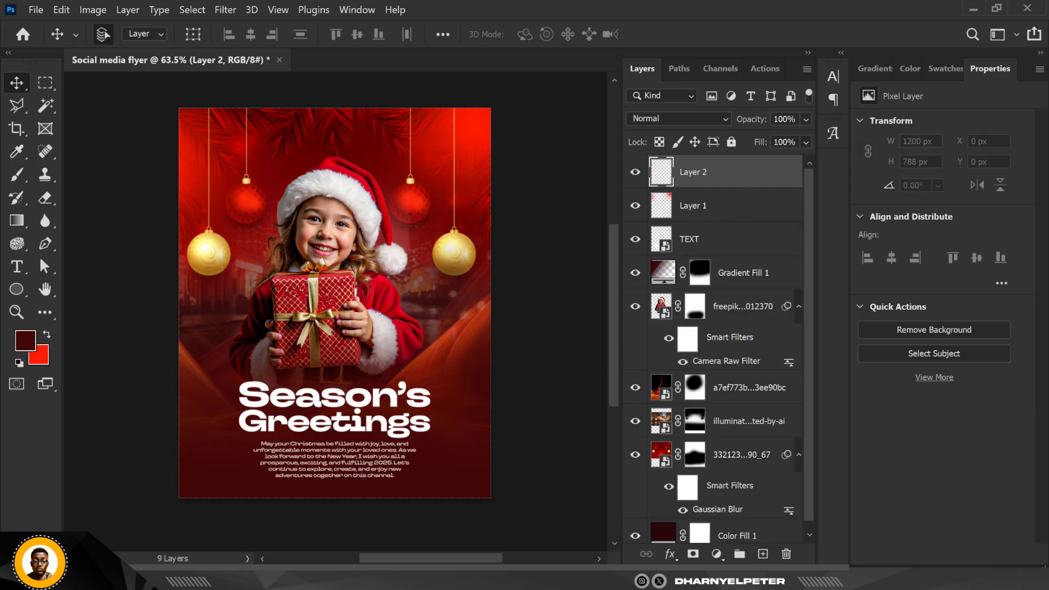
click(16, 175)
scroll(129, 223, down, 2)
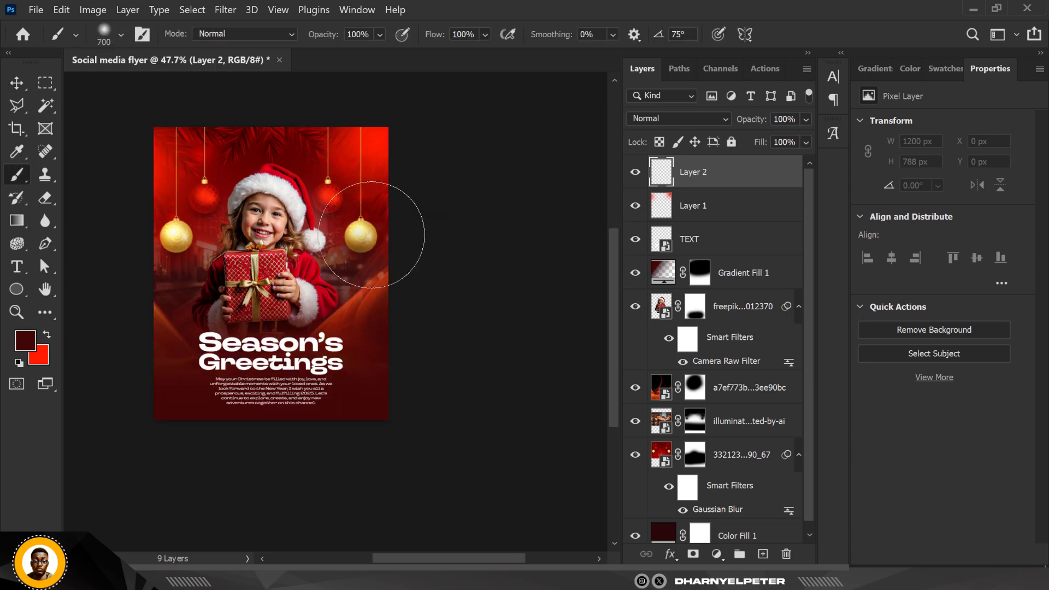
scroll(466, 198, up, 1)
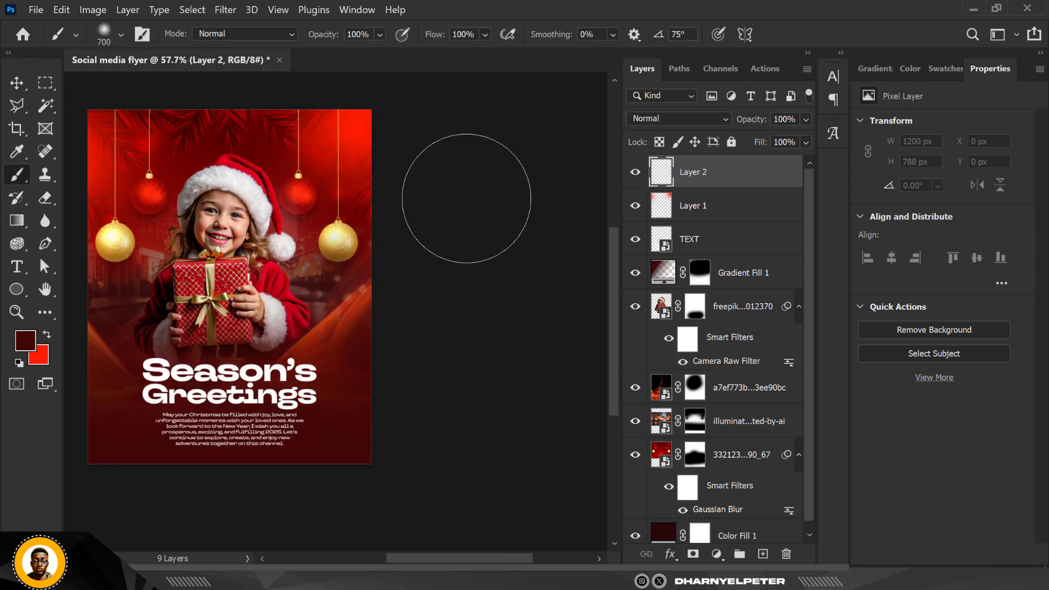
key(bracketright)
key(bracketright)
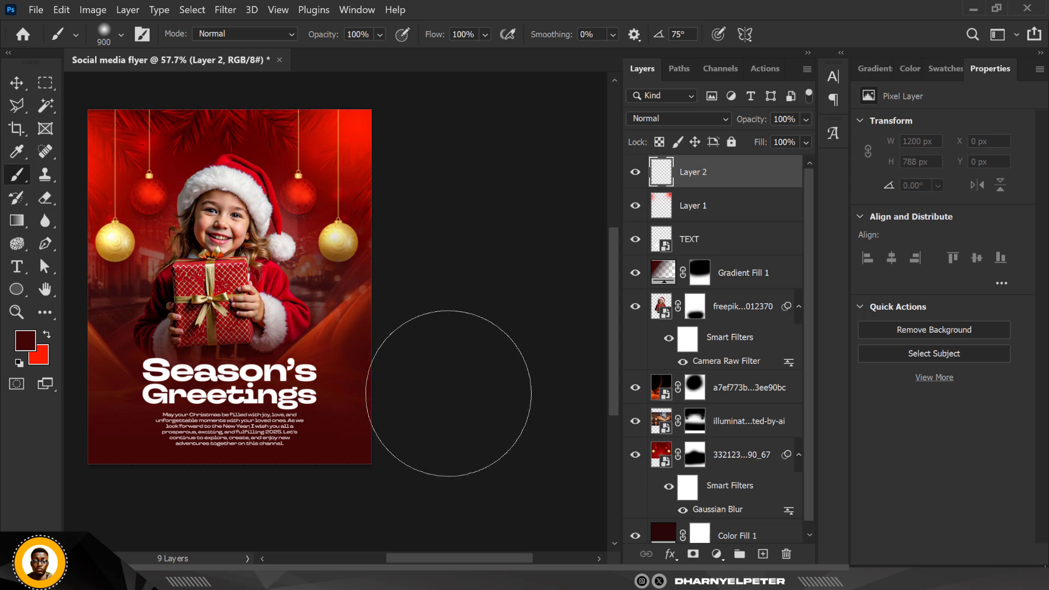
Try a maroon brush stroke along the flyer's right edge on Layer 2 in Multiply mode, and undo it
mouse_move(421, 457)
mouse_down()
mouse_move(412, 479)
mouse_move(428, 479)
mouse_up()
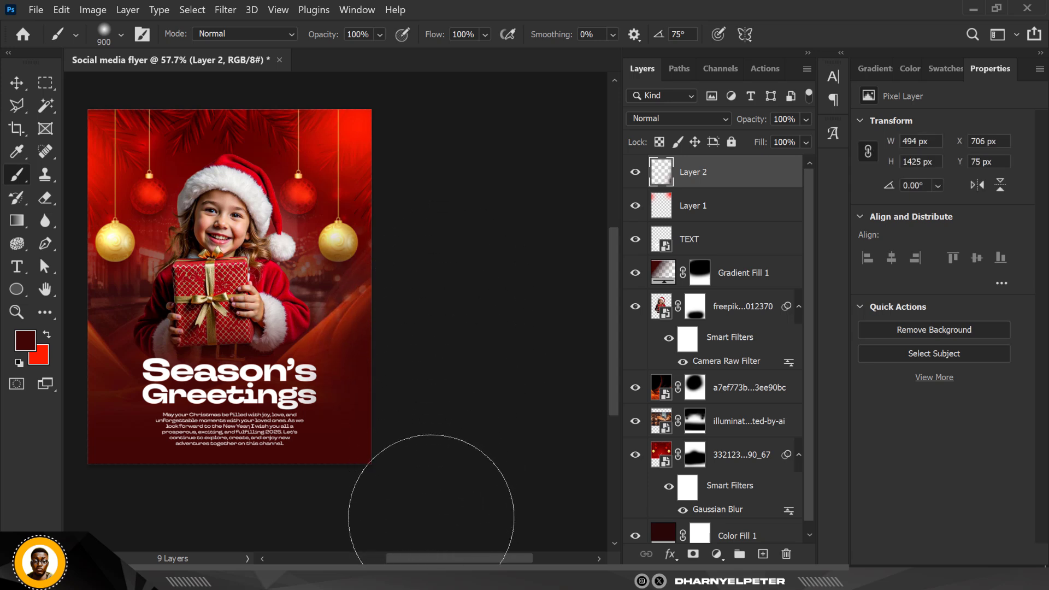
click(704, 122)
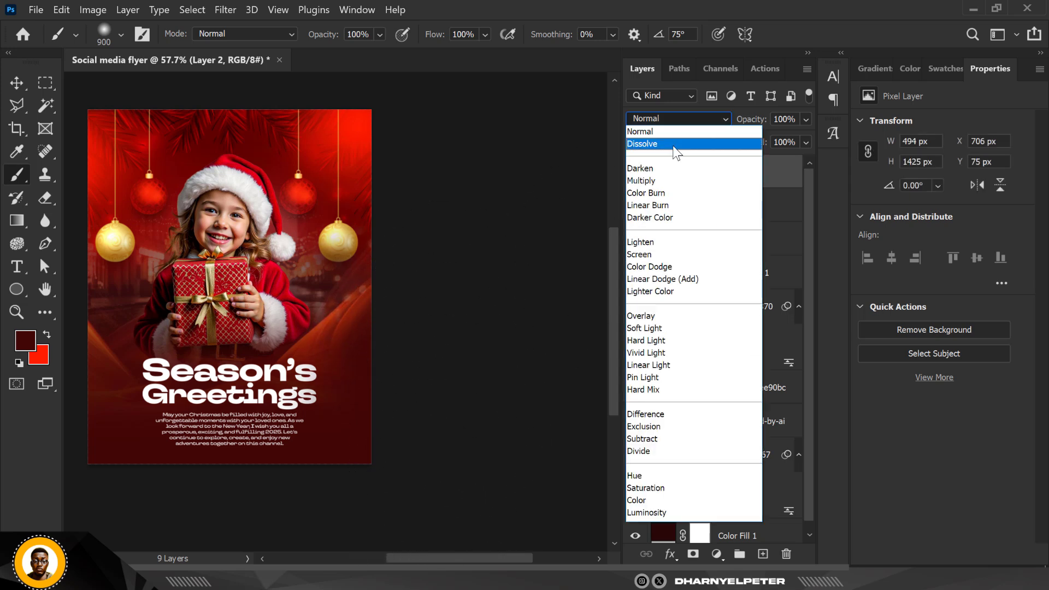
click(661, 181)
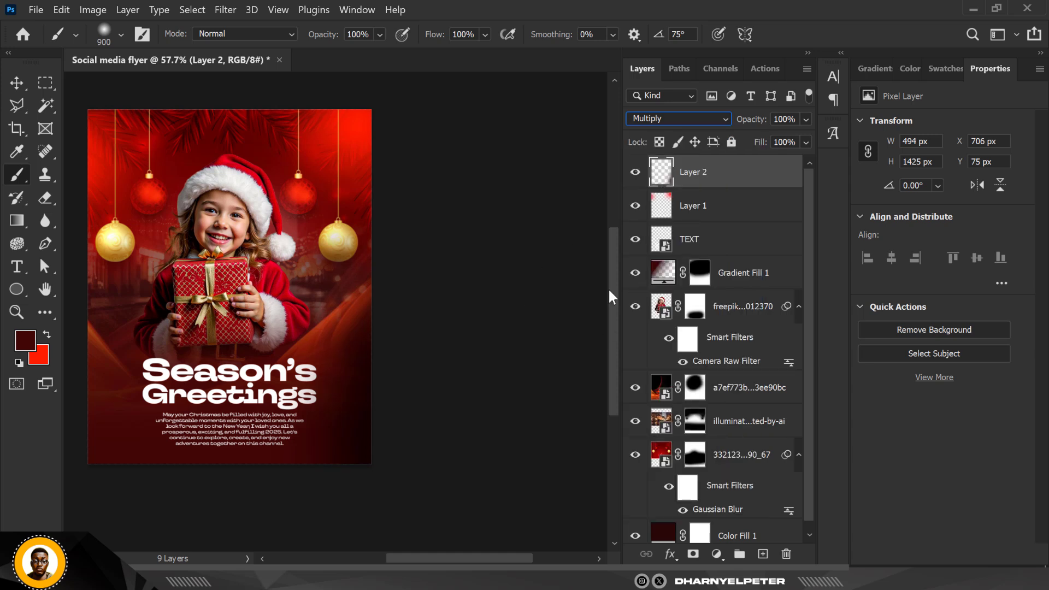
key(ctrl+z)
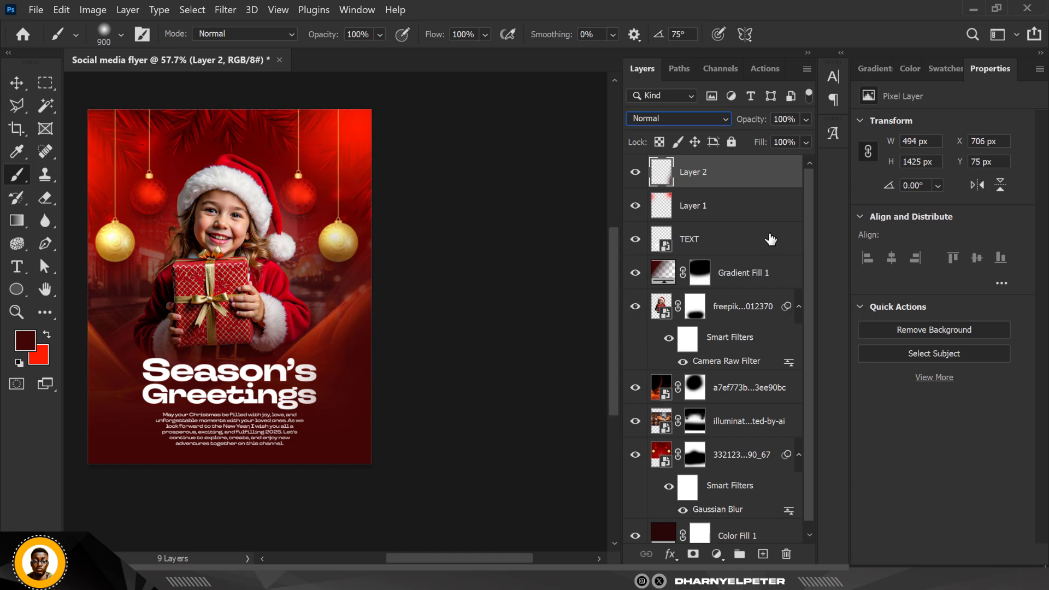
Set Layer 2's blend mode to Multiply and confirm #410606 as the foreground colour
click(689, 120)
click(655, 178)
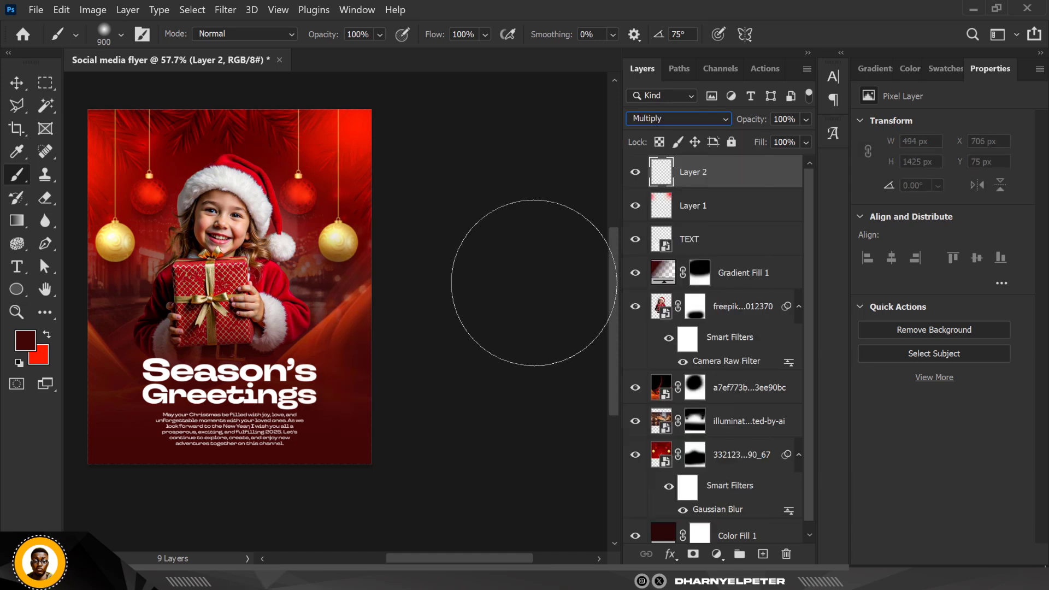
click(24, 341)
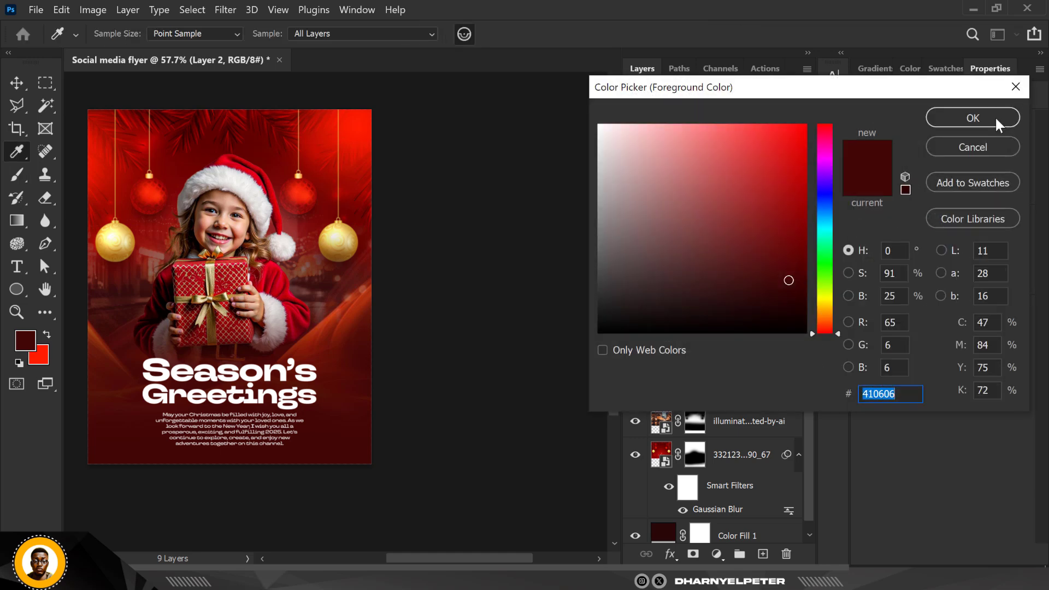
click(972, 118)
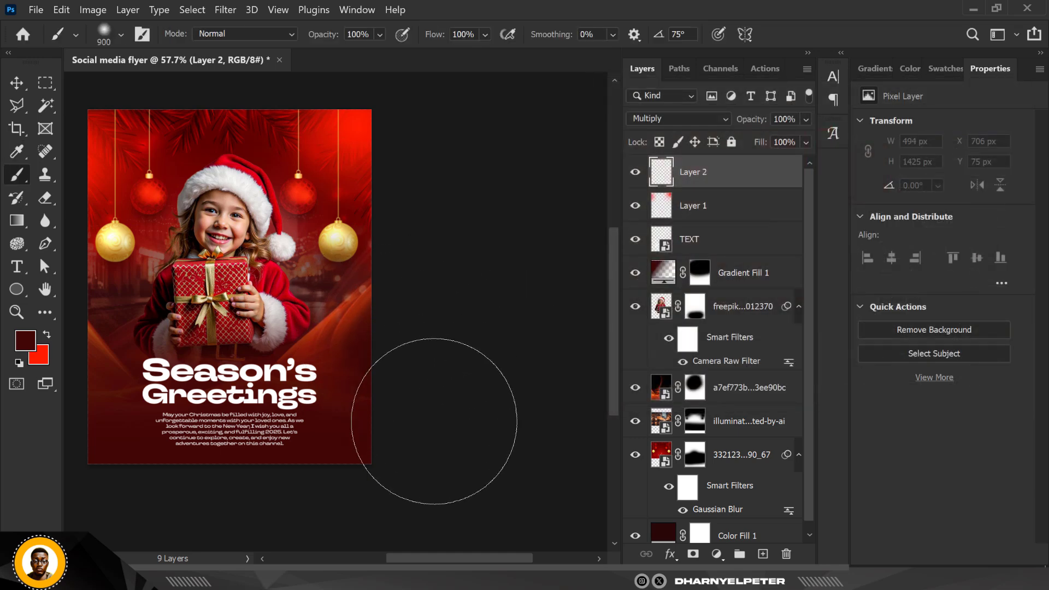
Brush soft maroon shading onto Layer 2 along the flyer's lower right and left edges
scroll(492, 304, down, 3)
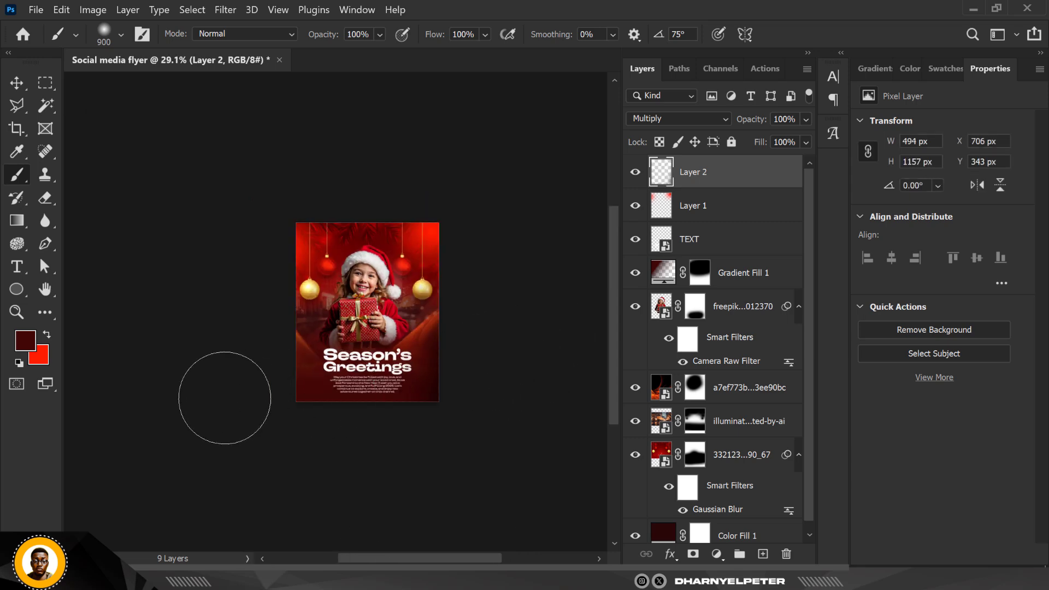
scroll(288, 398, up, 3)
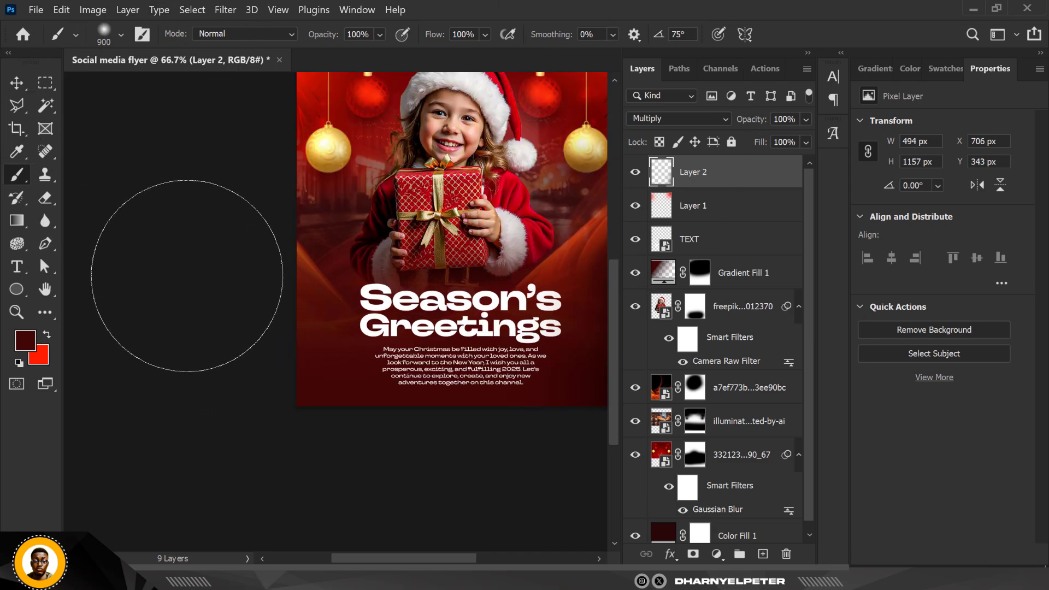
scroll(175, 253, down, 1)
scroll(189, 258, down, 1)
scroll(198, 254, down, 1)
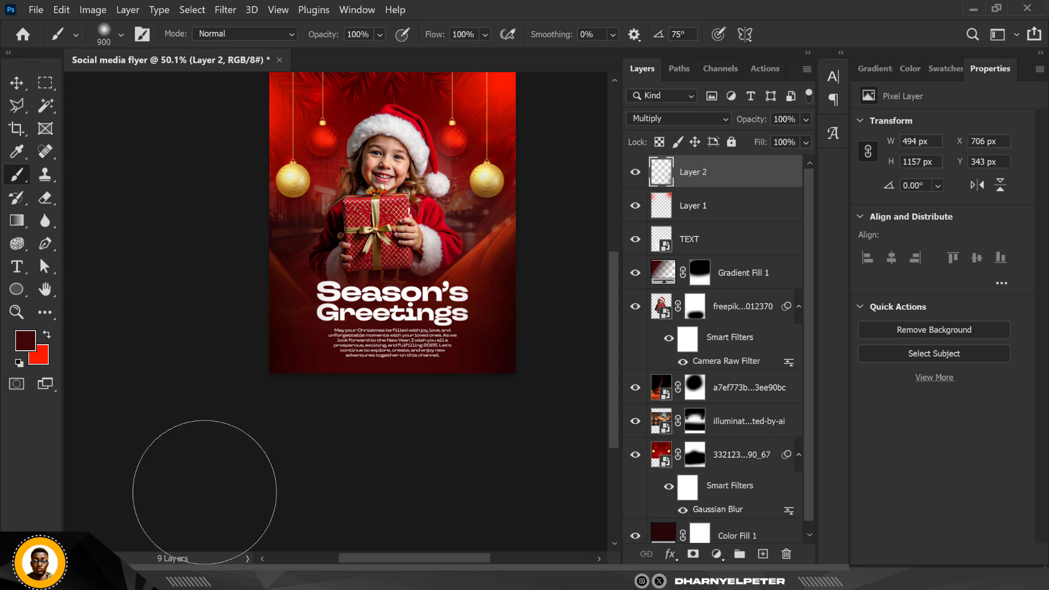
scroll(208, 444, down, 1)
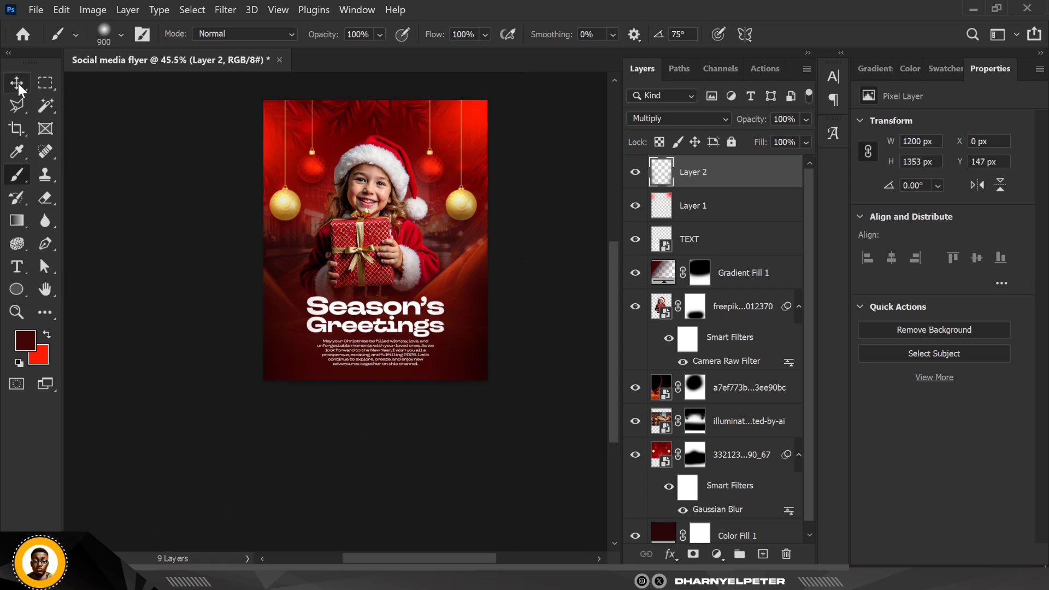
Add a Color Balance adjustment layer above Layer 2 and set the Midtones Cyan–Red value to +33
key(v)
key(ctrl+plus)
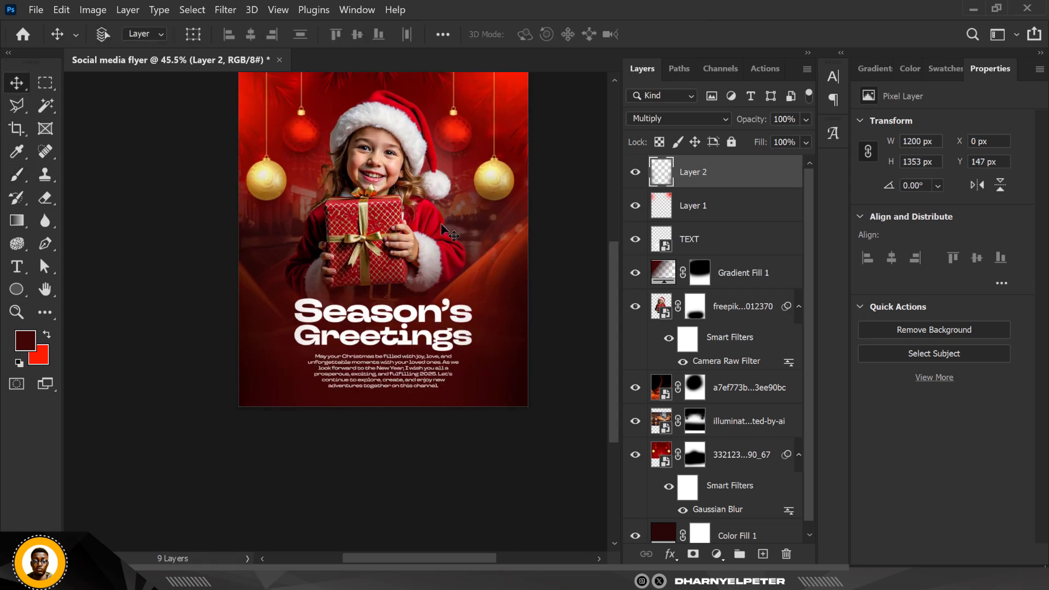
key(ctrl+plus)
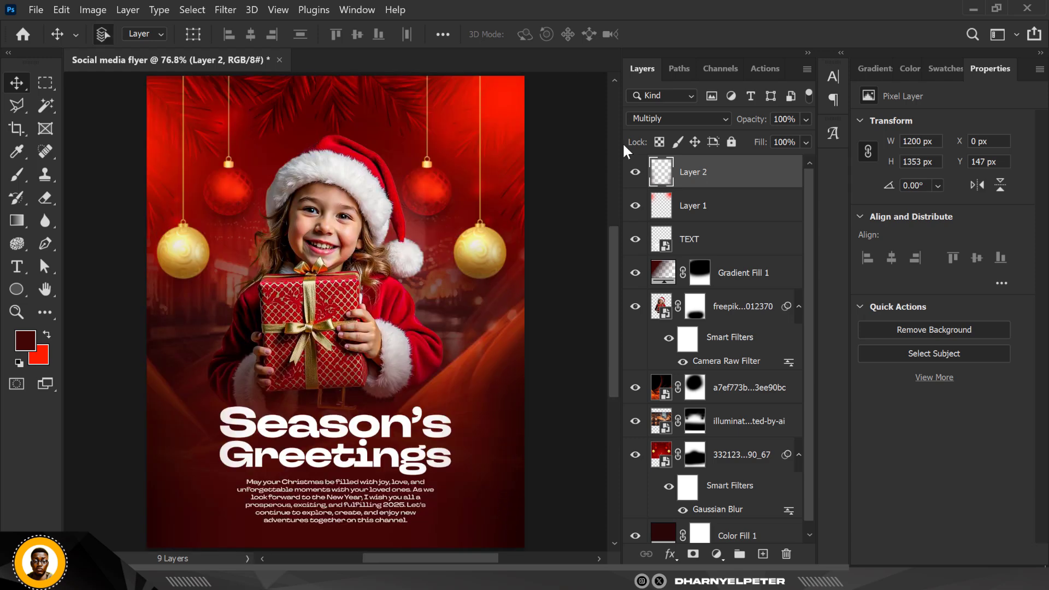
click(716, 555)
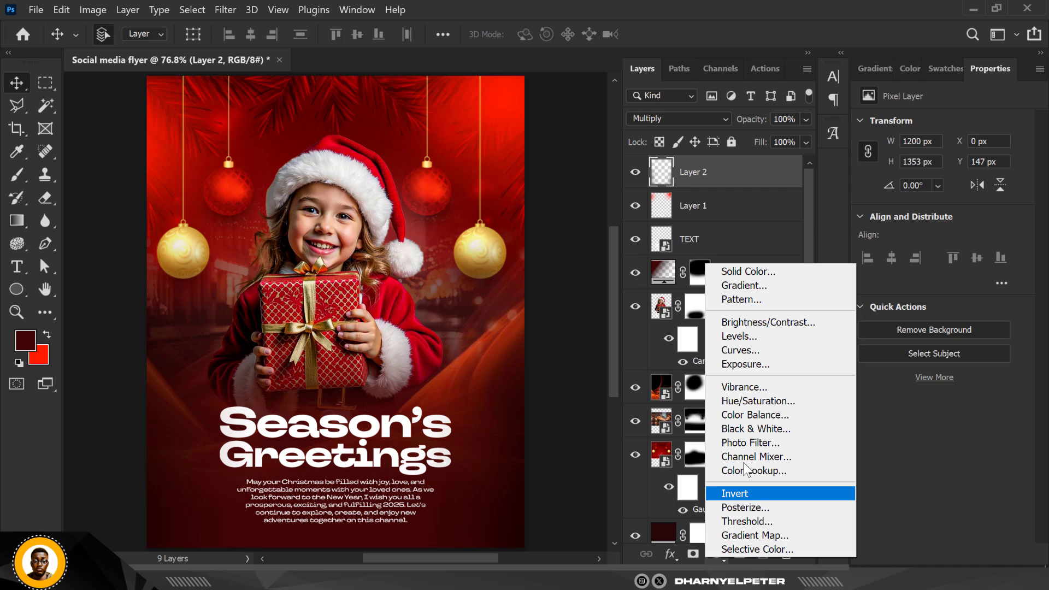
click(756, 415)
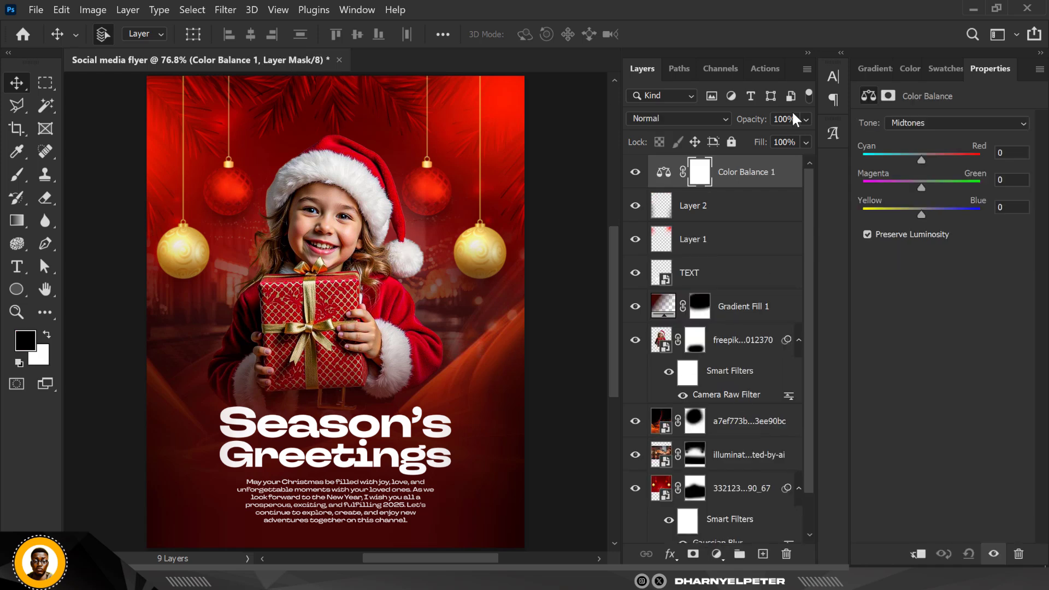
drag(921, 164, 932, 165)
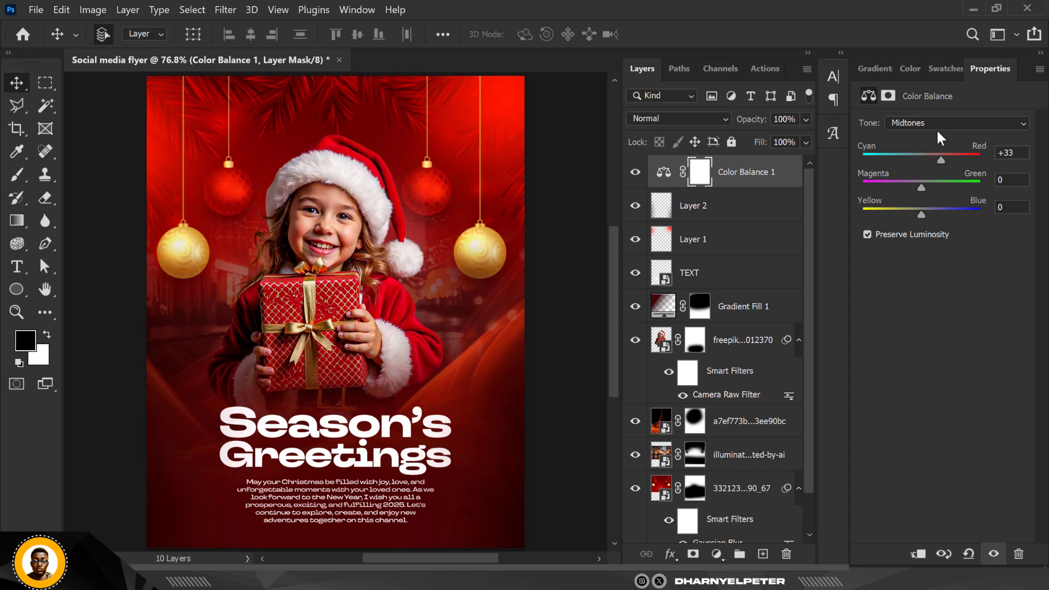
Set the Shadows Cyan–Red value of the Color Balance layer to +21 and adjust its Magenta–Green balance toward green
click(939, 121)
click(923, 134)
drag(922, 159, 934, 159)
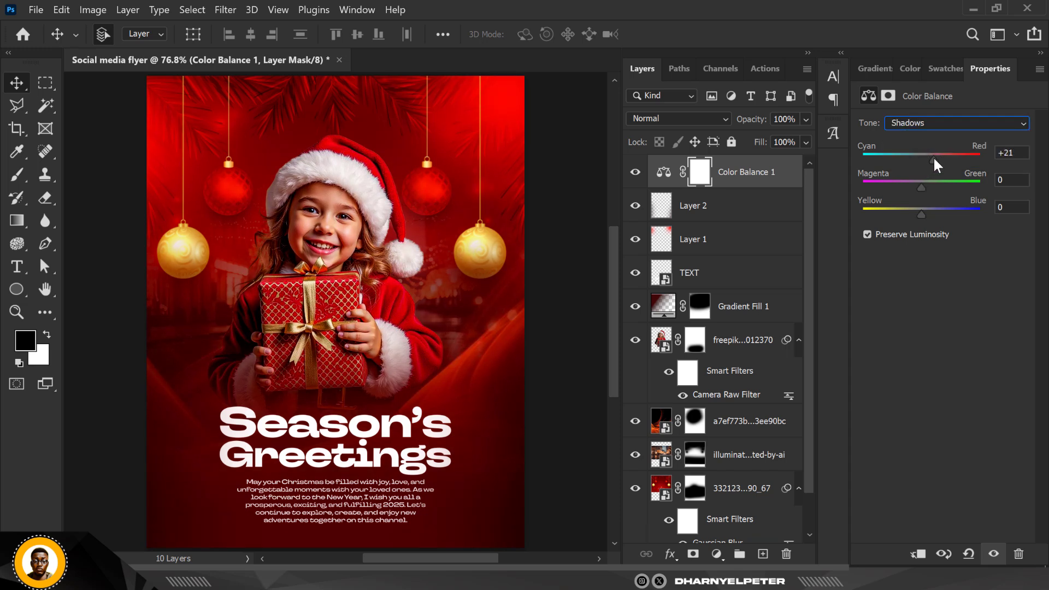
drag(921, 187, 930, 185)
Set the Highlights of the Color Balance layer to Magenta–Green +7 and Yellow–Blue -15
click(951, 123)
click(924, 164)
drag(922, 180, 912, 213)
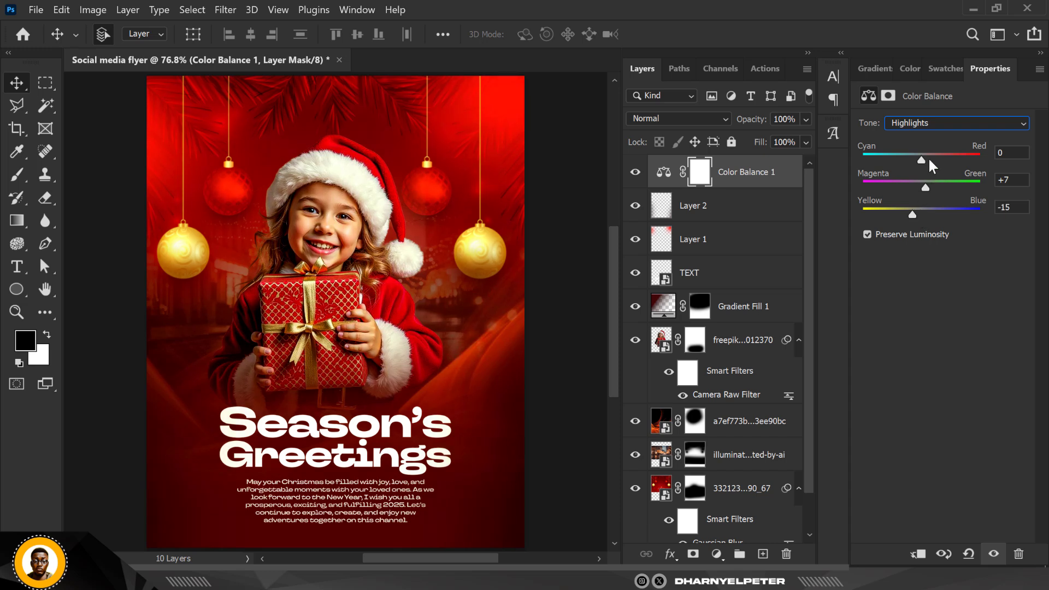
Set the Color Balance layer's Highlights Cyan–Red value to +17 and compare the flyer with the adjustment hidden and shown
drag(921, 159, 931, 162)
click(635, 174)
click(635, 175)
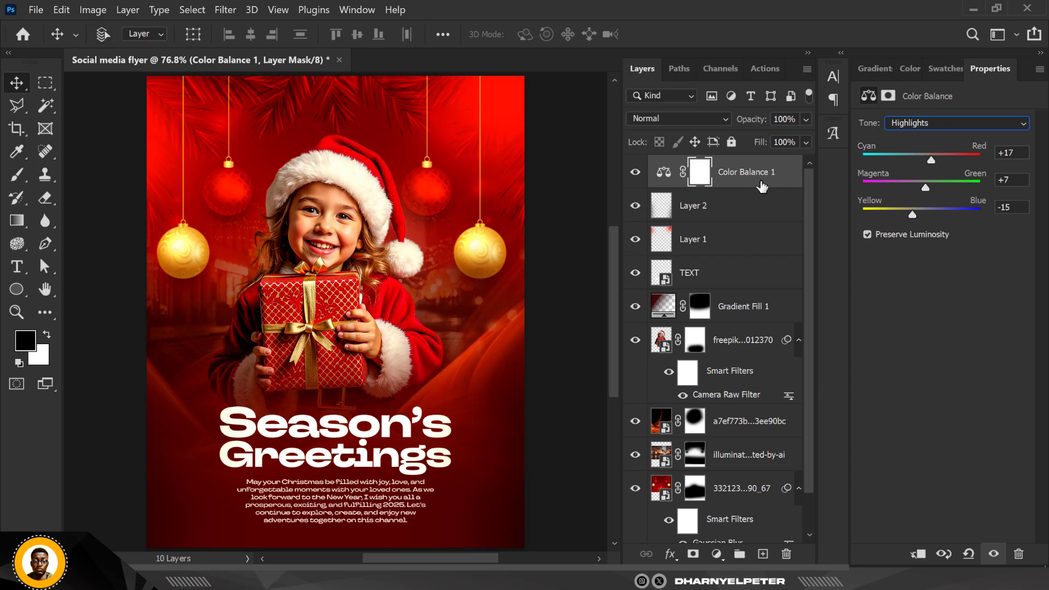
Stamp all visible layers into a new layer above Color Balance 1 and convert it to a smart object
key(ctrl+alt+shift+w)
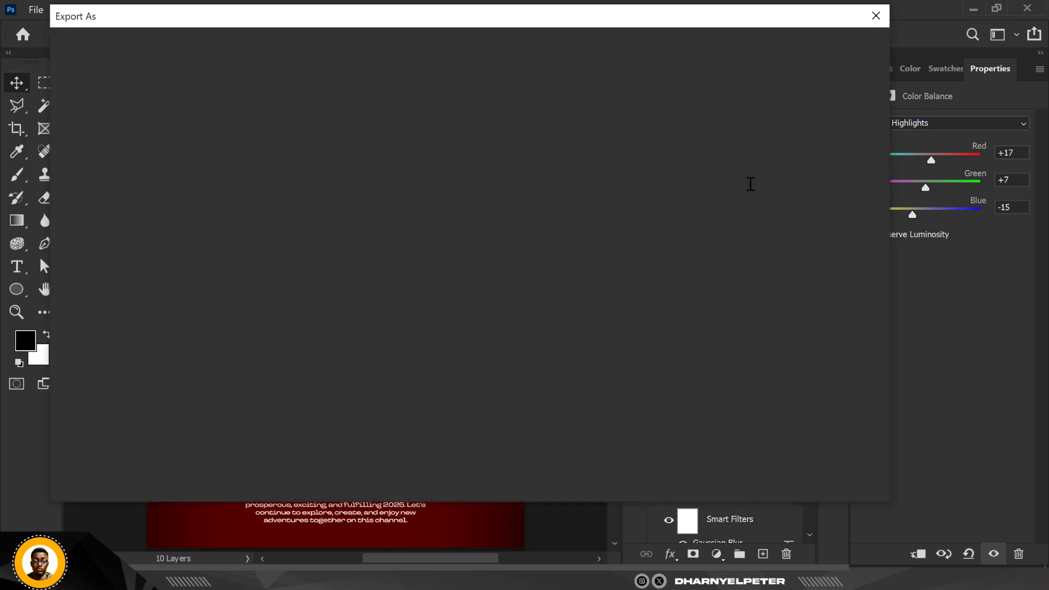
key(Escape)
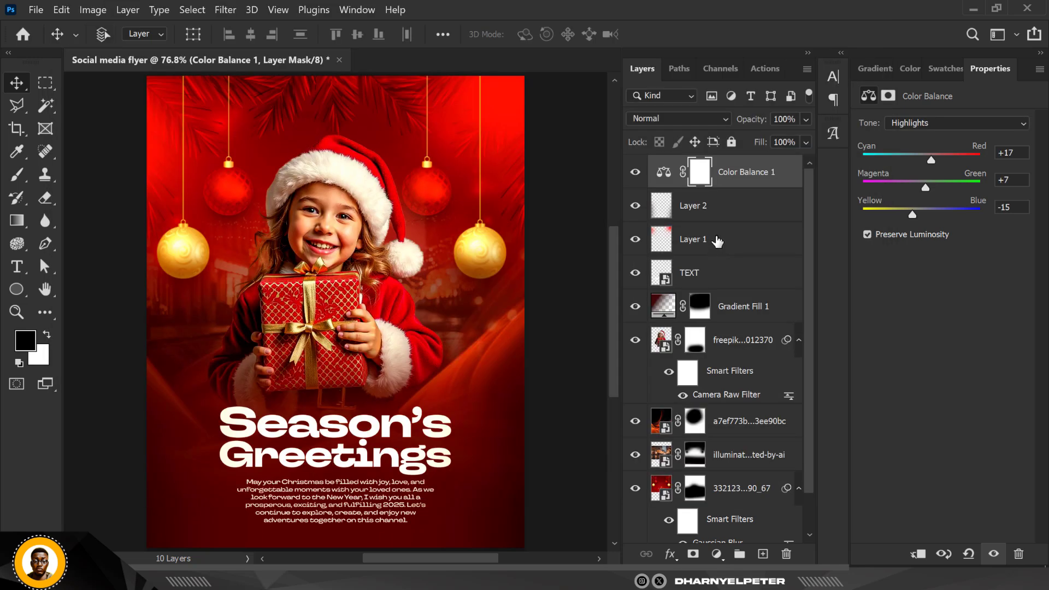
key(ctrl+alt+shift+e)
right_click(738, 174)
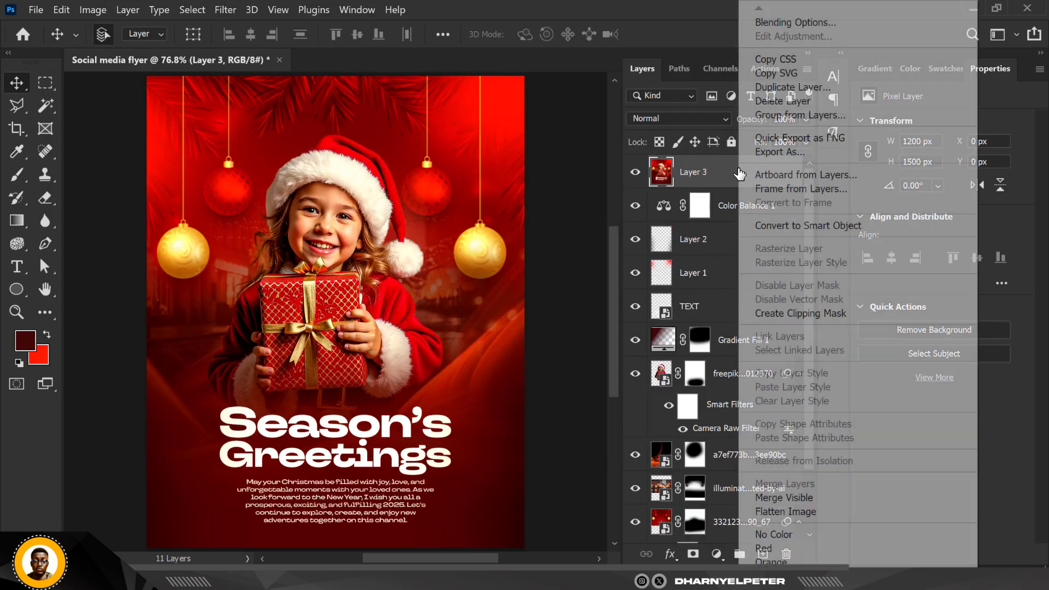
click(830, 224)
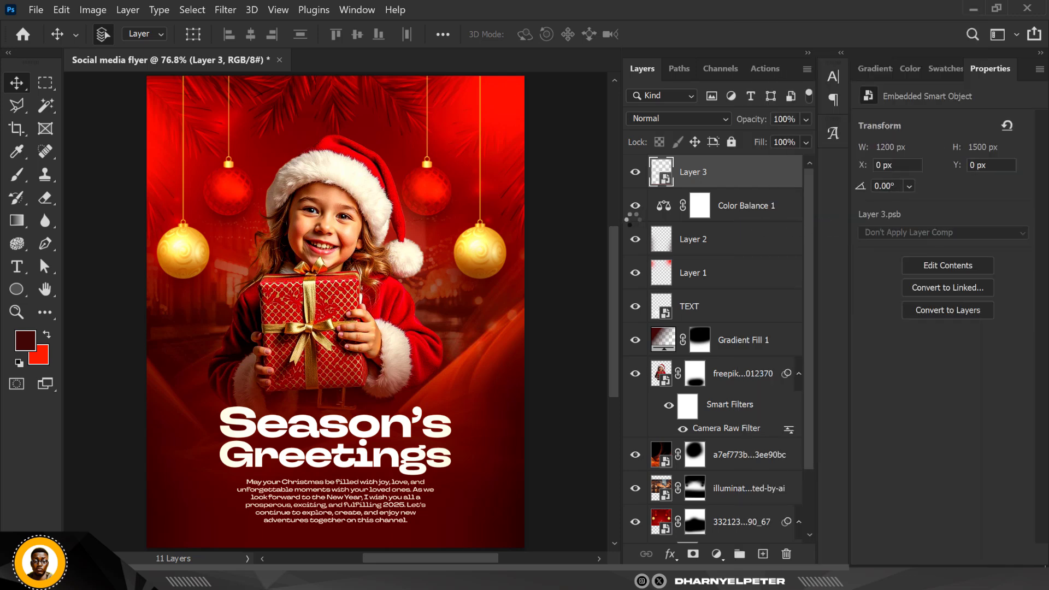
Start a Camera Raw Filter on Layer 3 and set Highlights to +8 and Shadows to -7
scroll(463, 241, down, 1)
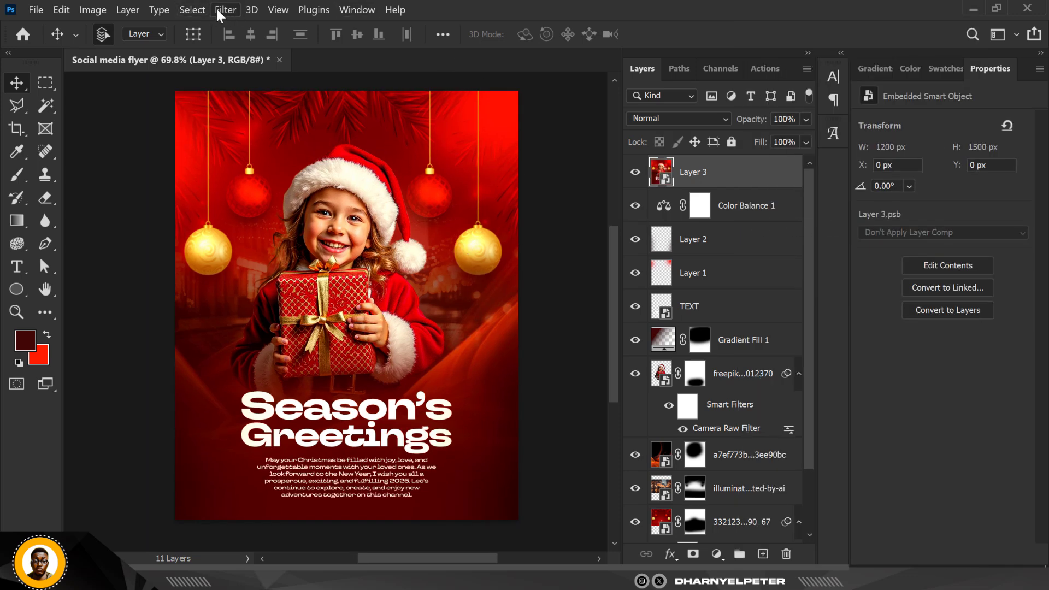
click(217, 10)
click(273, 122)
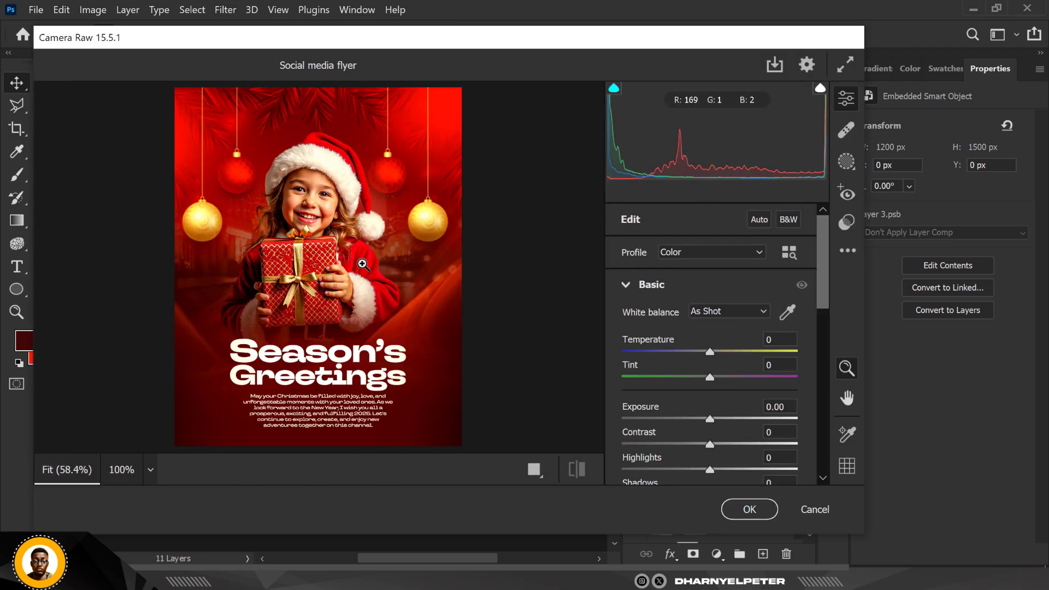
scroll(693, 392, down, 2)
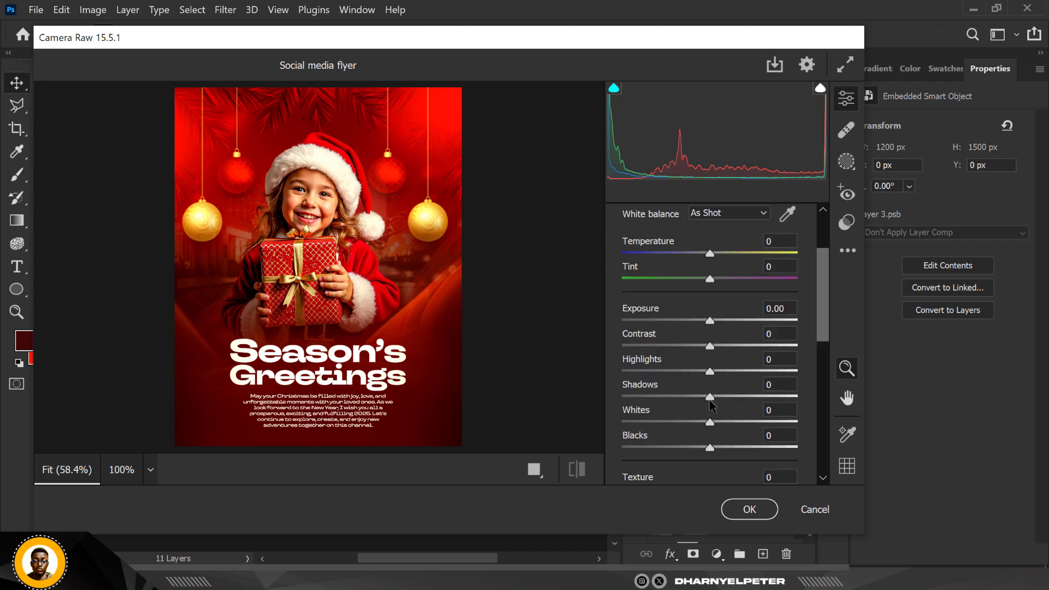
drag(710, 396, 718, 368)
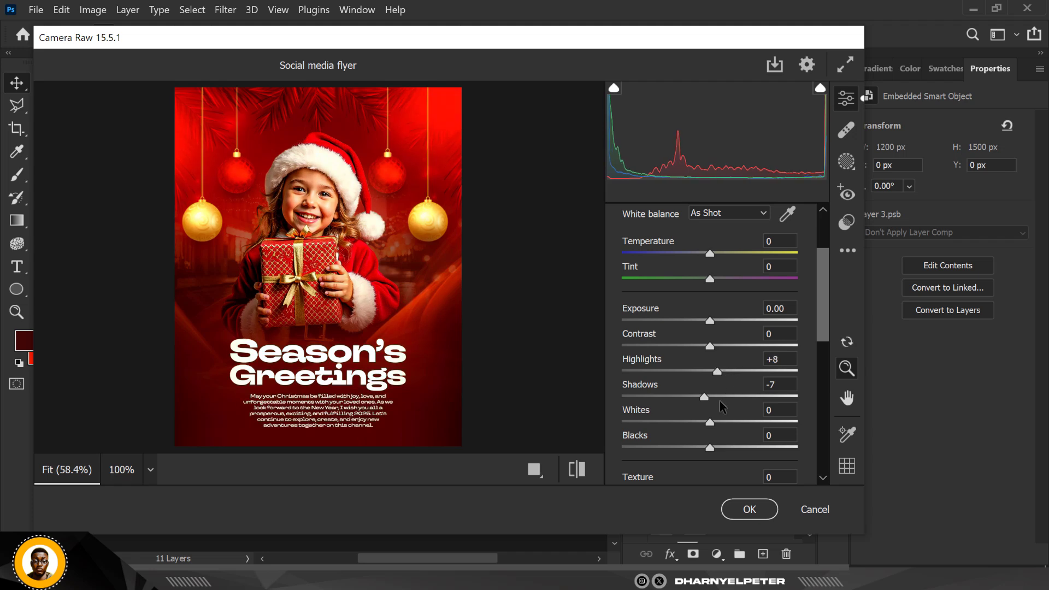
Set Dehaze to +21 and Texture to +19 in the Camera Raw Filter
scroll(719, 401, down, 3)
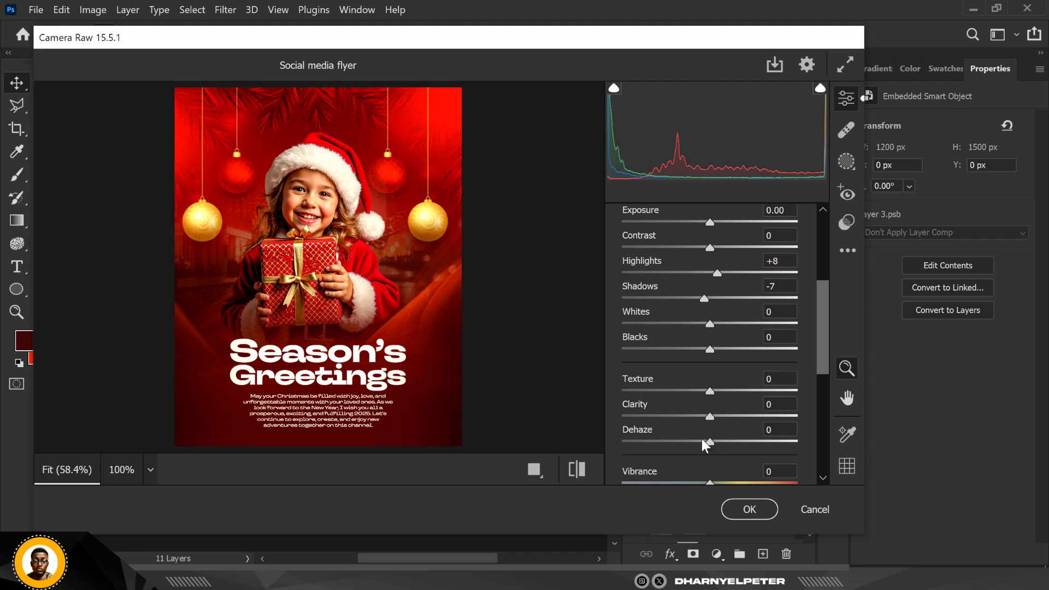
click(702, 440)
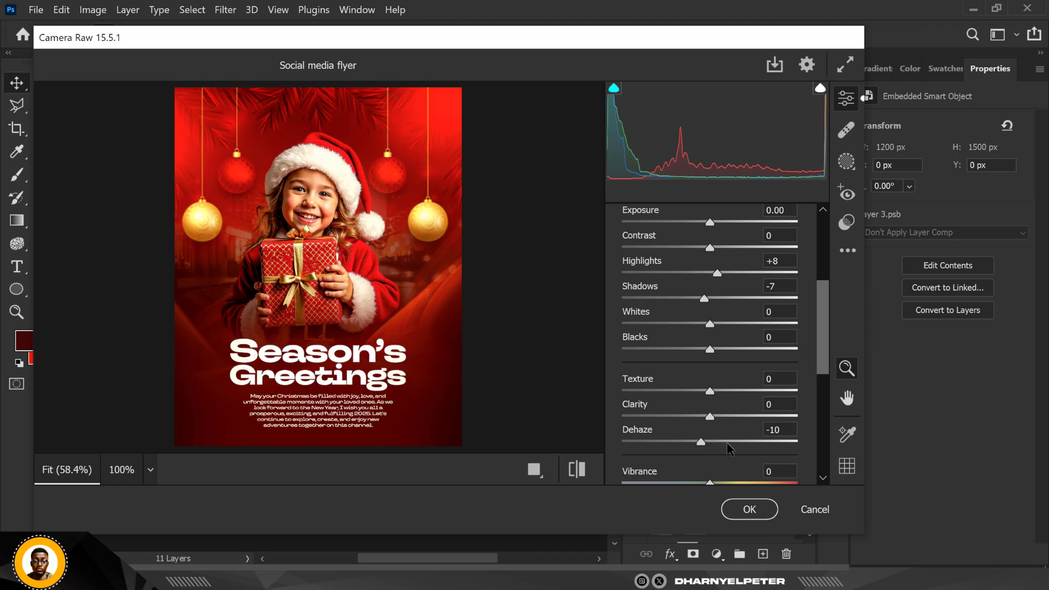
click(727, 444)
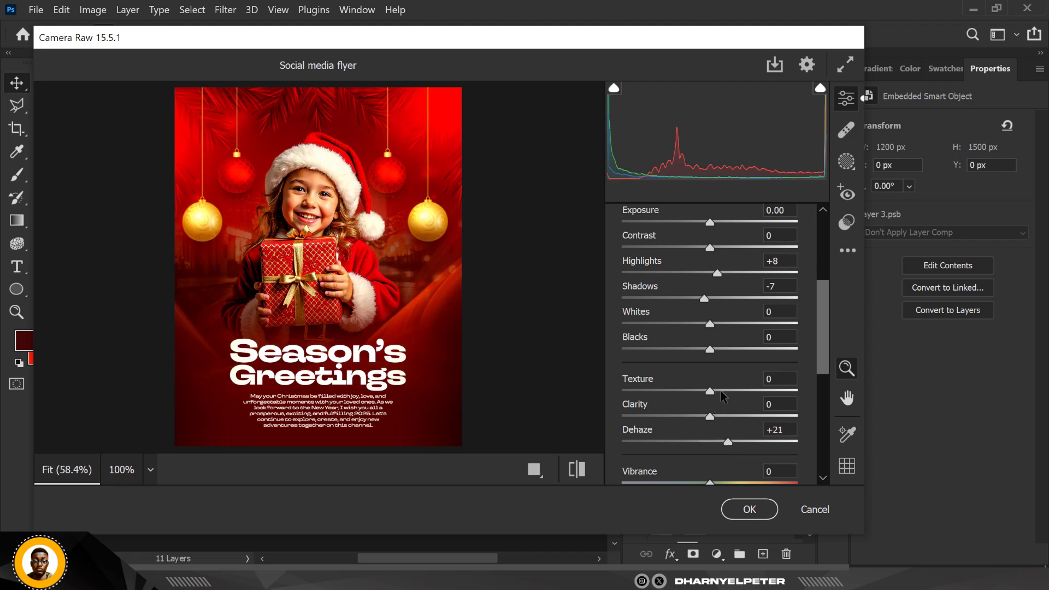
mouse_move(719, 391)
mouse_down()
mouse_move(737, 390)
mouse_move(719, 390)
mouse_up()
drag(722, 391, 726, 391)
Set Clarity to -3, review the Basic adjustments and apply the Camera Raw Filter to Layer 3
scroll(726, 450, down, 3)
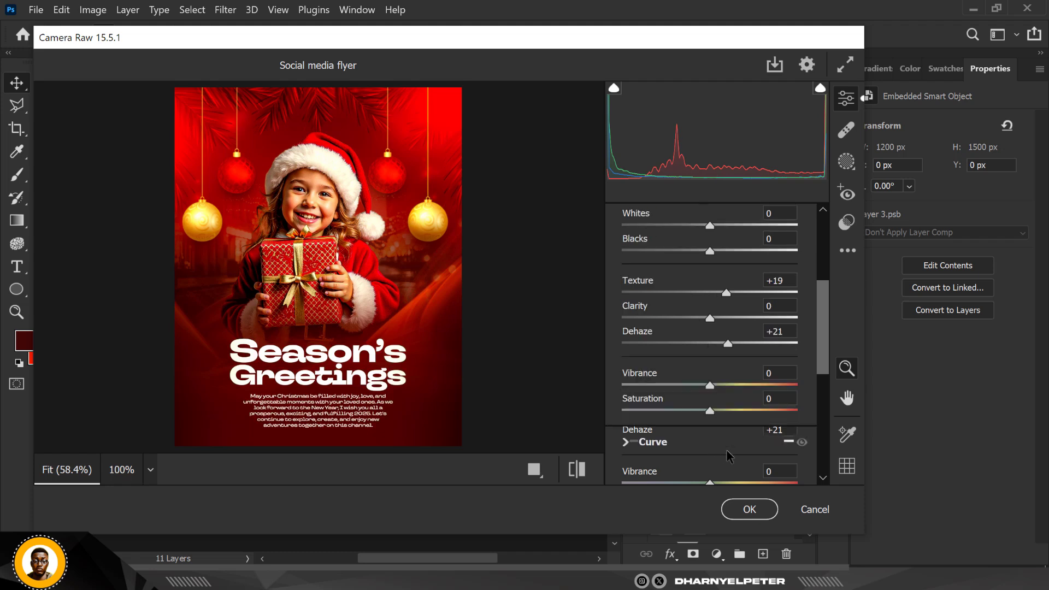
drag(708, 321, 705, 320)
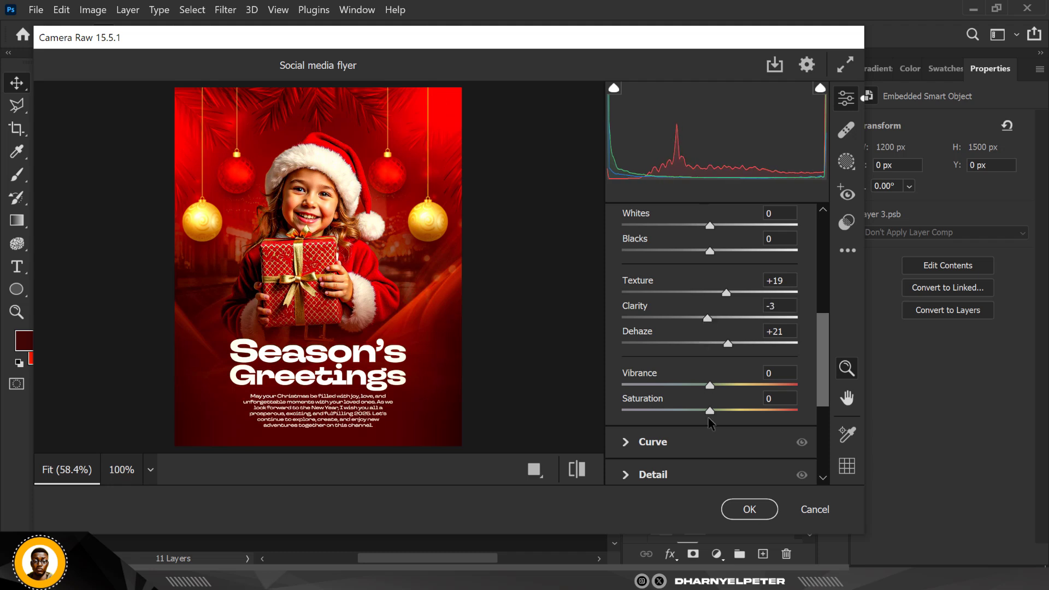
scroll(680, 295, up, 5)
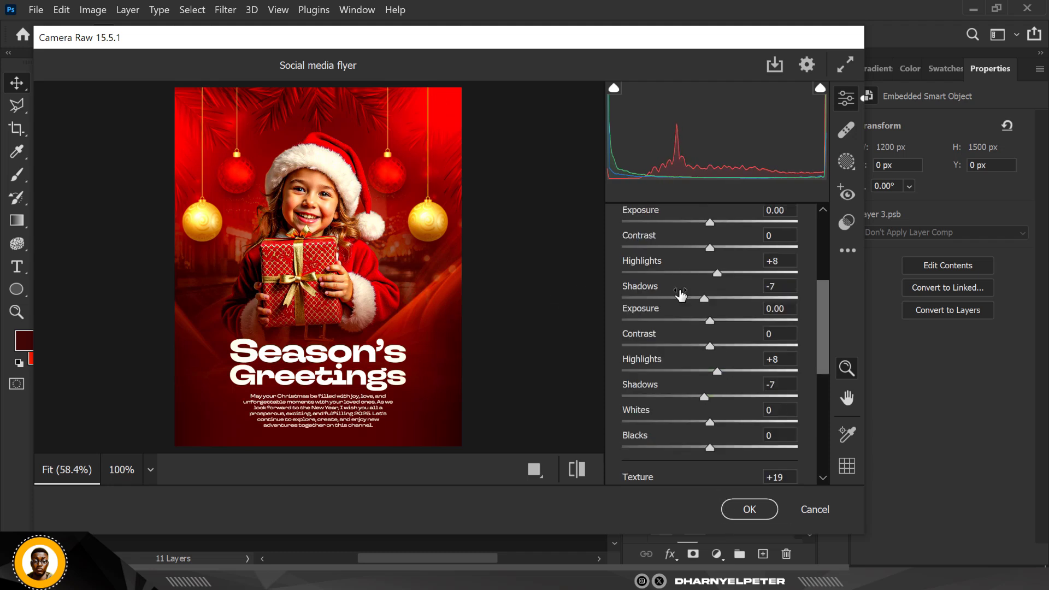
scroll(680, 295, up, 3)
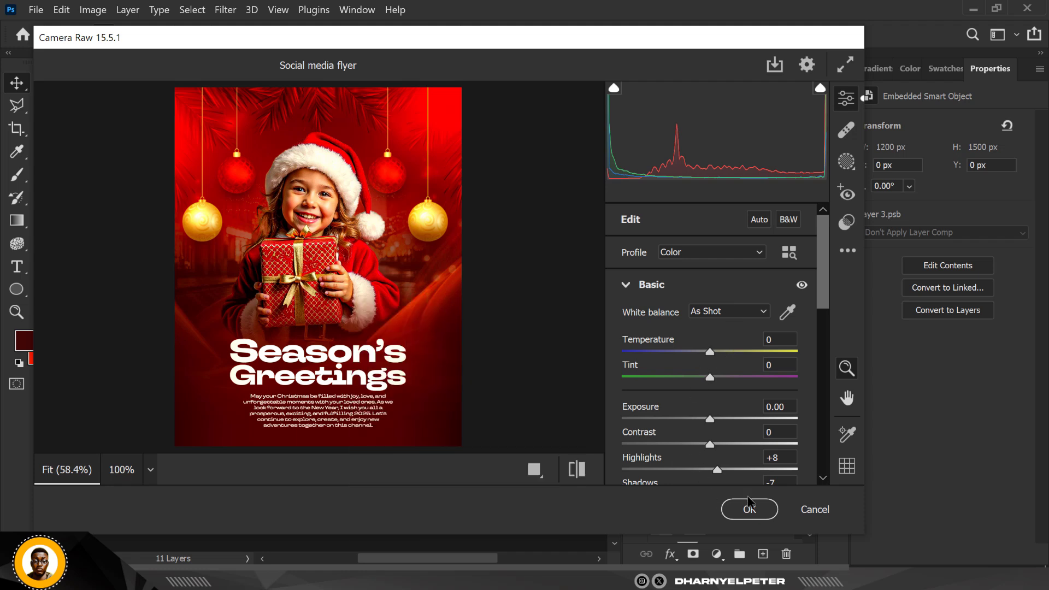
scroll(730, 378, down, 2)
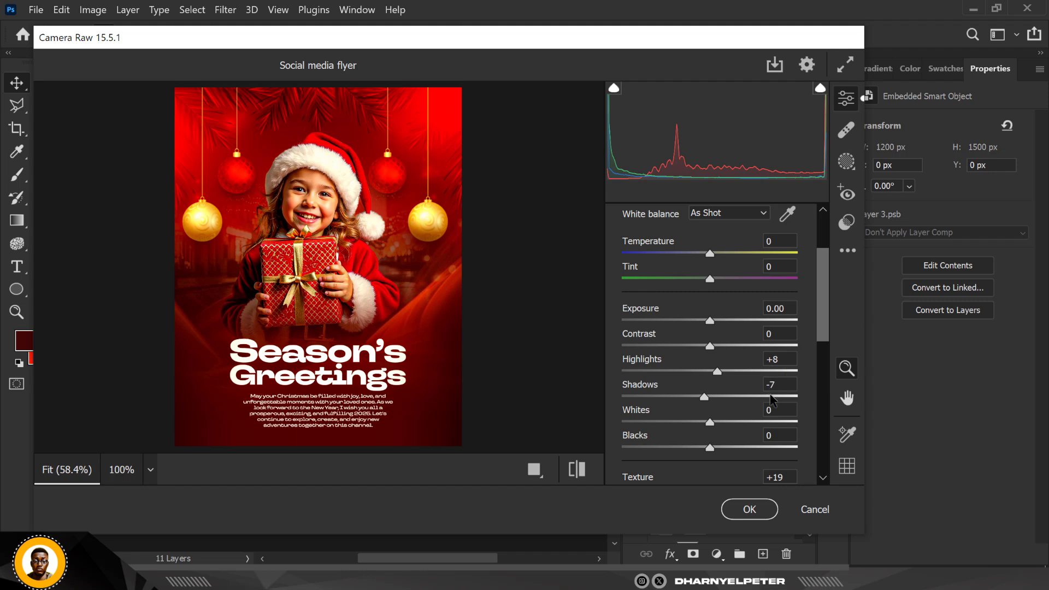
scroll(772, 402, down, 4)
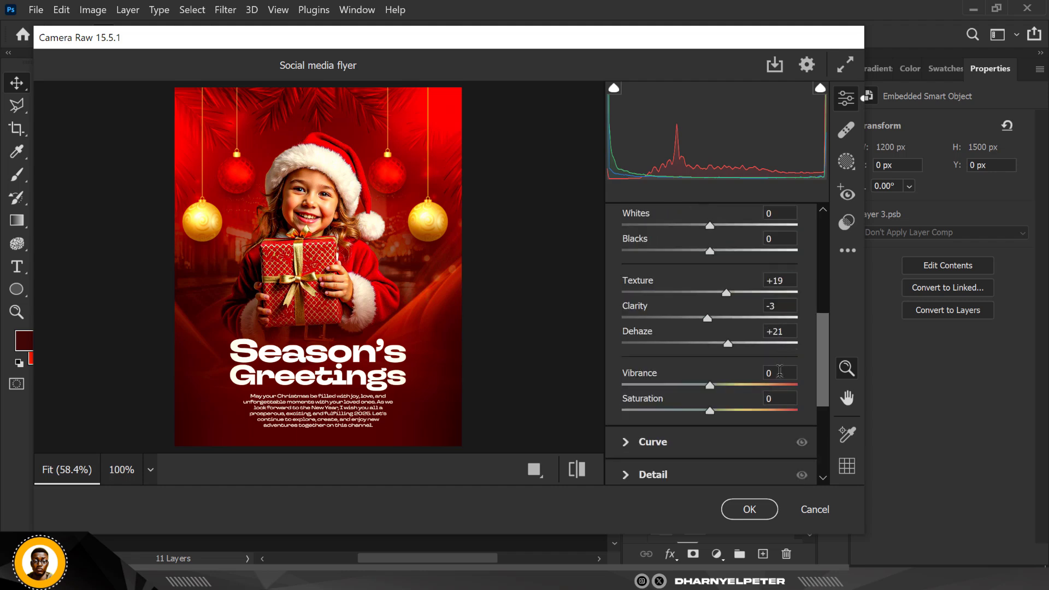
click(747, 509)
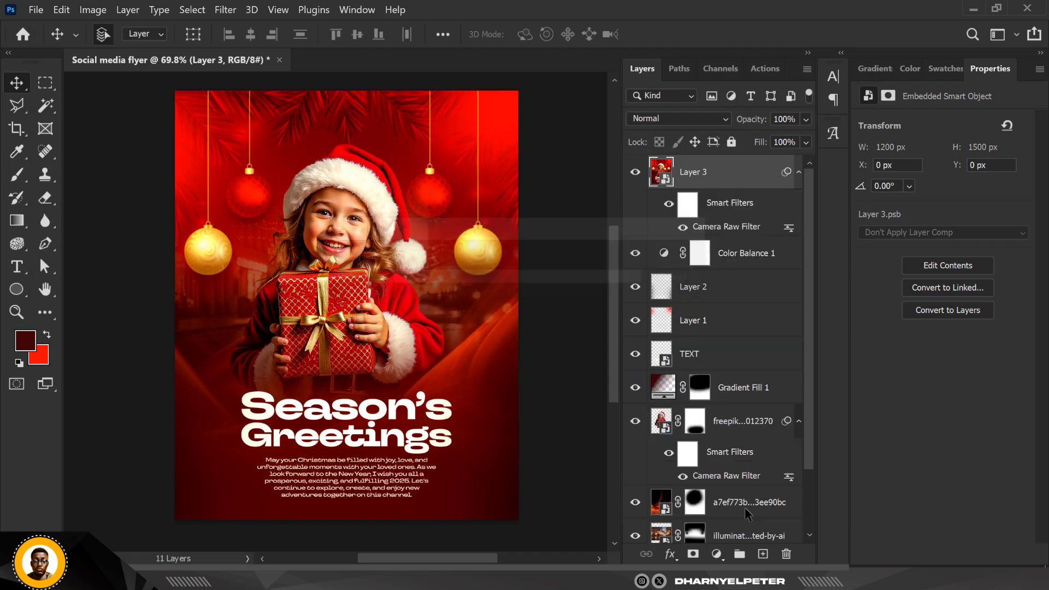
Compare the flyer before and after grading by toggling the visibility of Layer 3 and the Color Balance layer
click(636, 173)
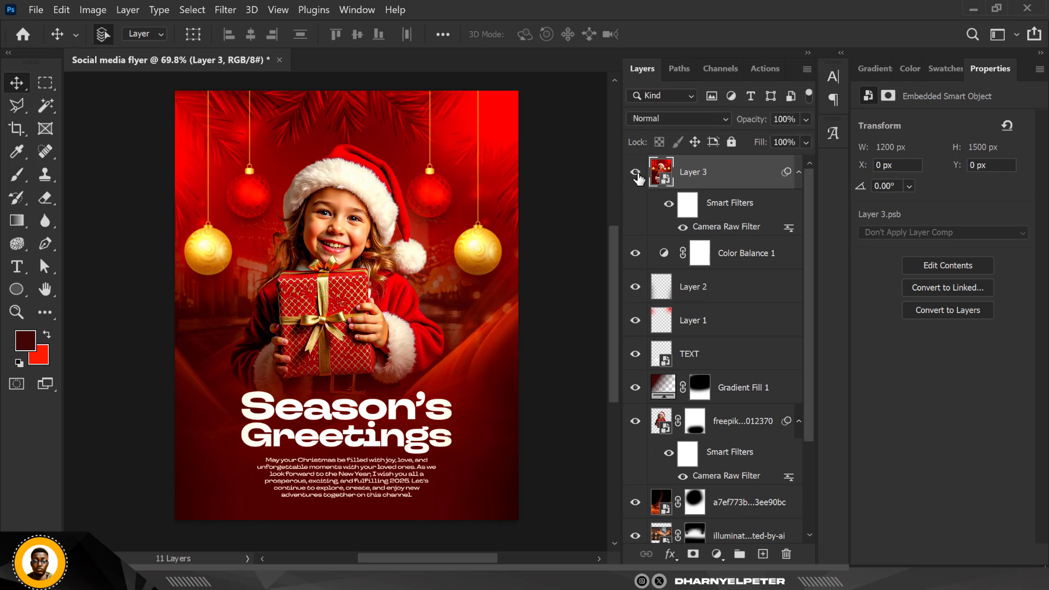
click(635, 173)
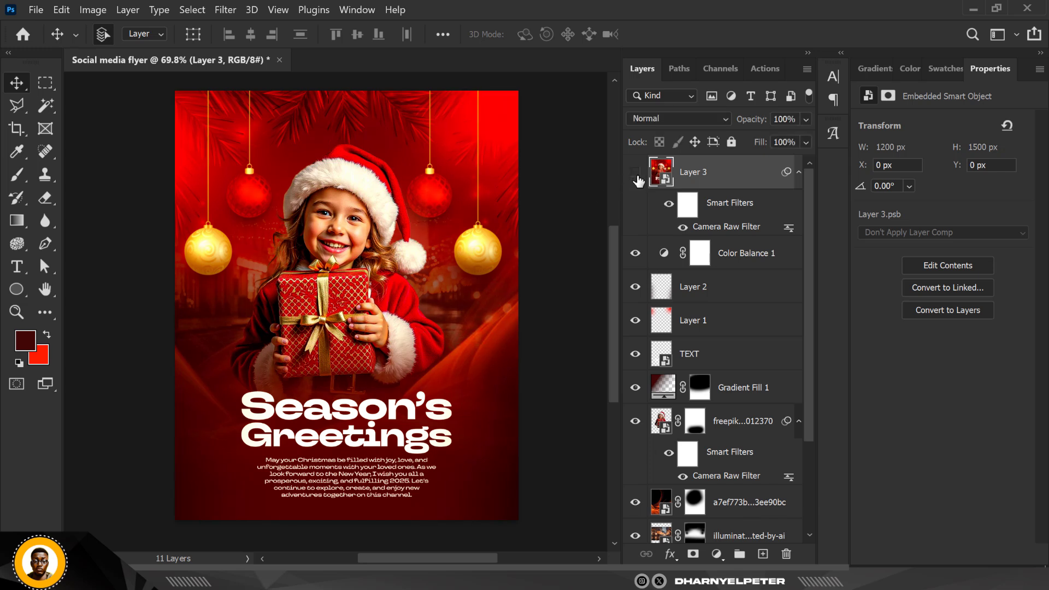
click(634, 257)
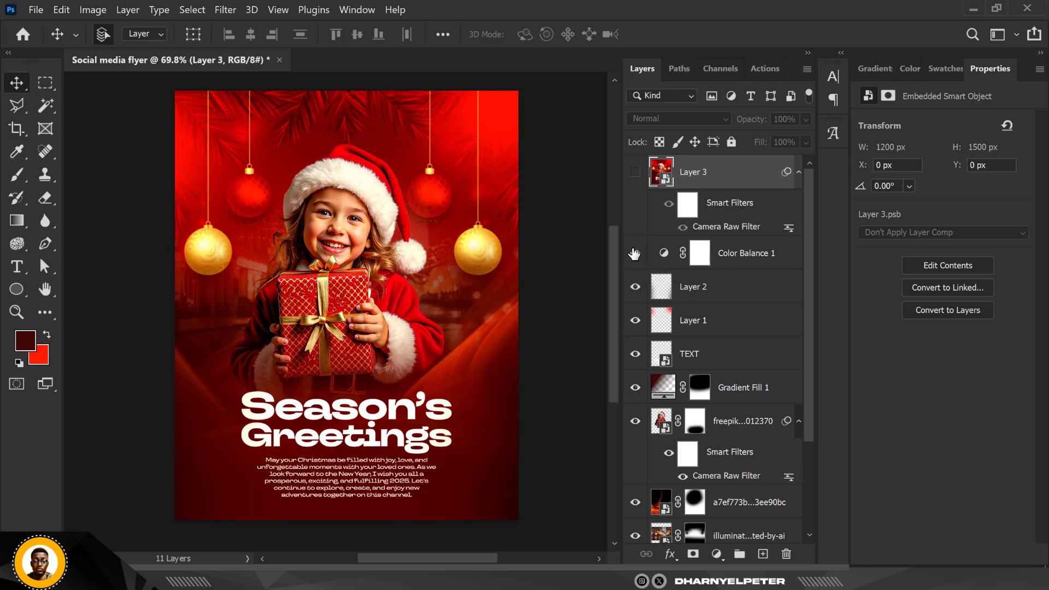
click(635, 173)
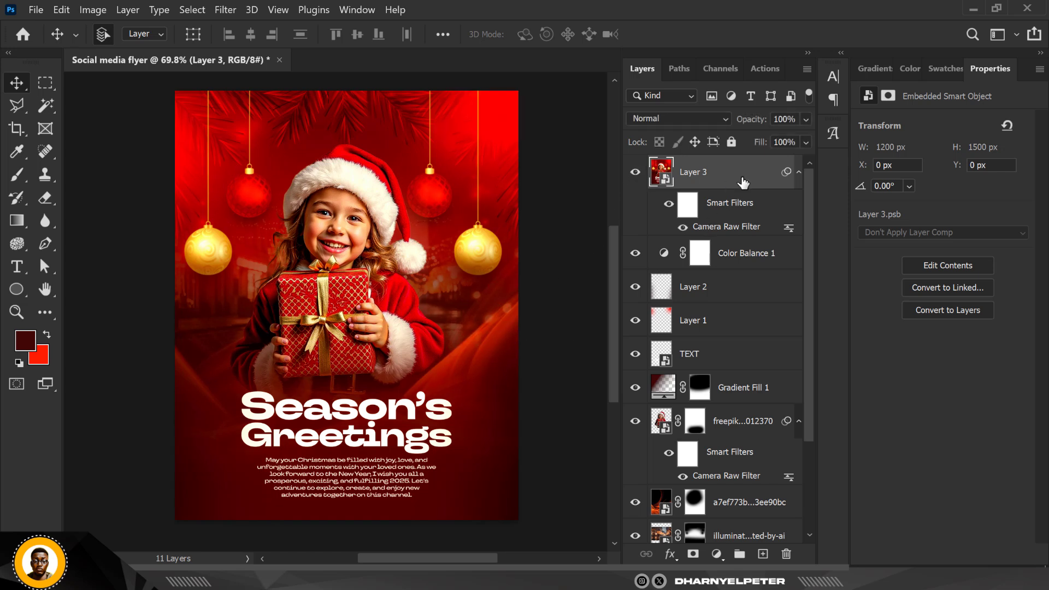
click(221, 10)
mouse_move(283, 248)
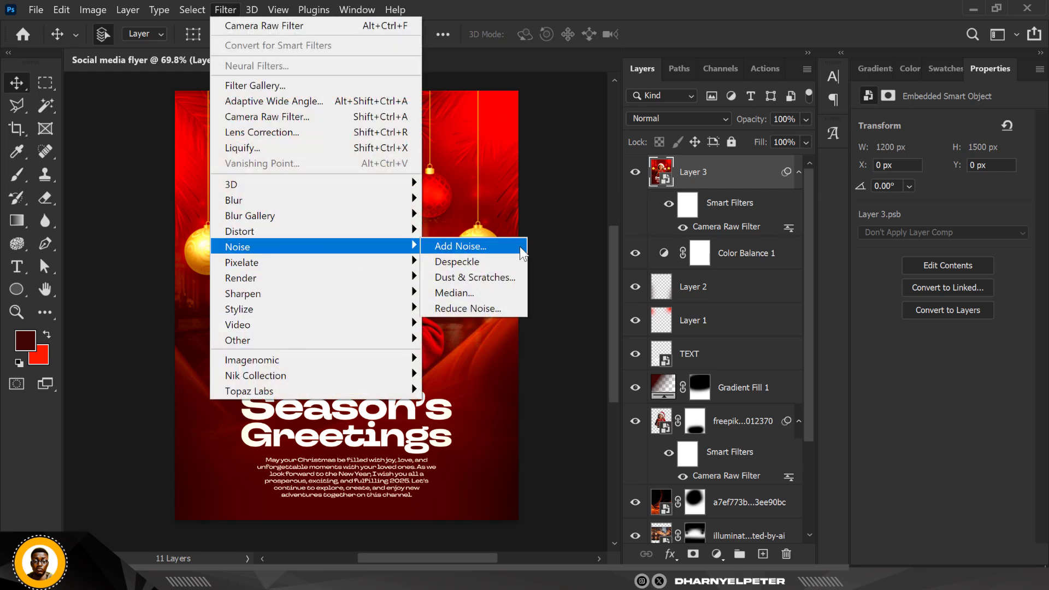
click(491, 249)
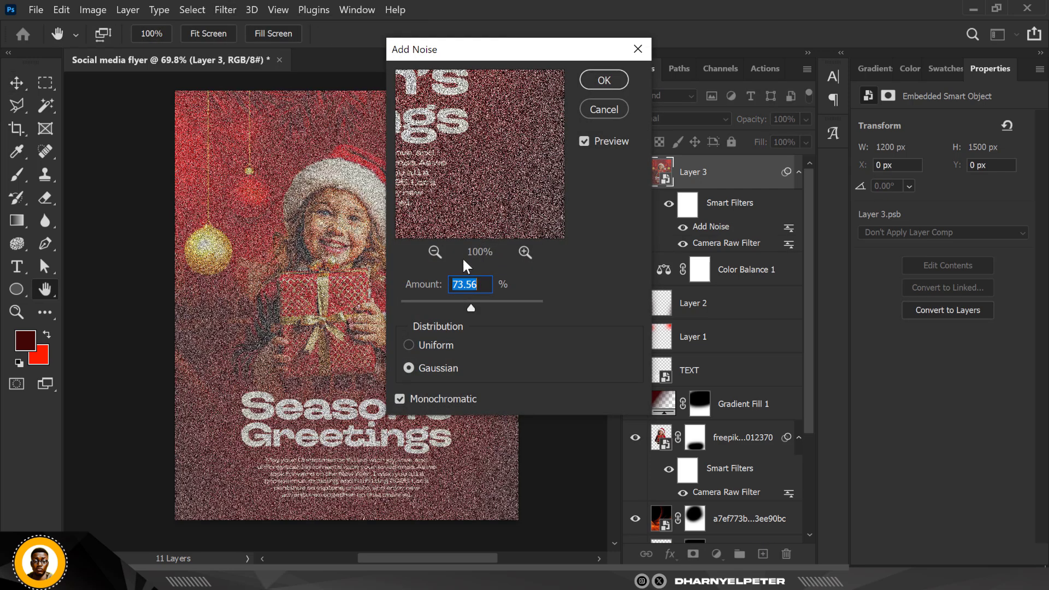
drag(468, 310, 408, 308)
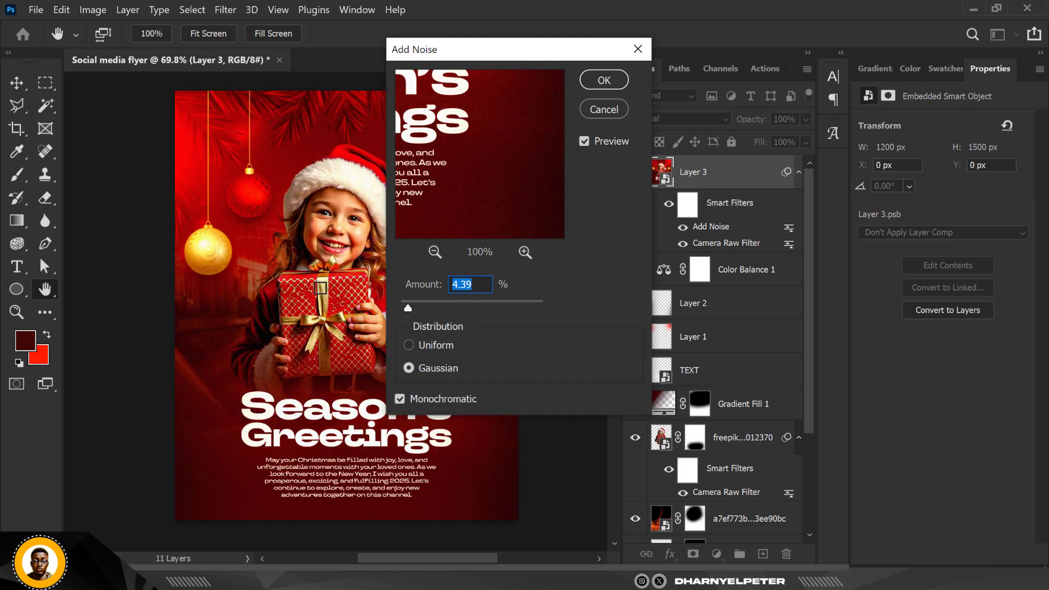
key(ctrl+plus)
key(ctrl+plus)
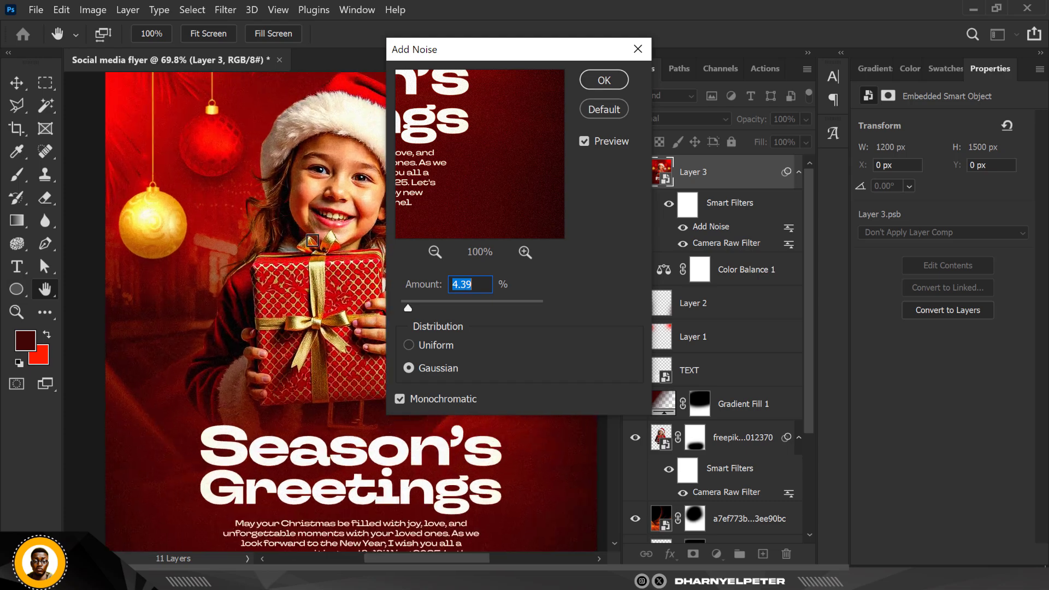
click(313, 134)
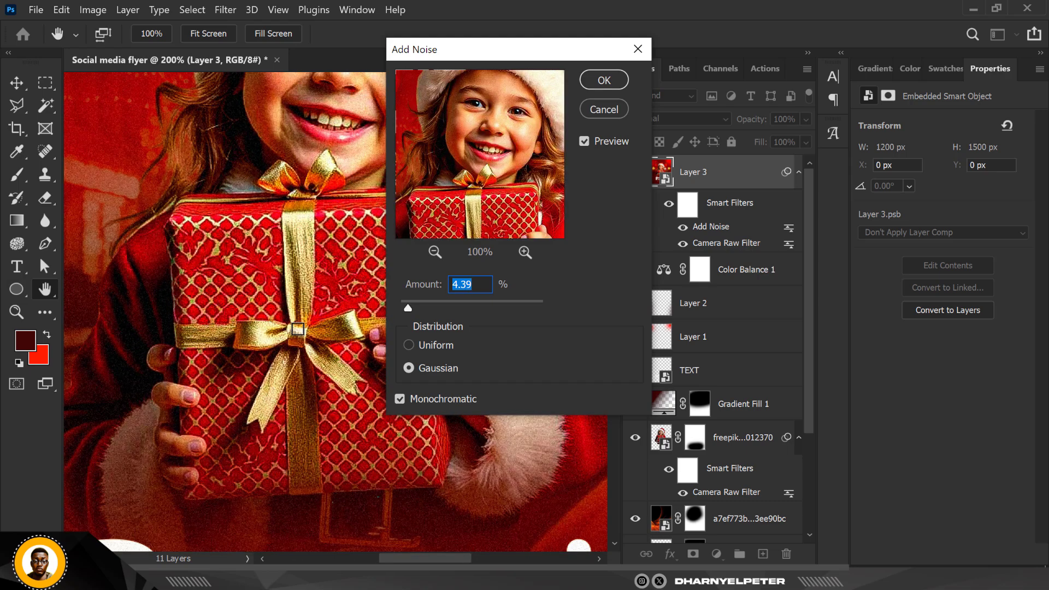
drag(309, 156, 285, 319)
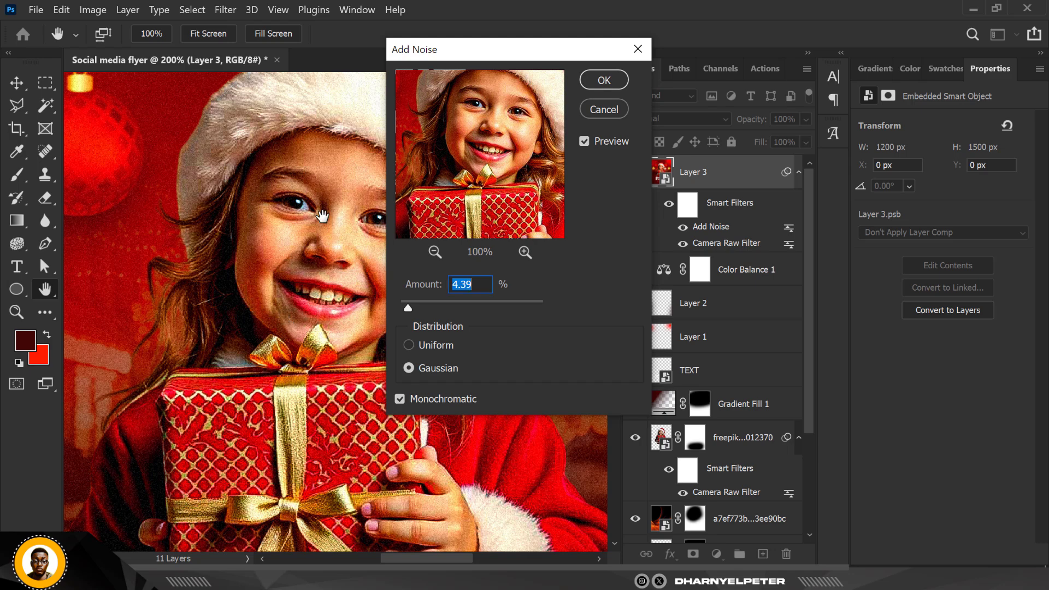
drag(405, 309, 409, 307)
key(alt)
key(ctrl+0)
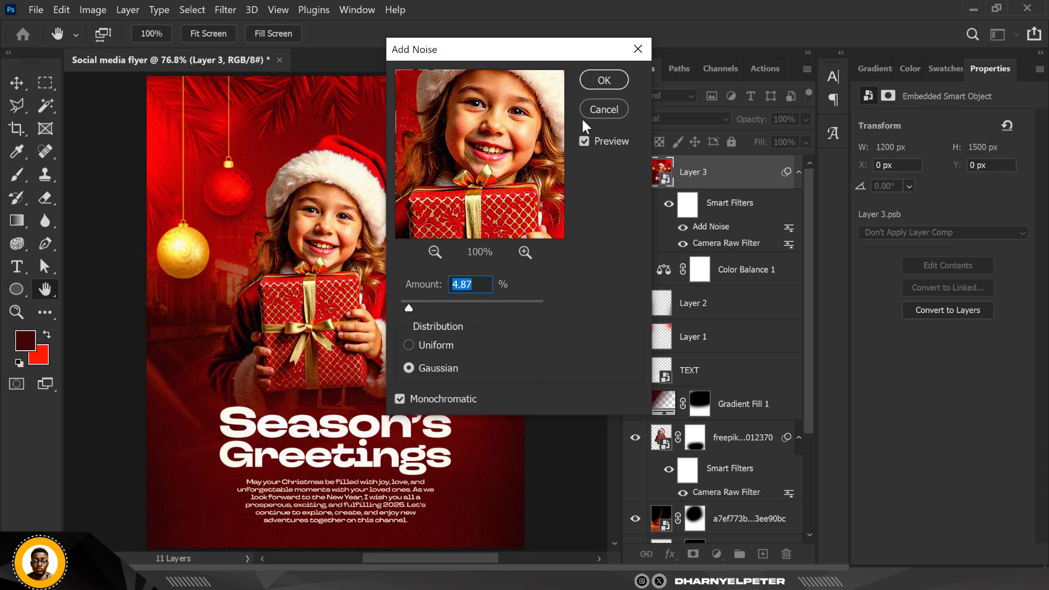
click(601, 110)
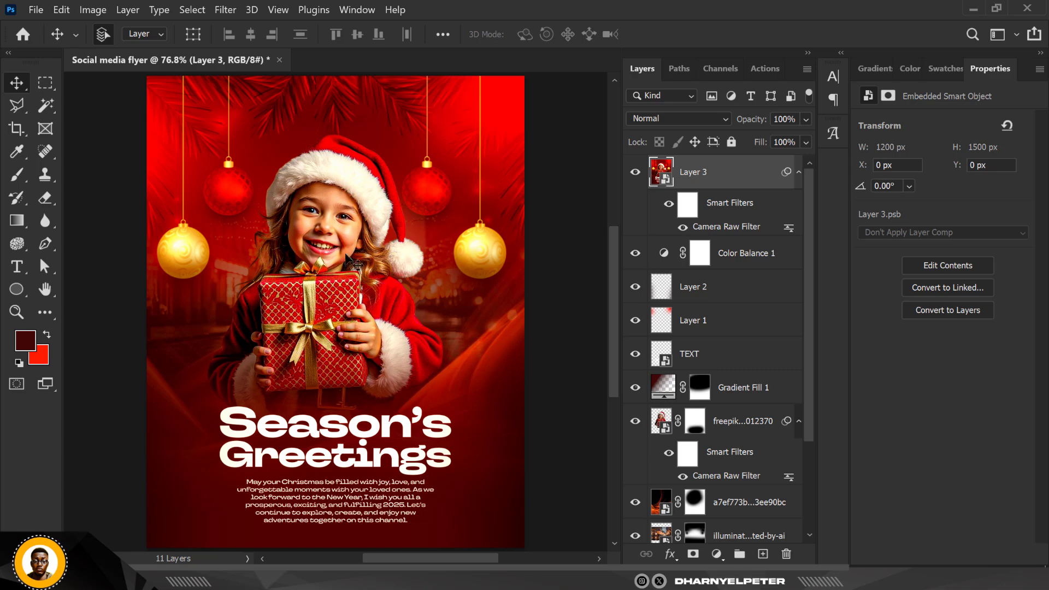
scroll(334, 210, up, 5)
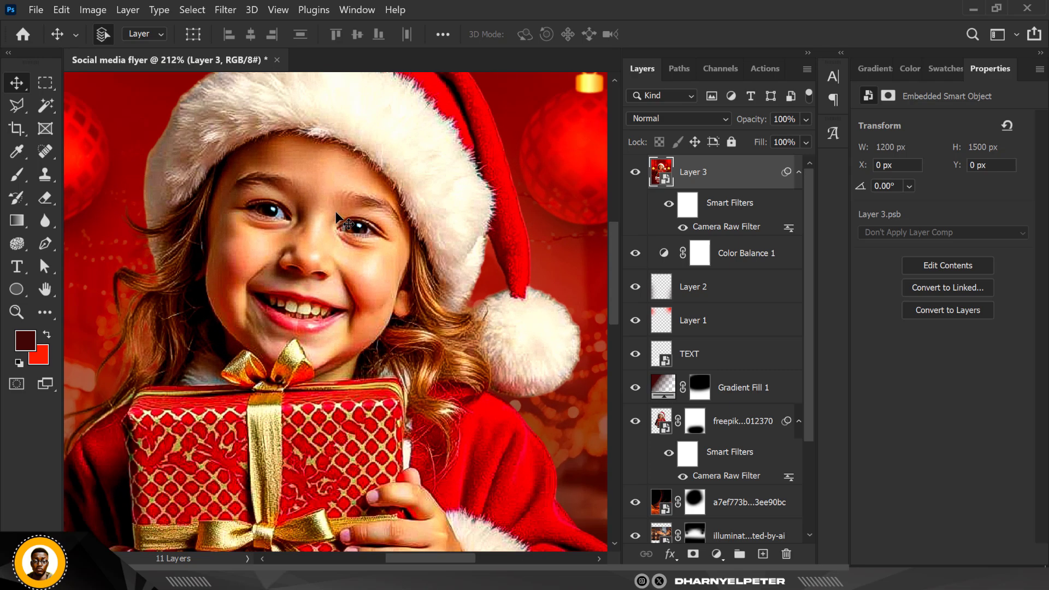
scroll(344, 185, down, 3)
key(ctrl+0)
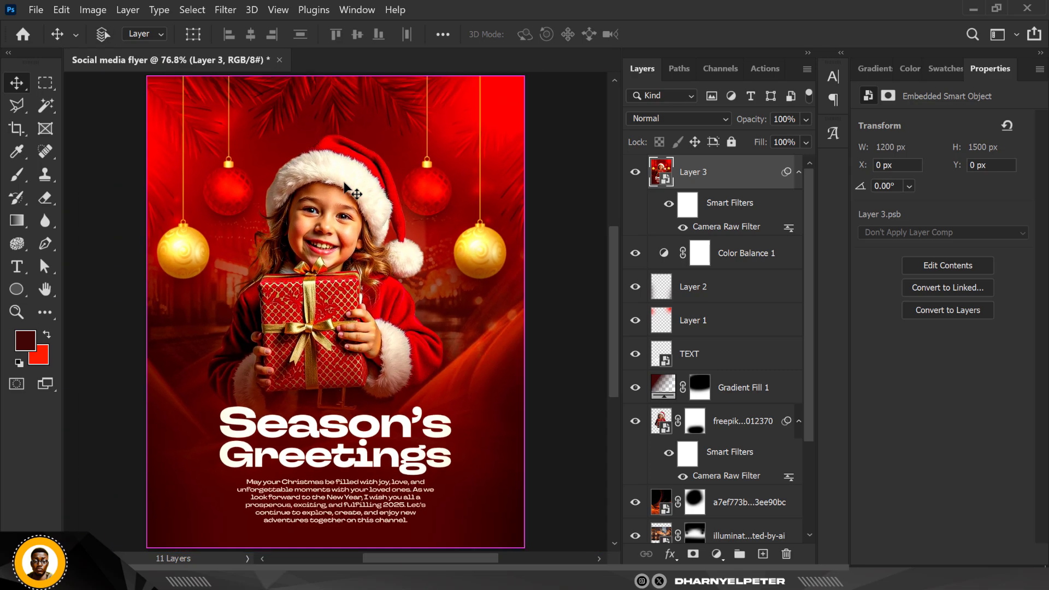